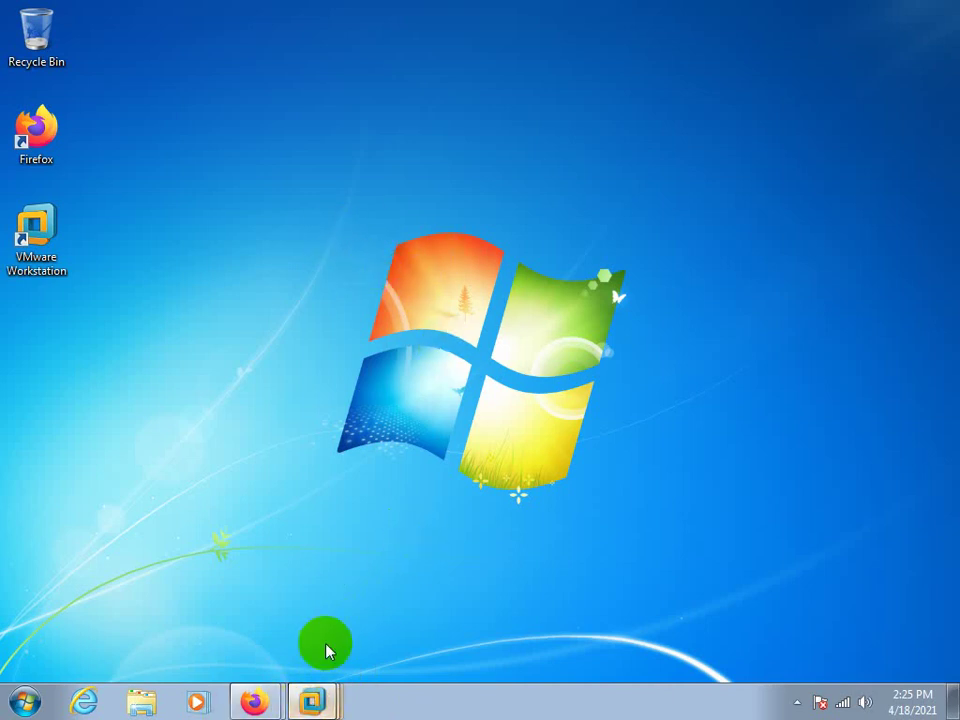
key("alt+Tab")
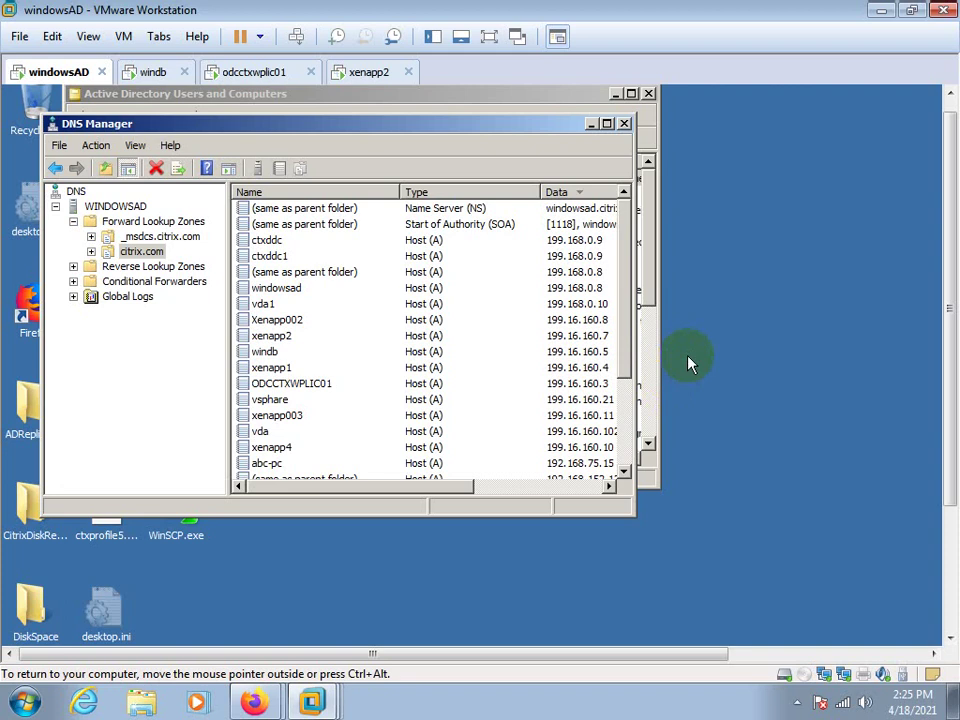
left_click(795, 703)
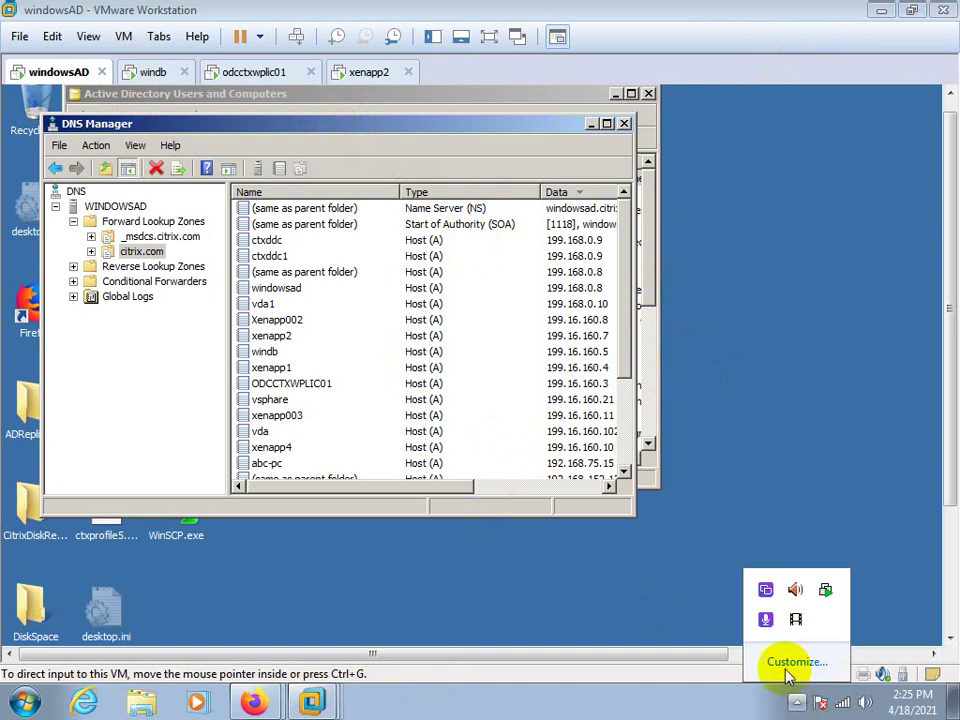
left_click(795, 620)
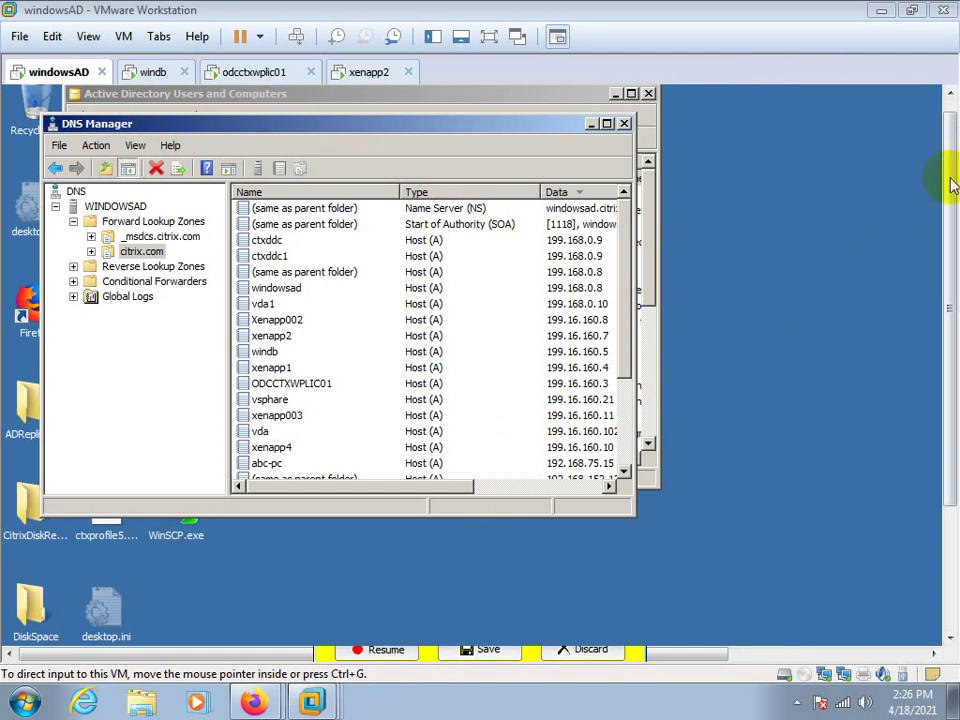
left_click(884, 12)
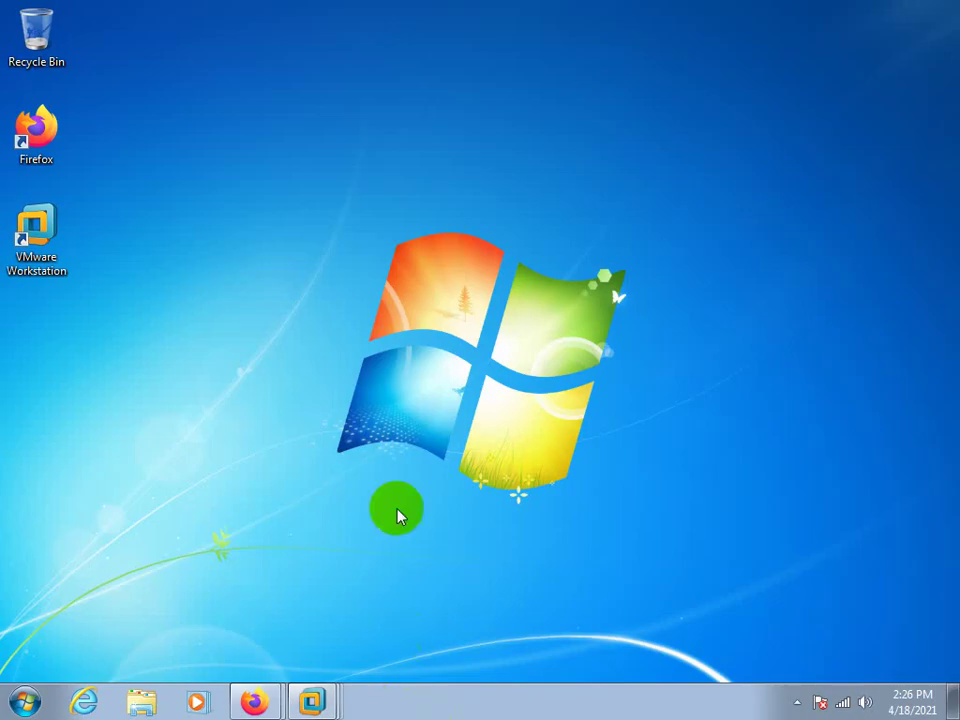
Switch to VMware Workstation and, on the odcctxwplic01 machine, close the discovery error details and finish the discovery wizard
left_click(297, 705)
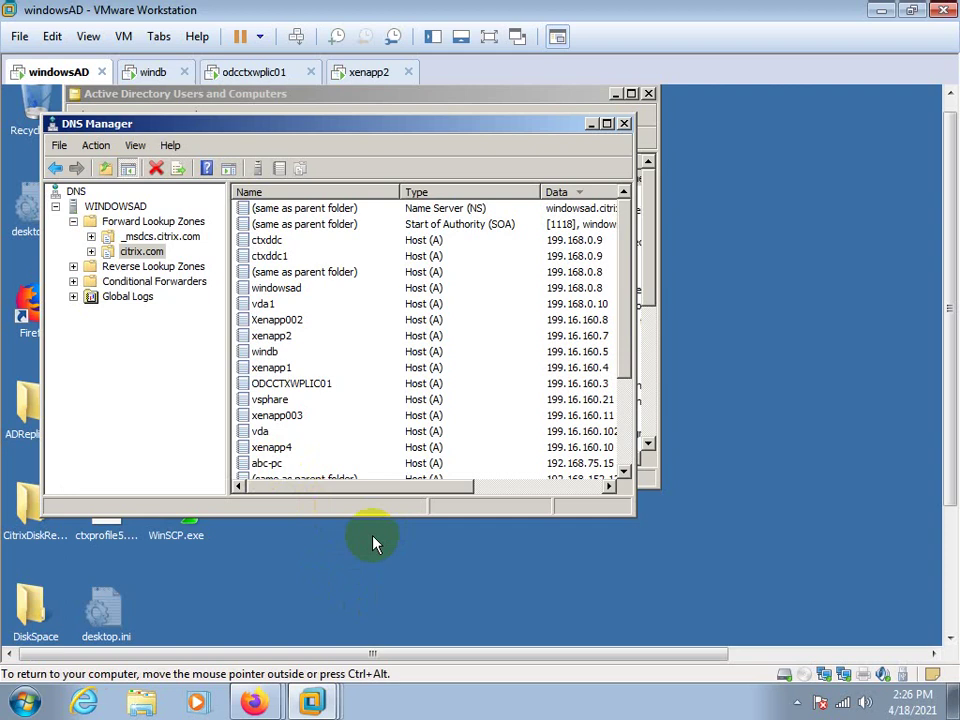
left_click(797, 703)
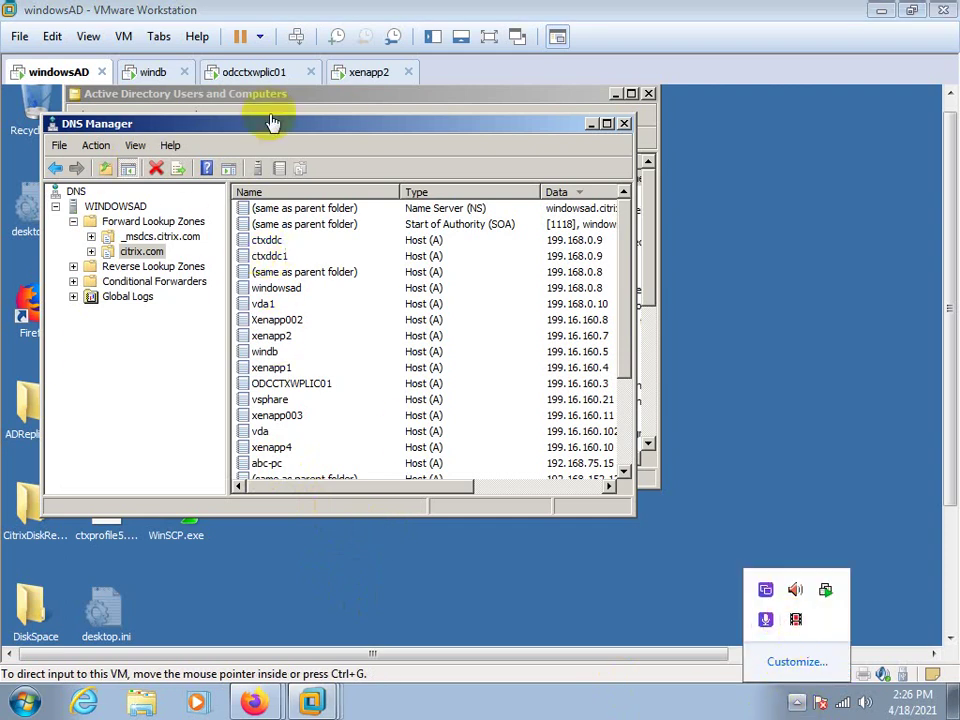
left_click(250, 70)
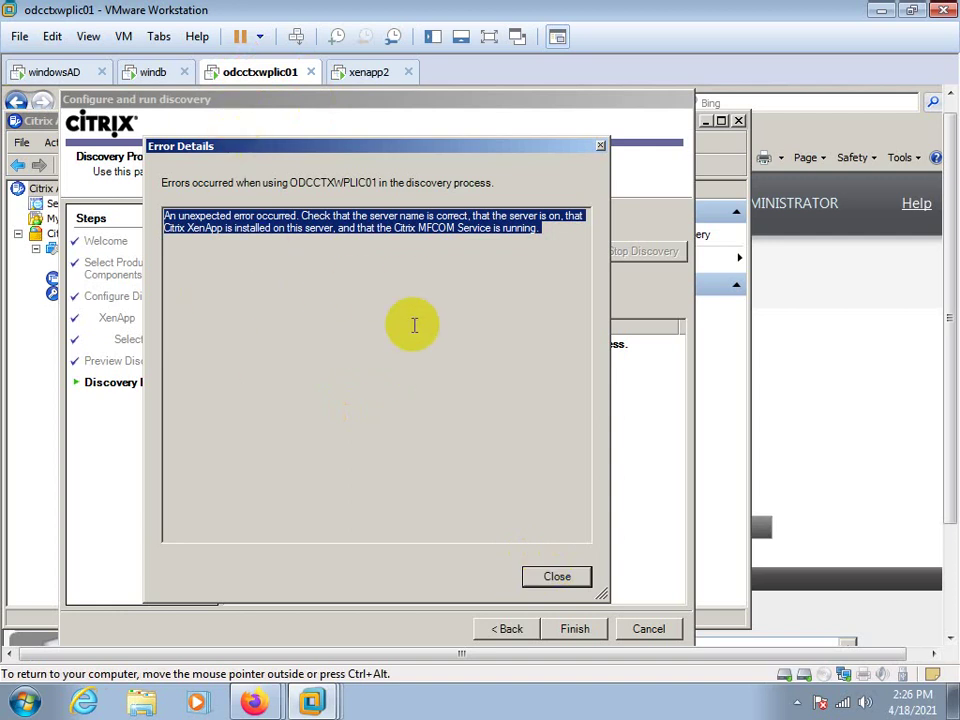
left_click(537, 576)
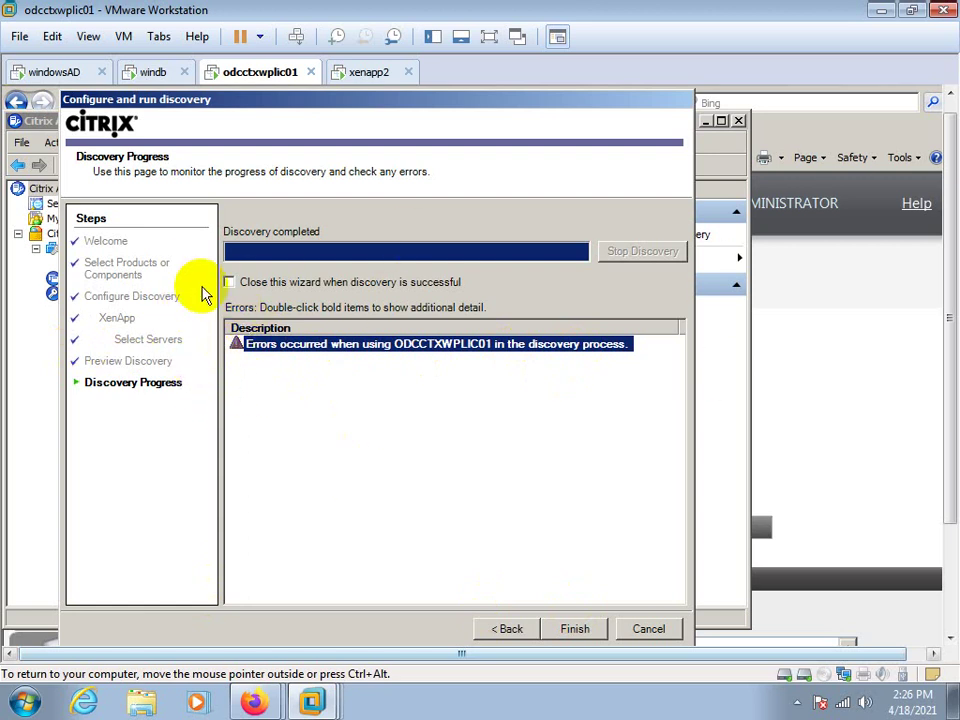
left_click(578, 632)
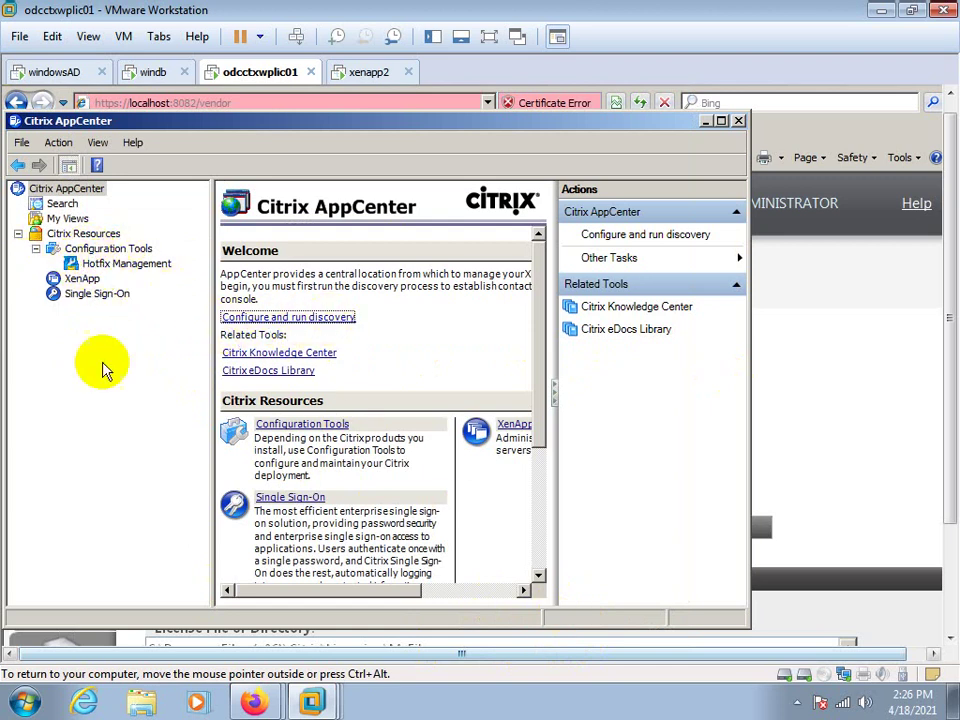
On the windowsAD machine, maximize DNS Manager and examine the host records of the citrix.com forward lookup zone
left_click(60, 73)
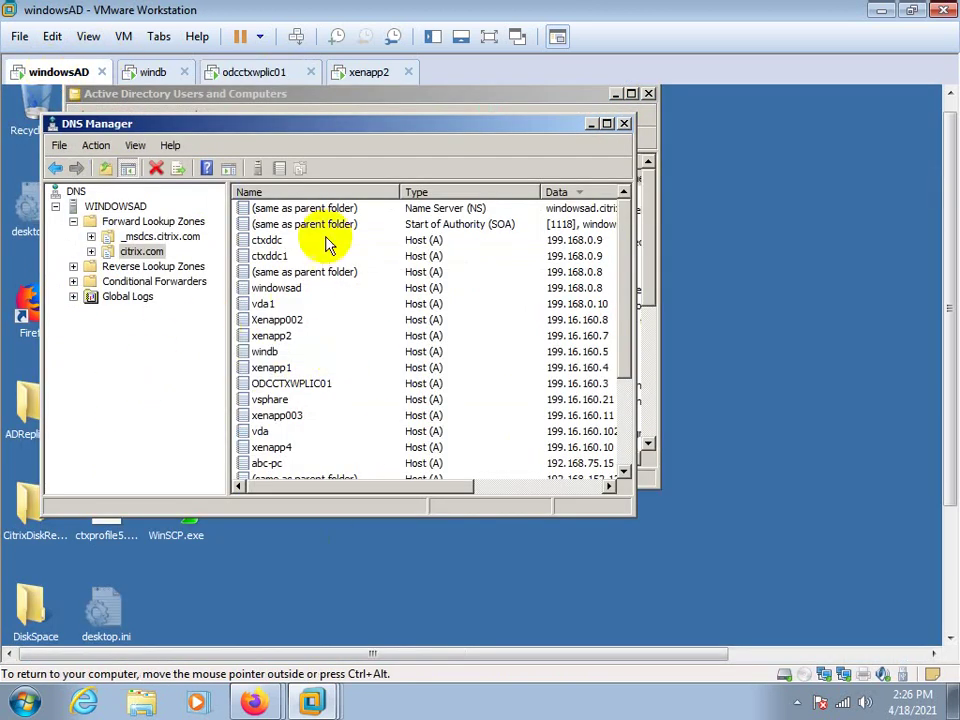
left_click(607, 123)
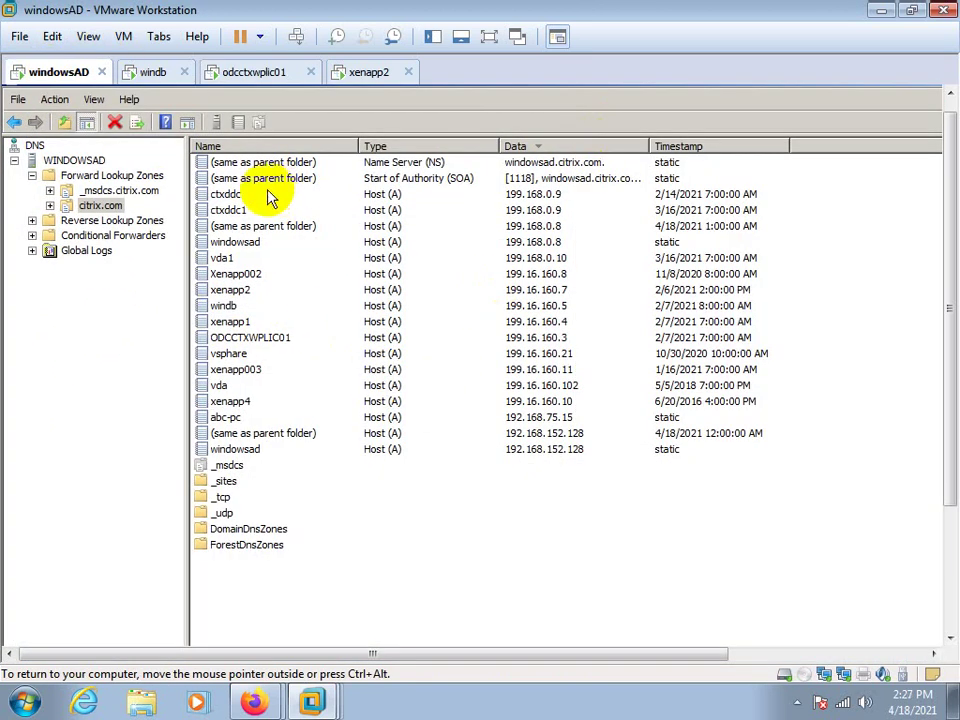
left_click(220, 389)
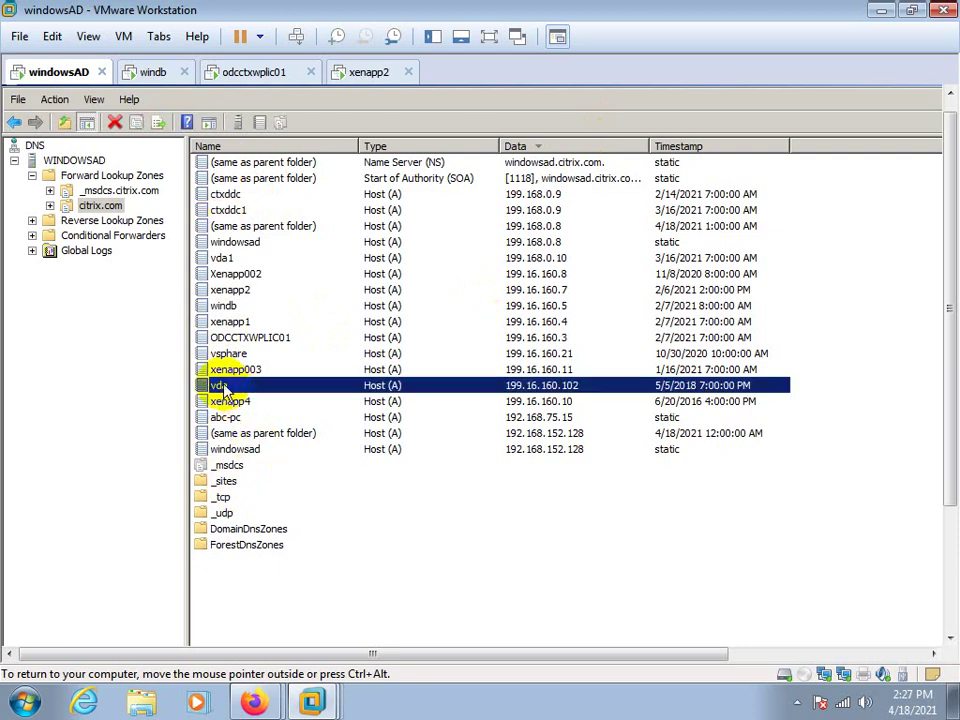
left_click(228, 402)
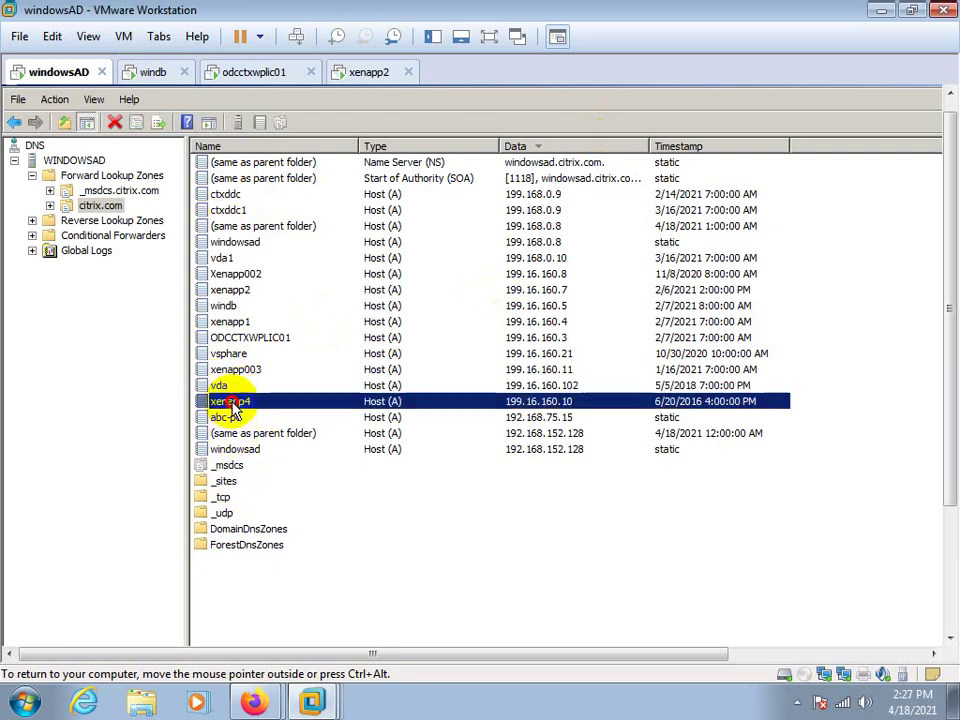
left_click(224, 418)
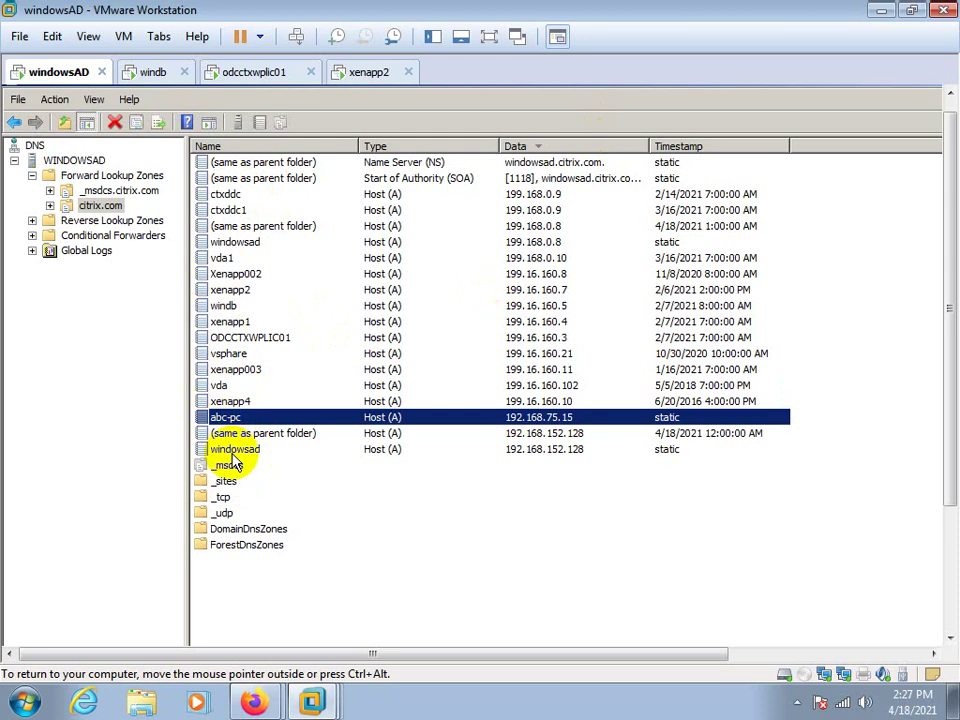
left_click(233, 452)
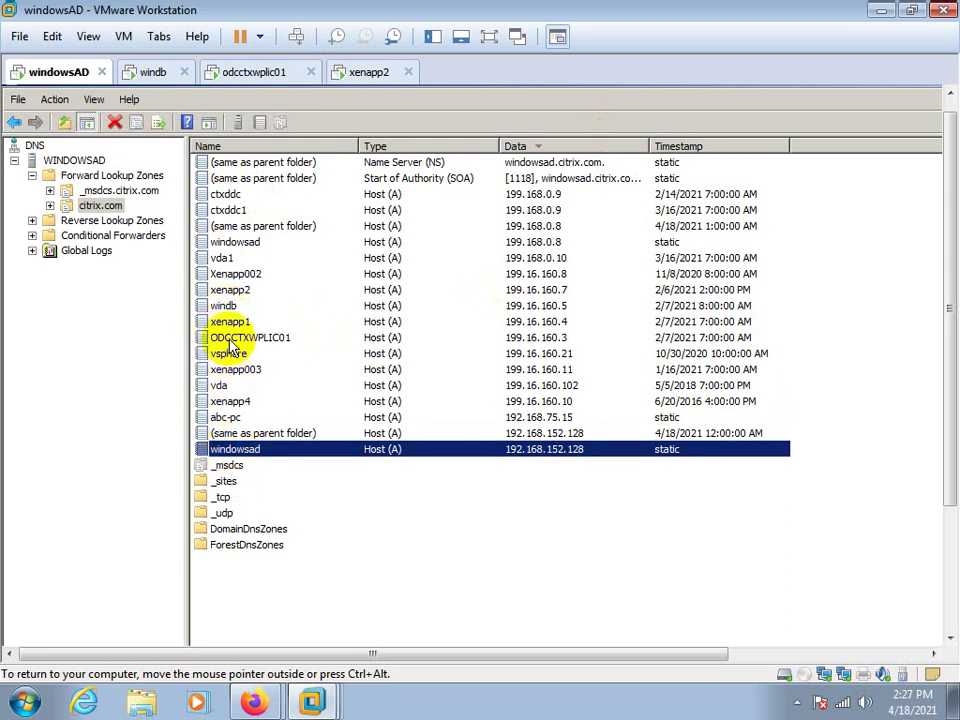
left_click(225, 258)
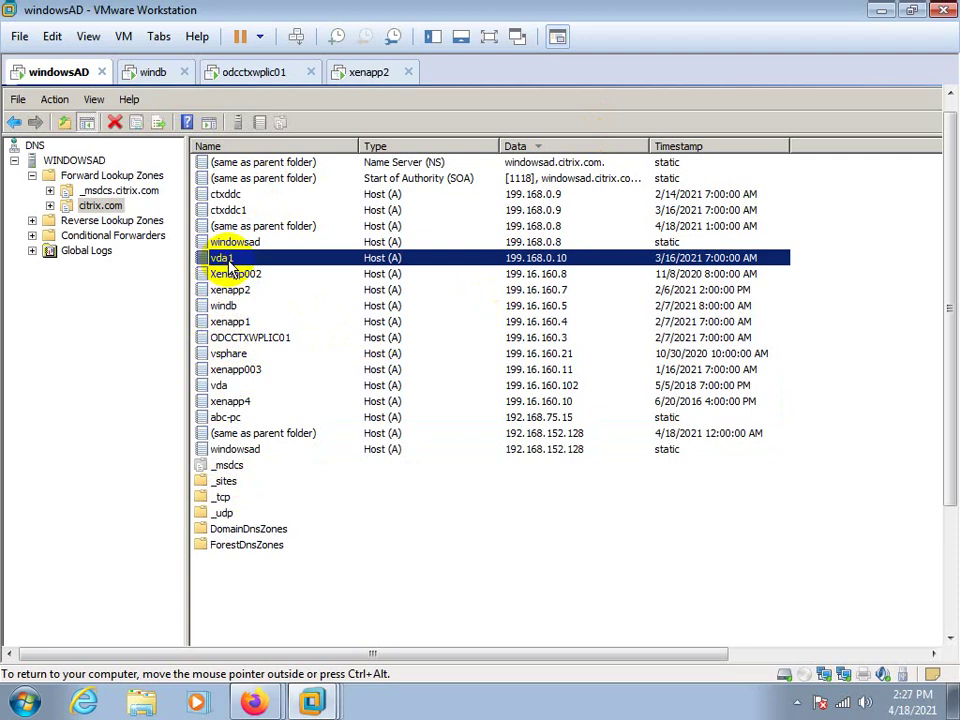
left_click(234, 210)
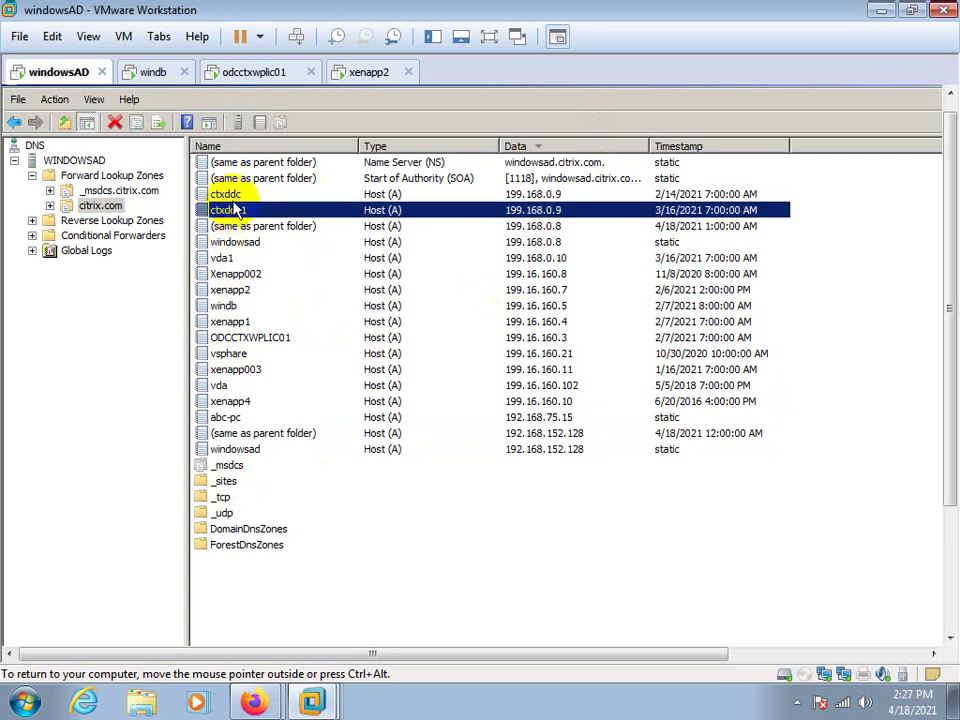
left_click(230, 195)
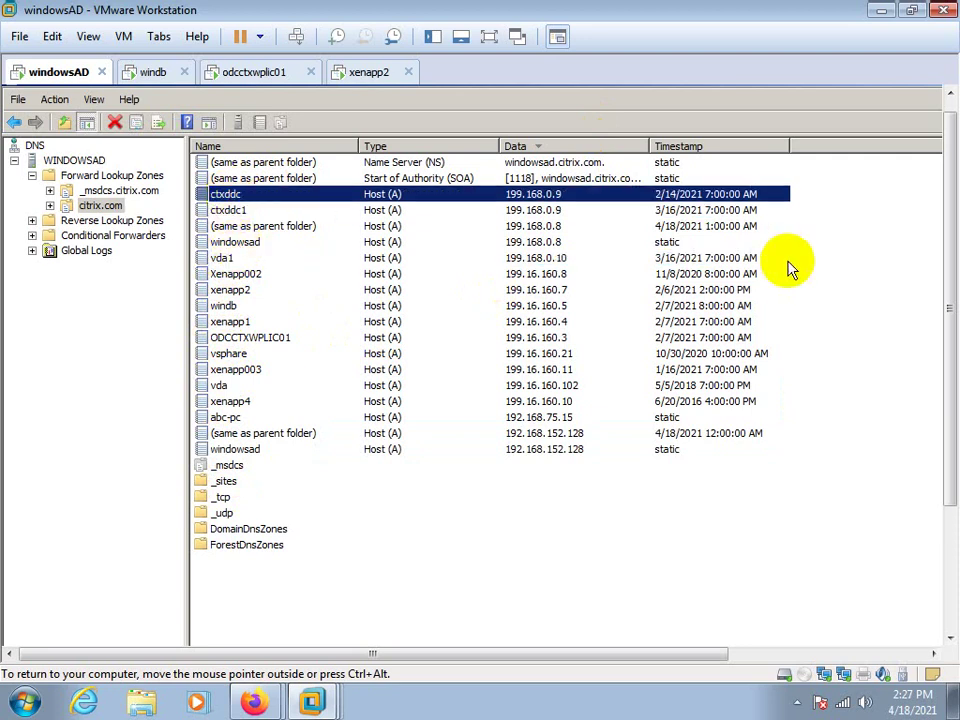
left_click(912, 12)
left_click_drag(274, 43, 564, 194)
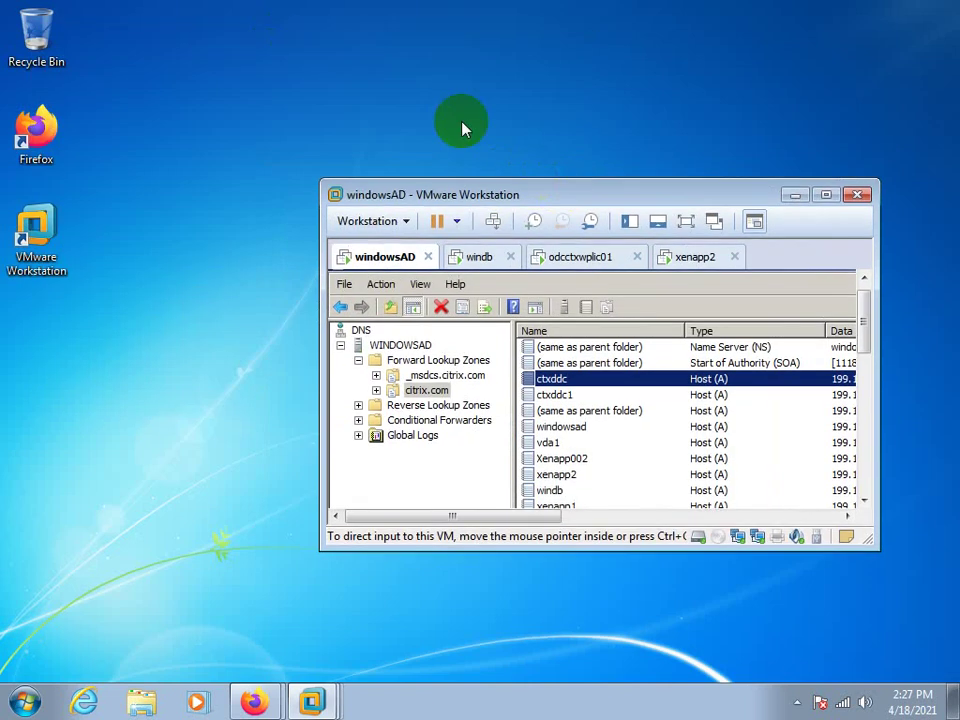
left_click(826, 194)
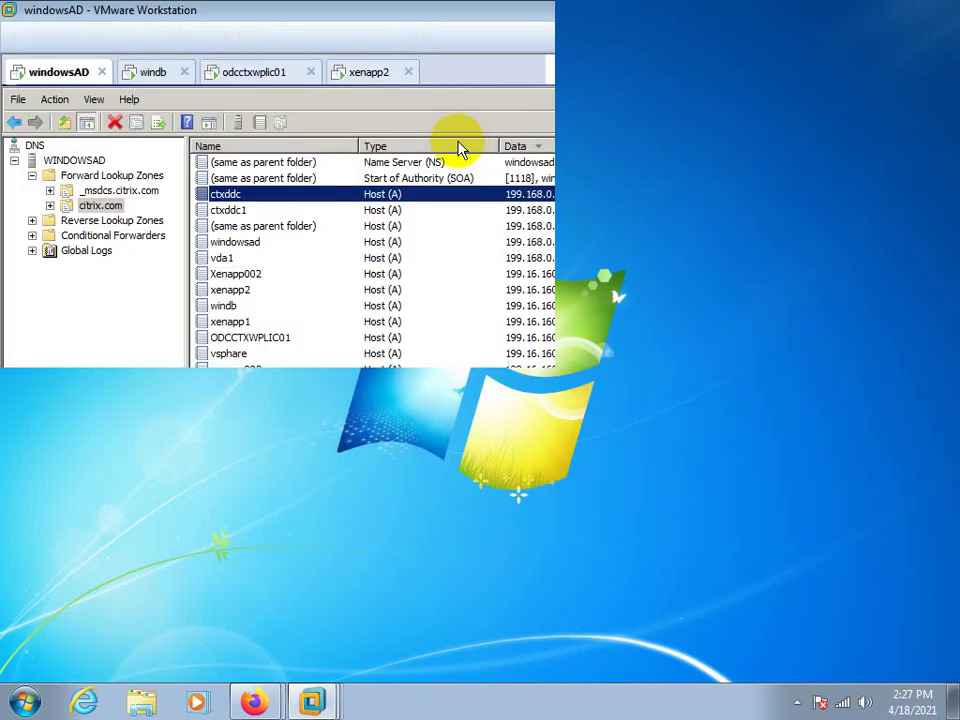
Log on to the windb machine as citrix\administrator, entering the account password
left_click(140, 78)
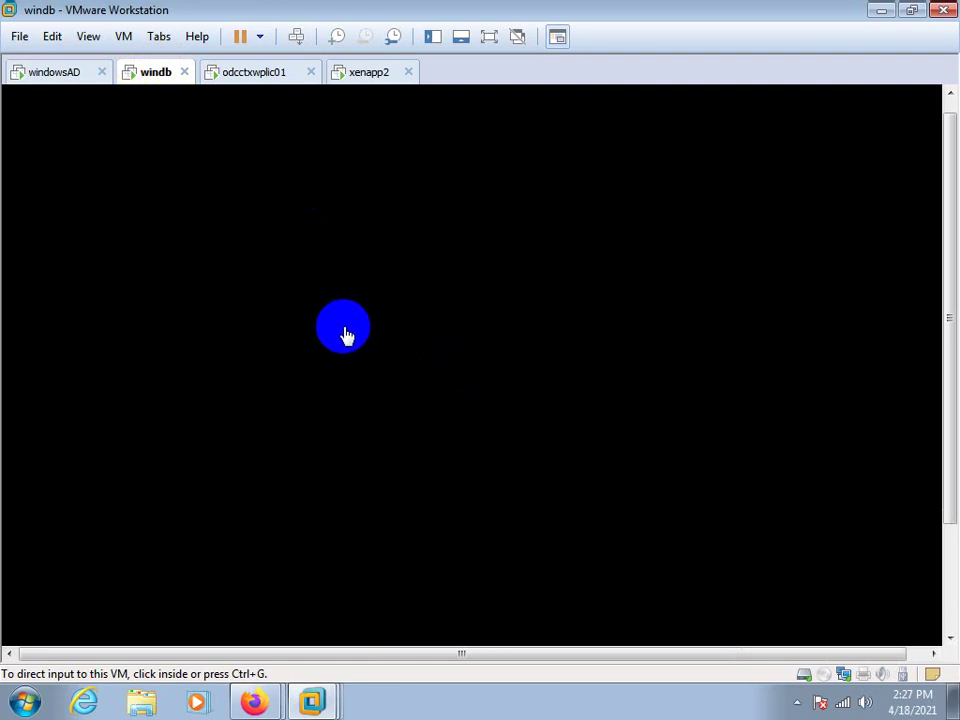
left_click(345, 333)
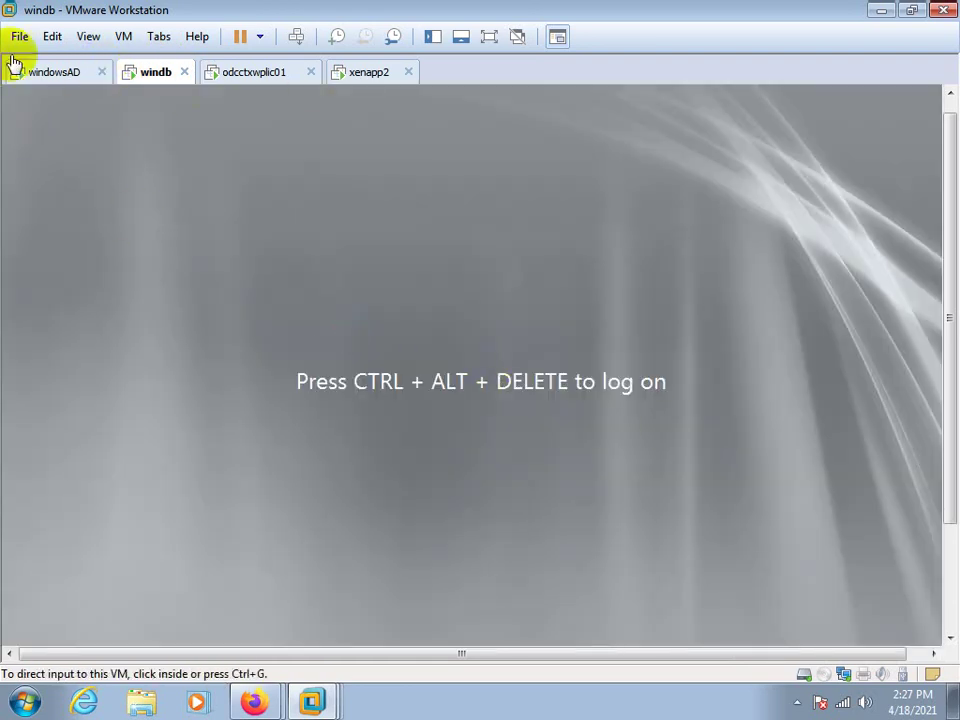
right_click(141, 79)
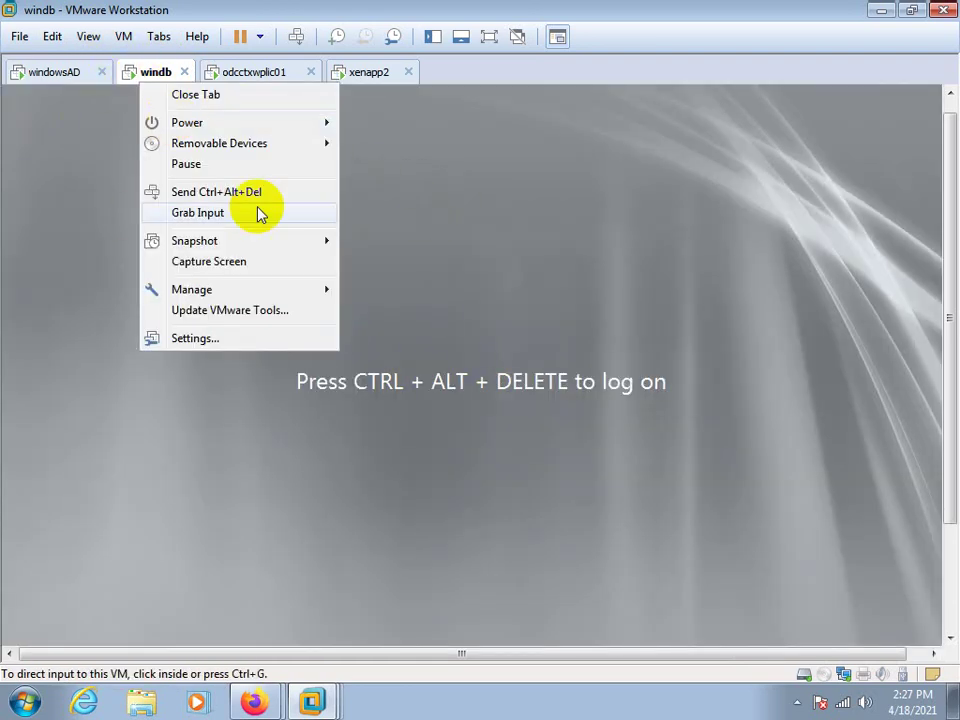
left_click(229, 191)
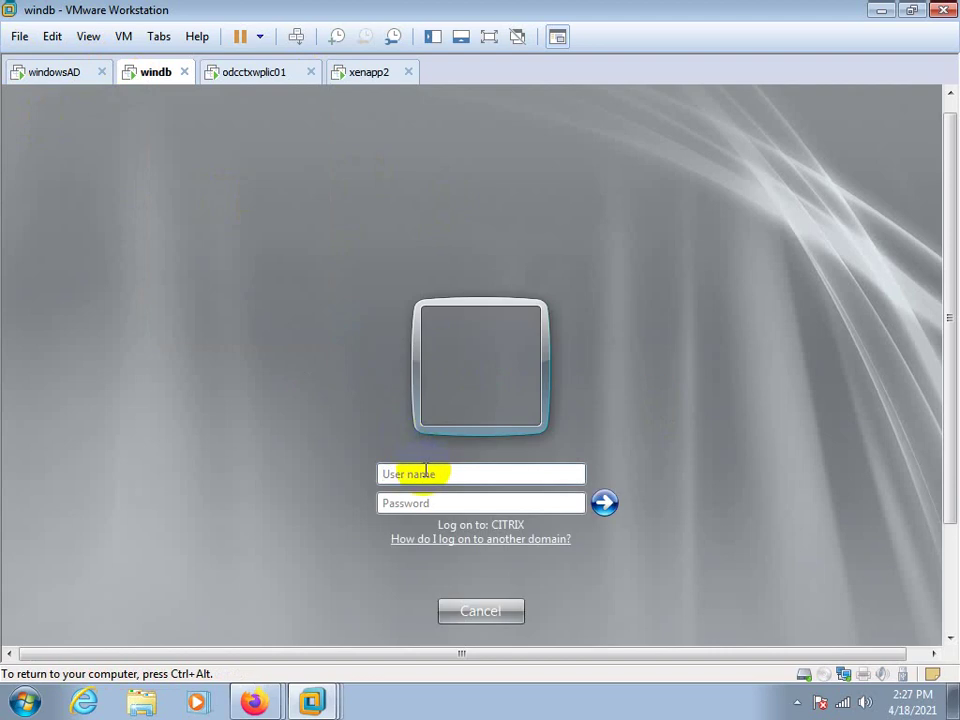
left_click(425, 473)
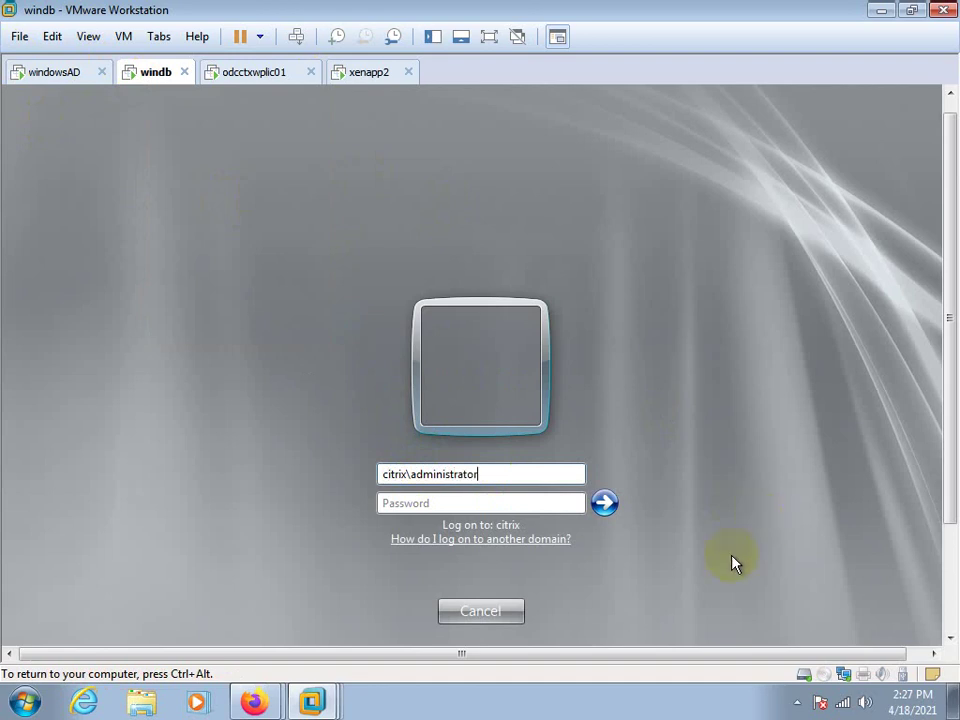
type("p")
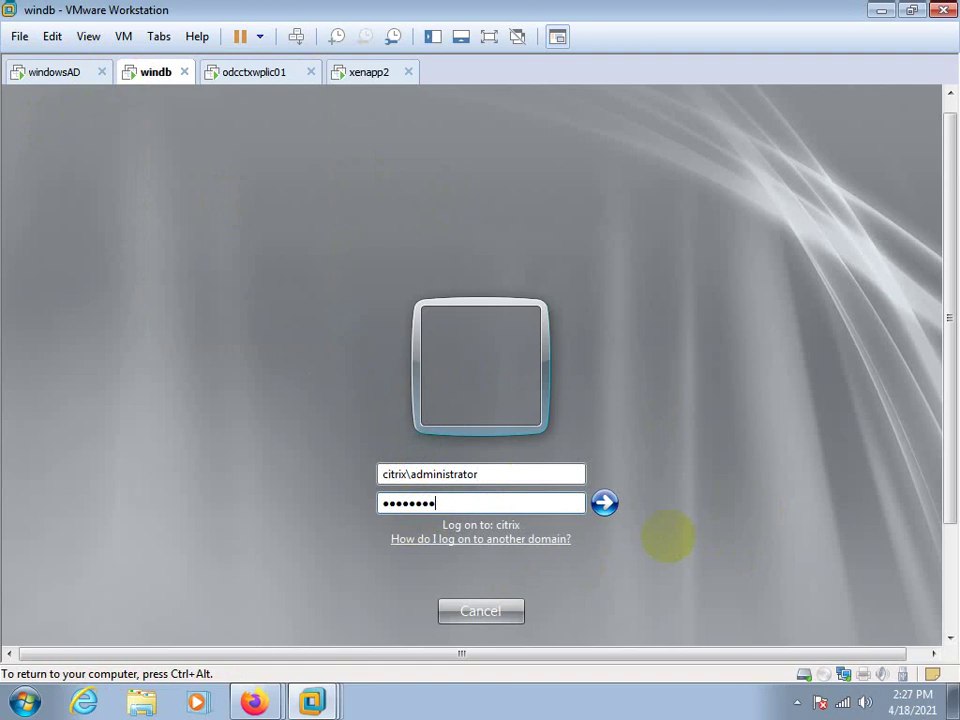
key("Return")
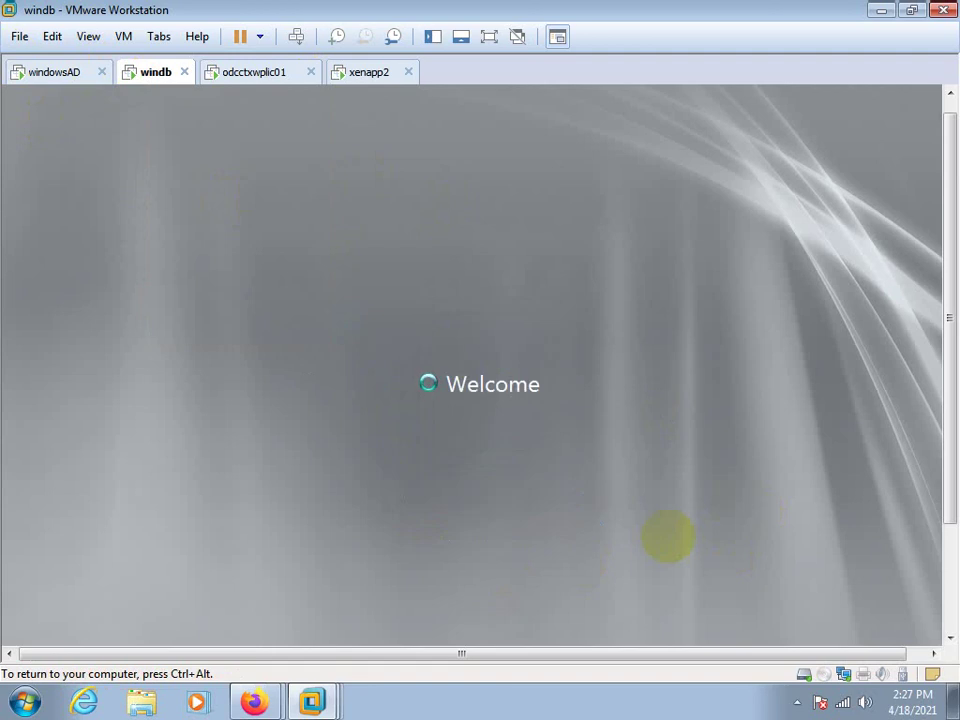
On the odcctxwplic01 machine, minimize Citrix AppCenter and examine the Citrix tools grouped under Administrative Tools
left_click(235, 72)
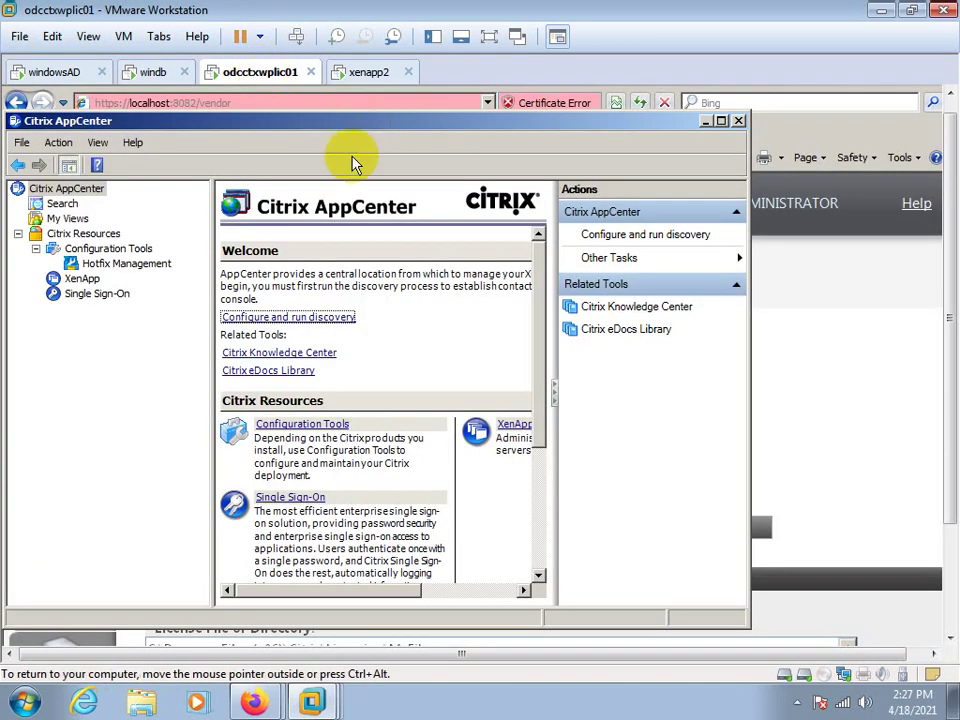
left_click(705, 121)
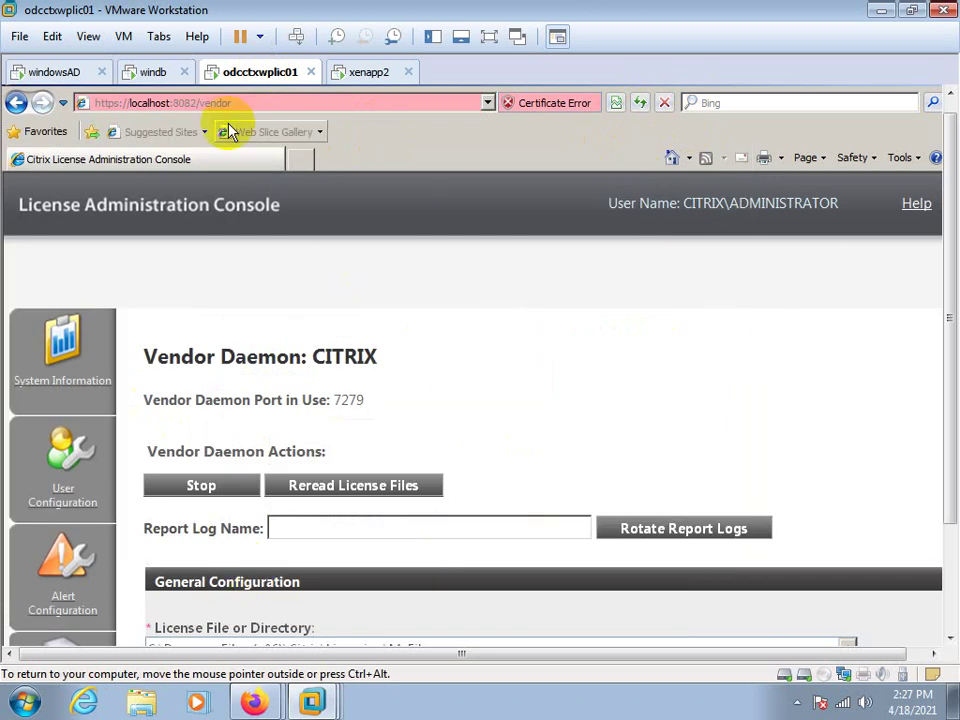
left_click_drag(953, 364, 937, 580)
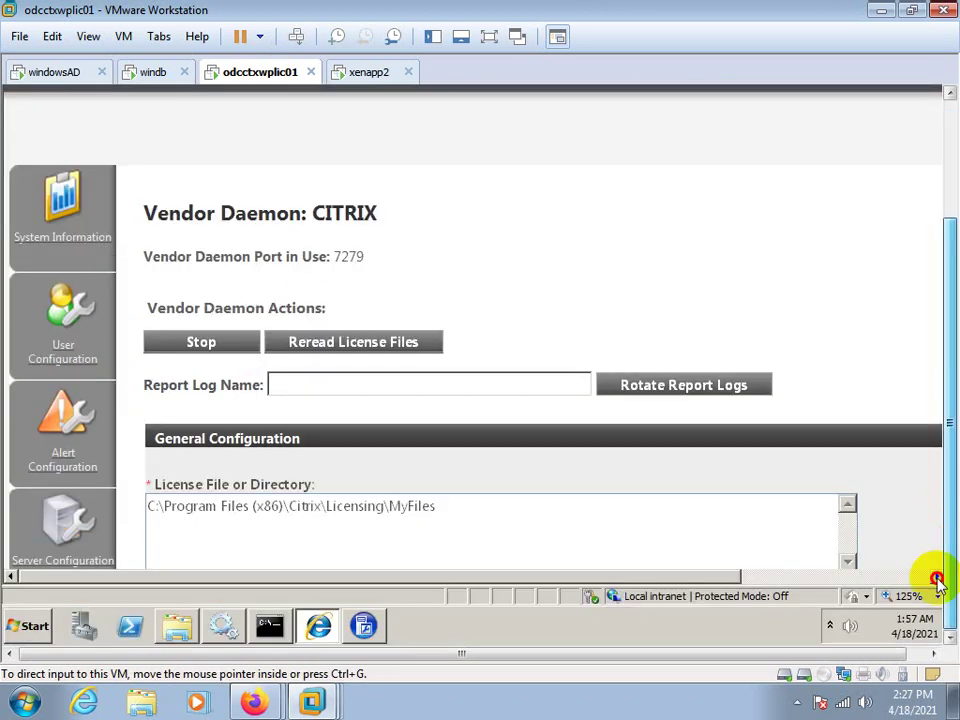
left_click(32, 635)
left_click(56, 556)
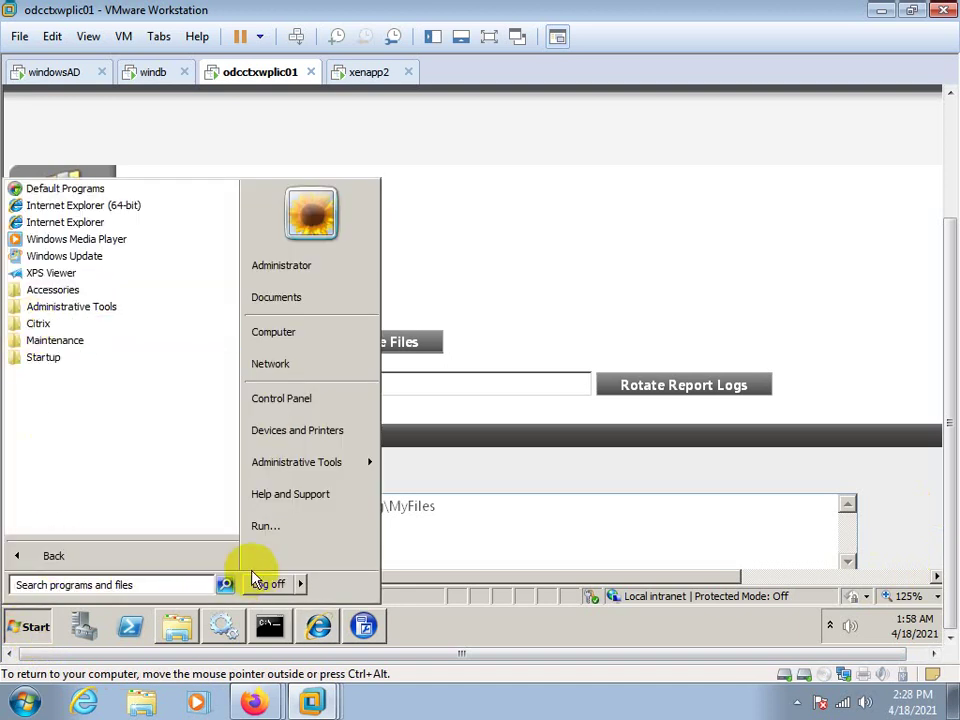
mouse_move(336, 459)
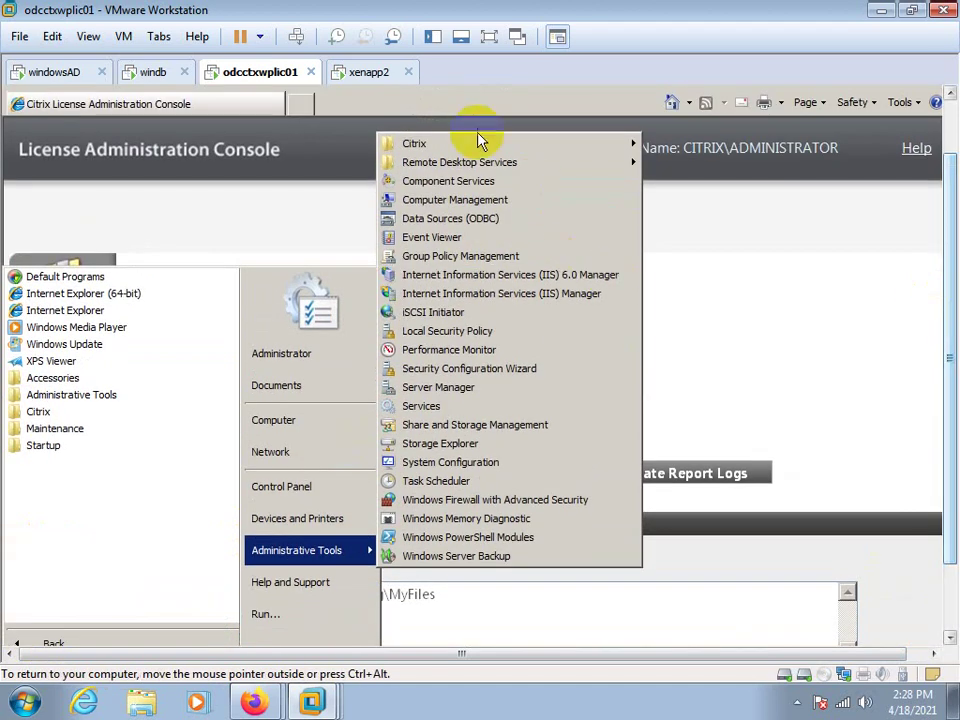
mouse_move(478, 143)
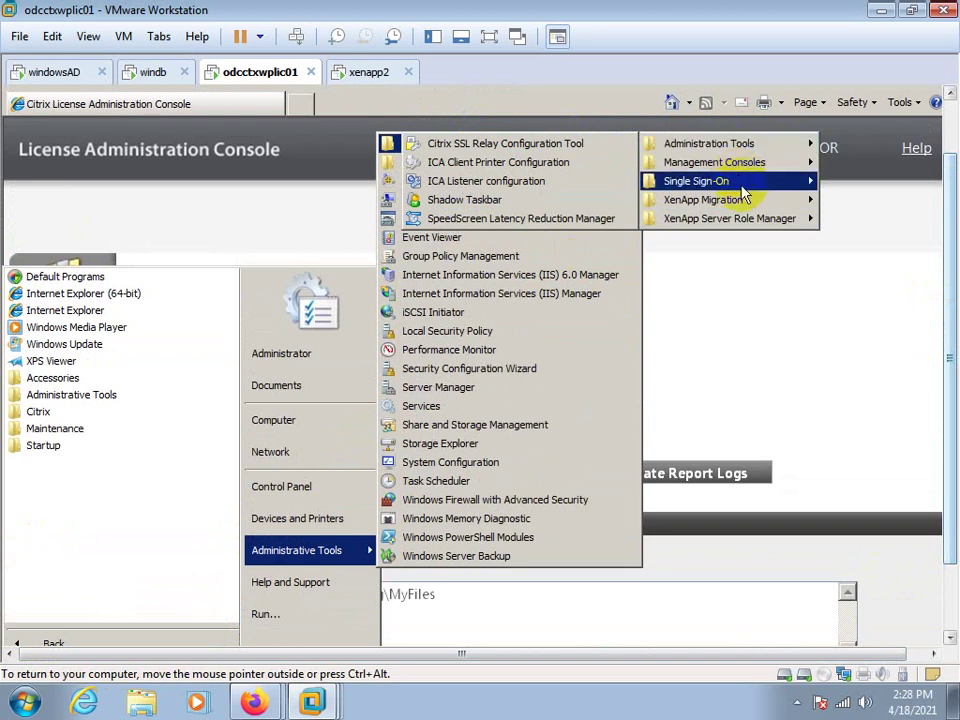
mouse_move(752, 218)
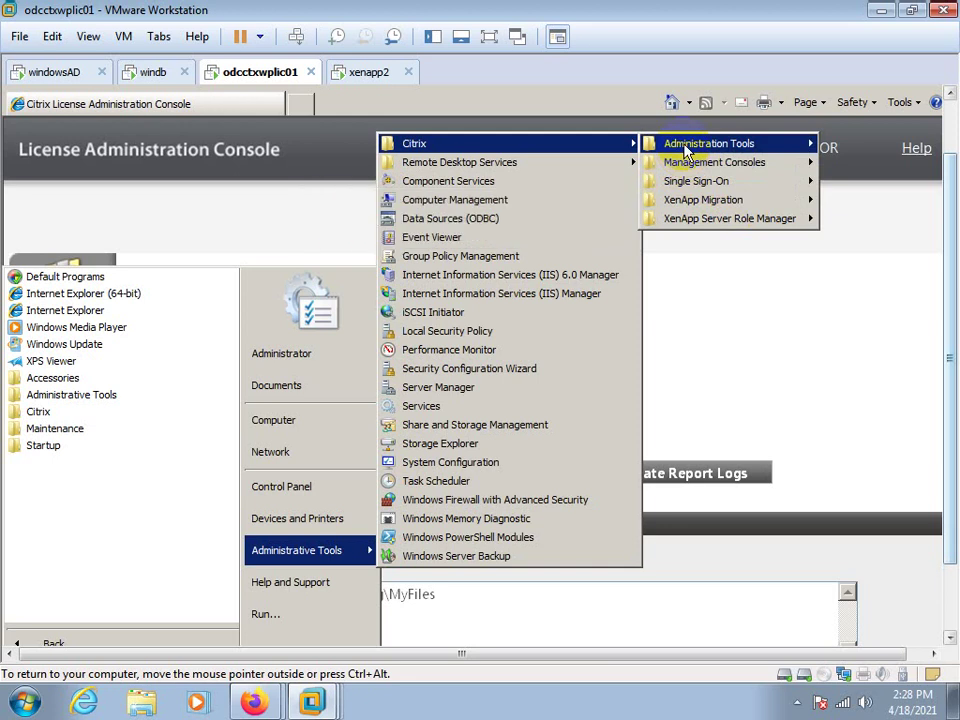
mouse_move(682, 148)
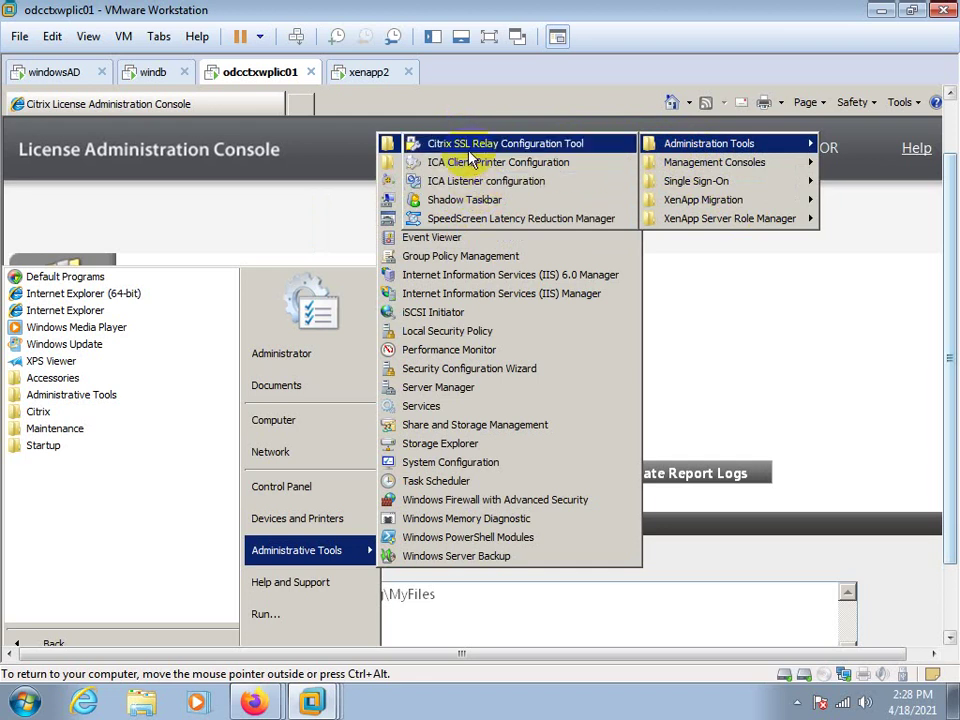
mouse_move(678, 170)
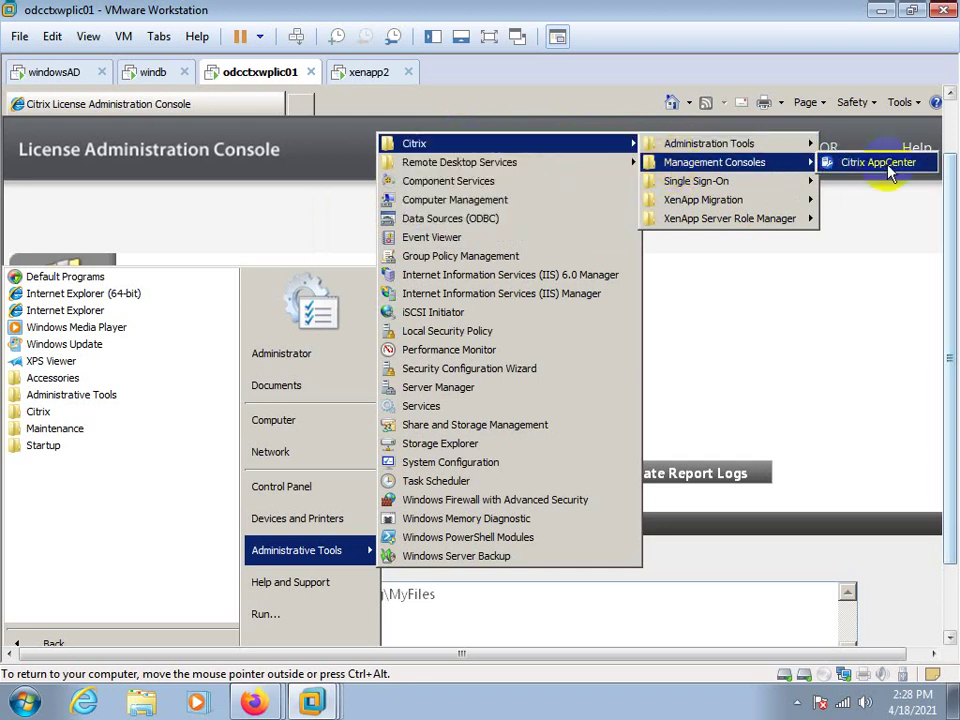
mouse_move(670, 203)
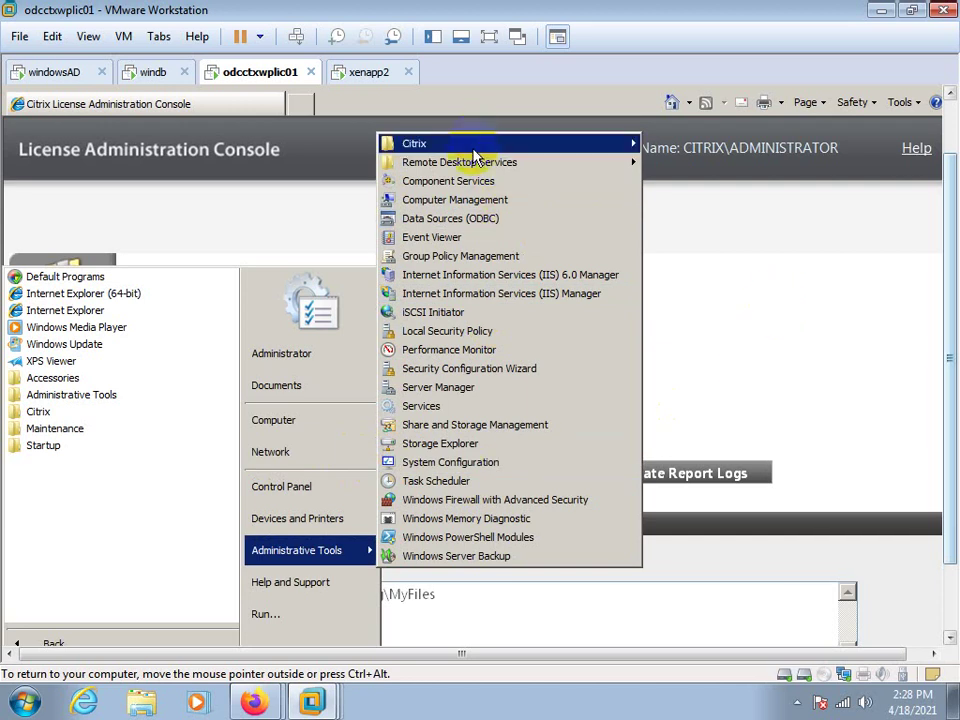
mouse_move(474, 150)
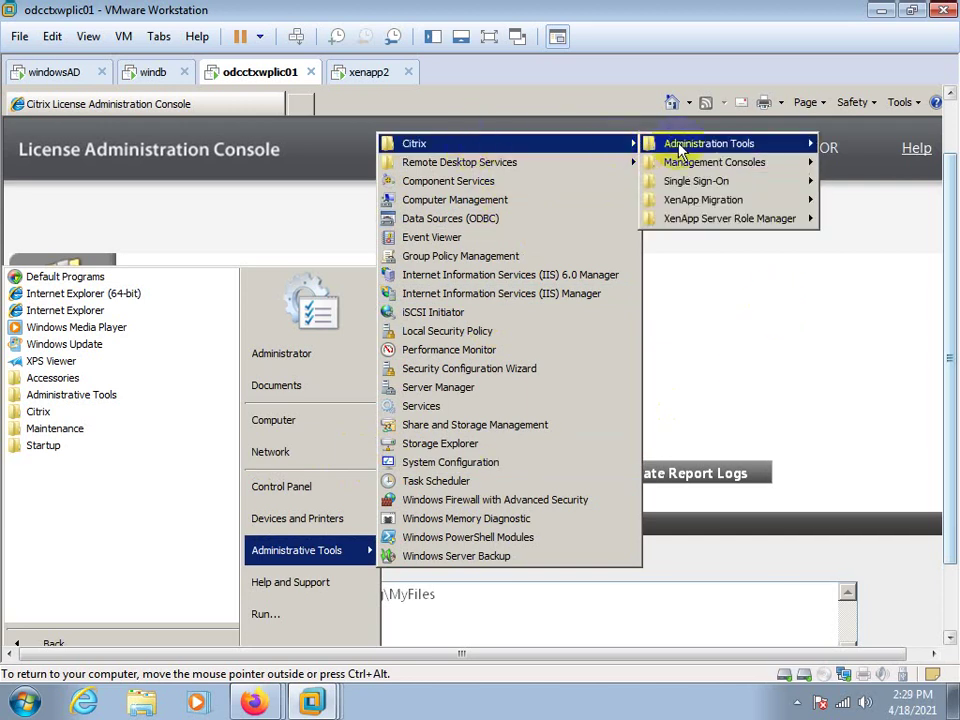
mouse_move(680, 150)
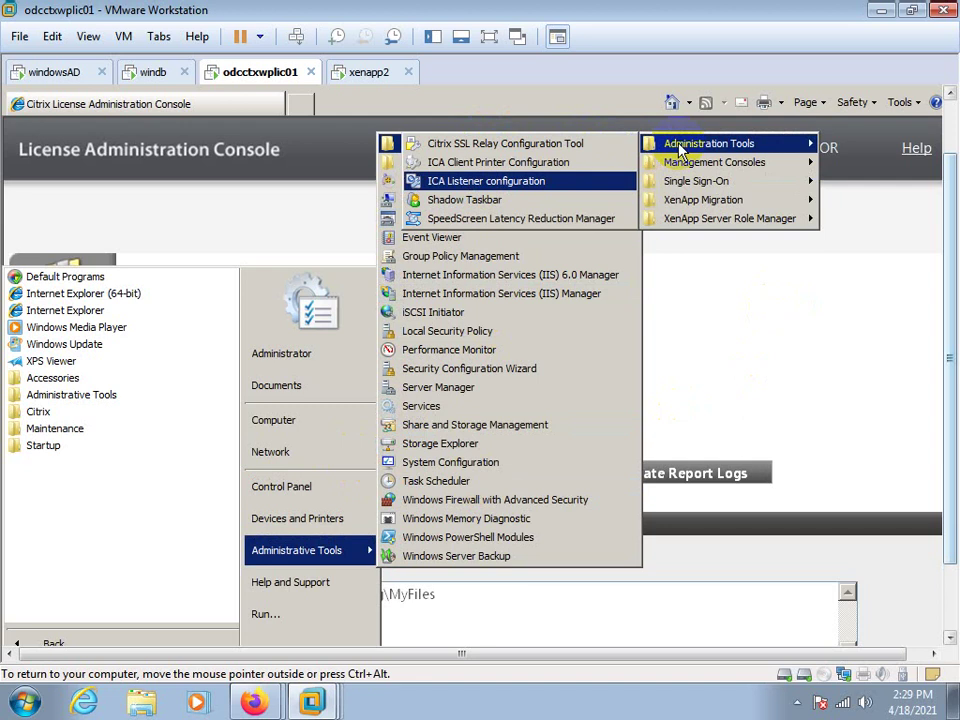
mouse_move(703, 230)
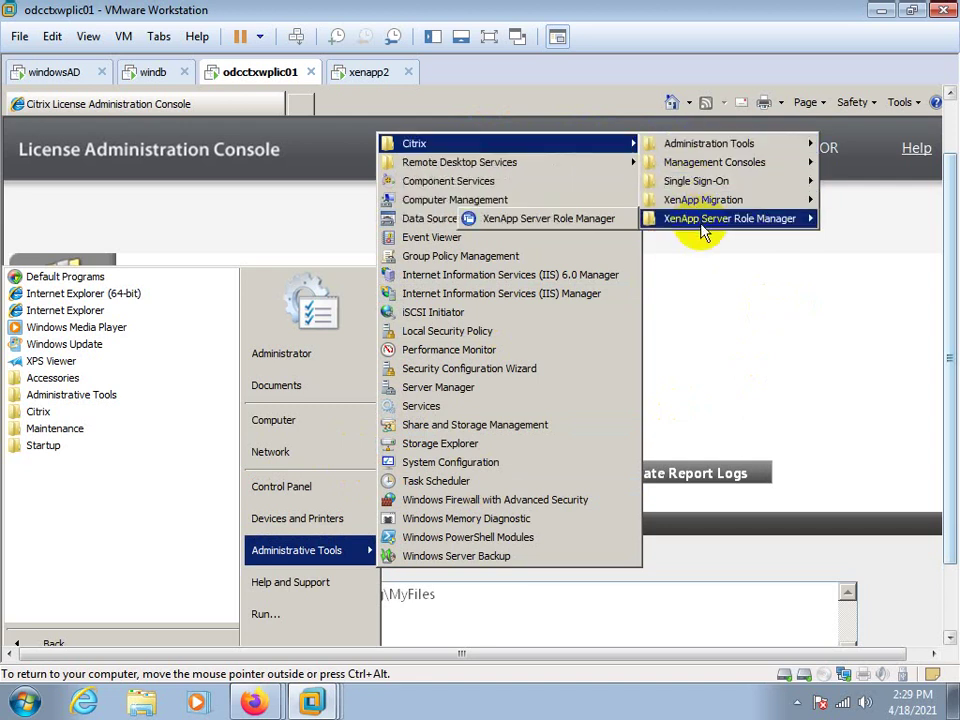
left_click(851, 395)
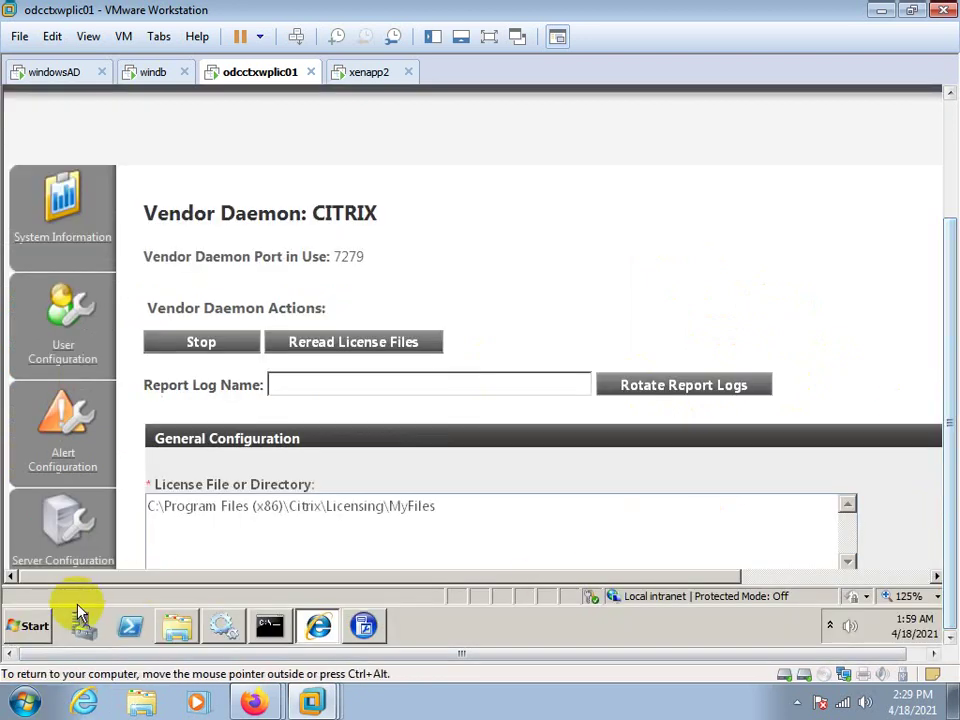
Examine the Citrix program folder among all installed programs
left_click(25, 628)
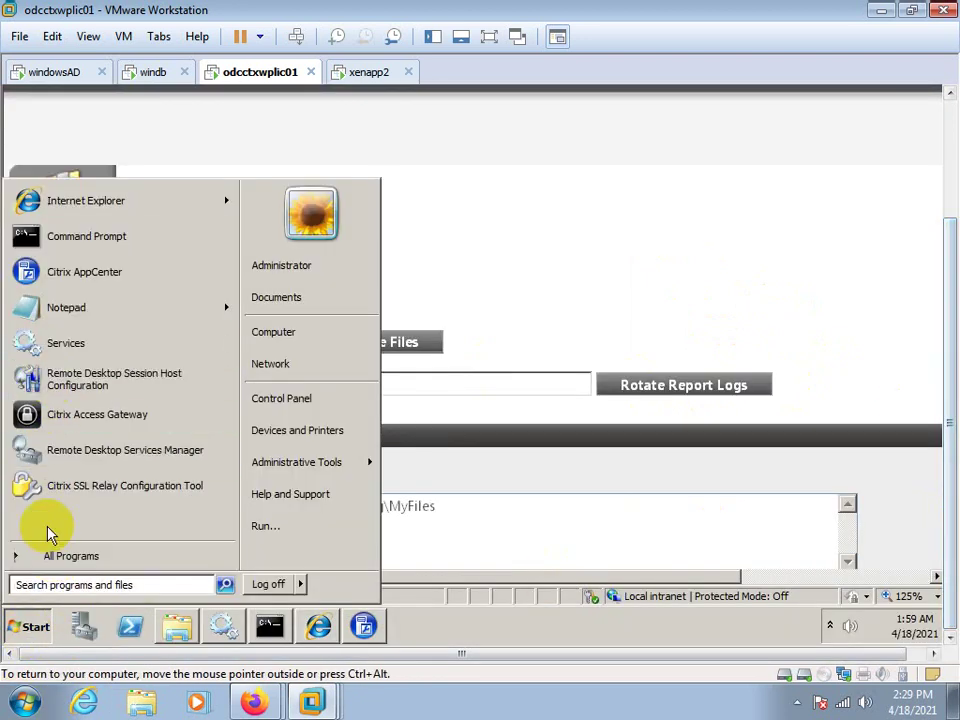
left_click(48, 560)
left_click(36, 323)
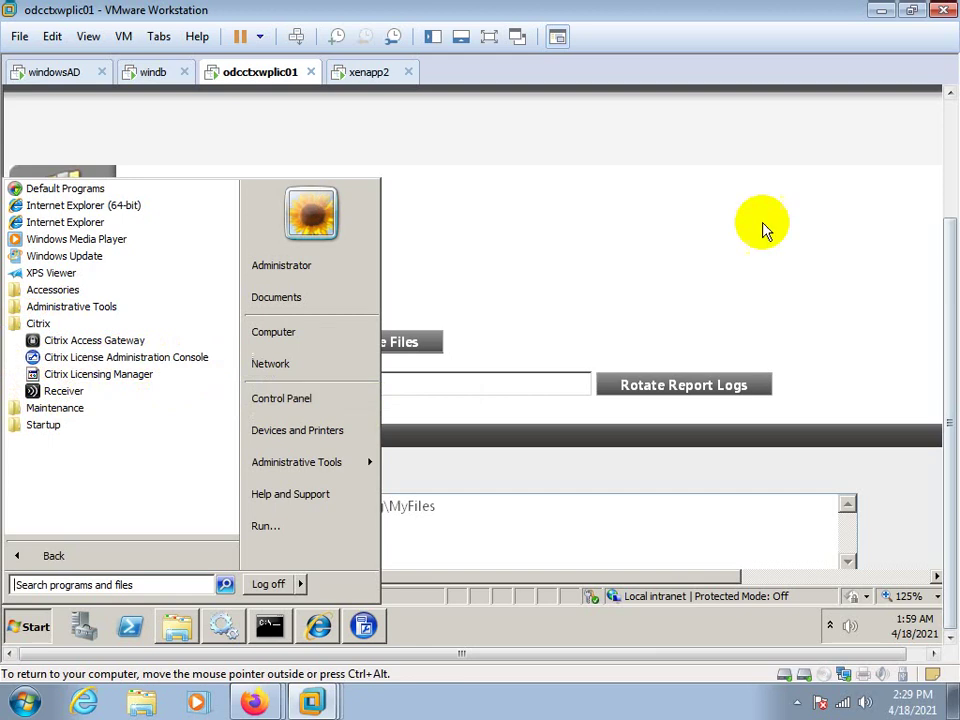
left_click(677, 221)
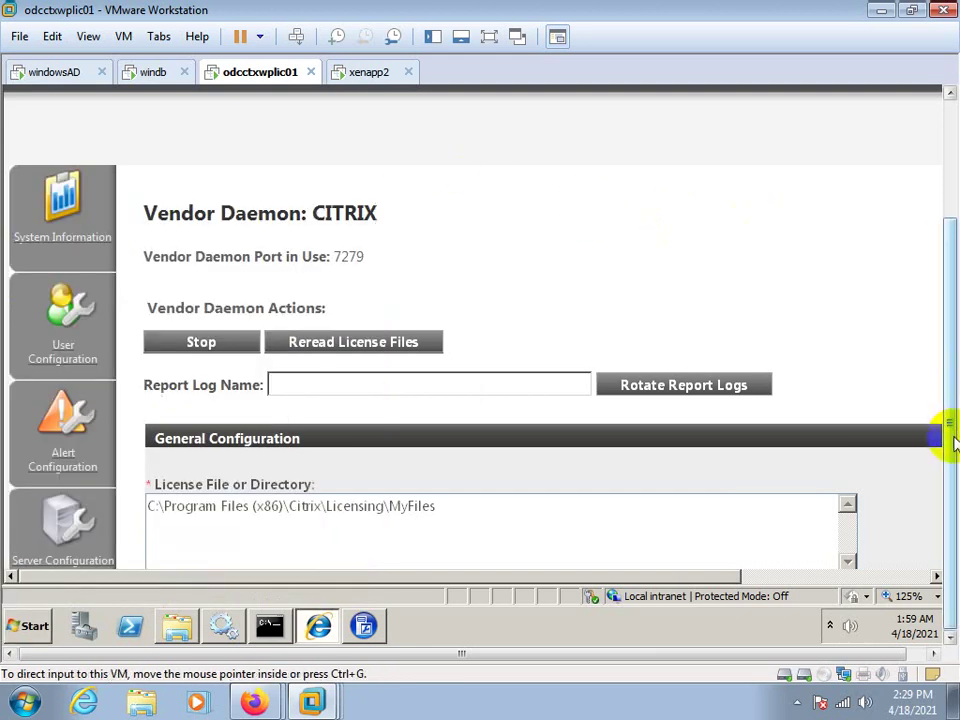
left_click_drag(943, 439, 885, 246)
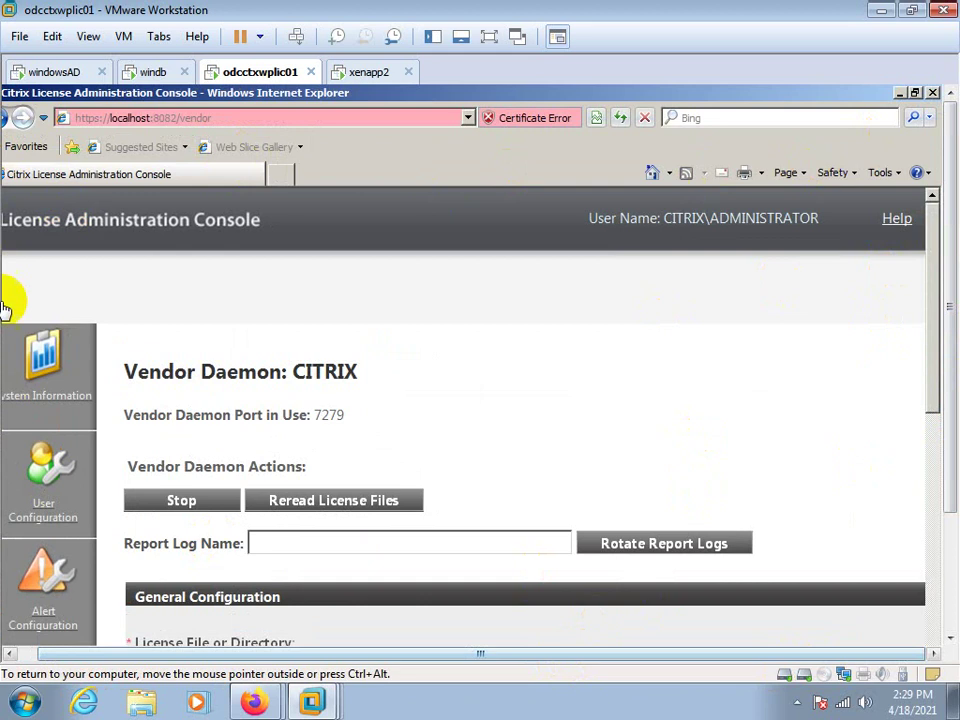
left_click_drag(506, 660, 347, 626)
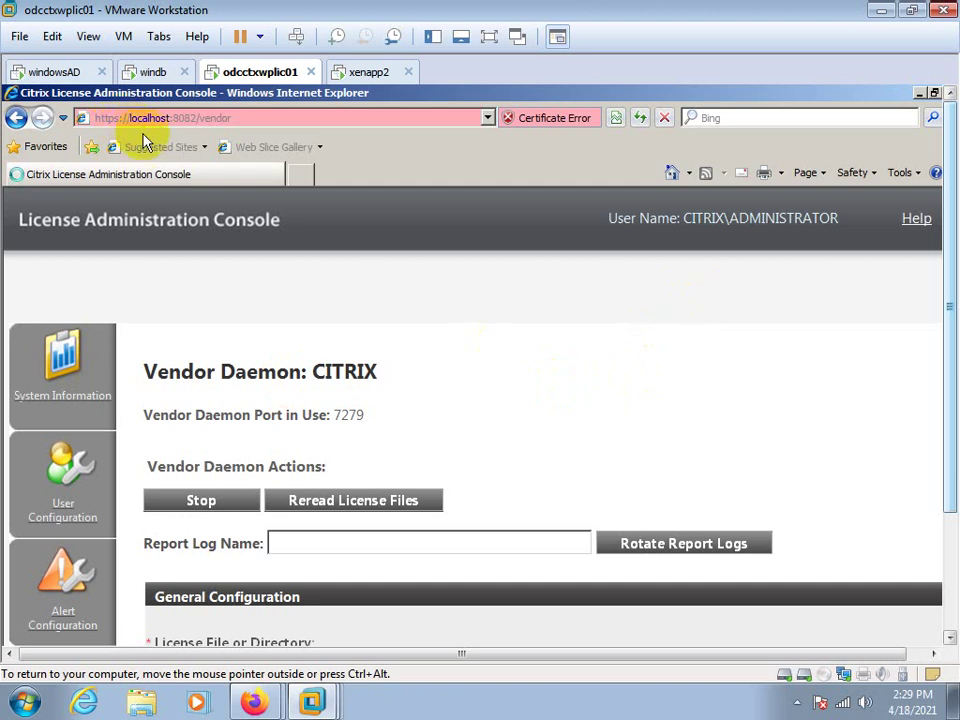
right_click(258, 76)
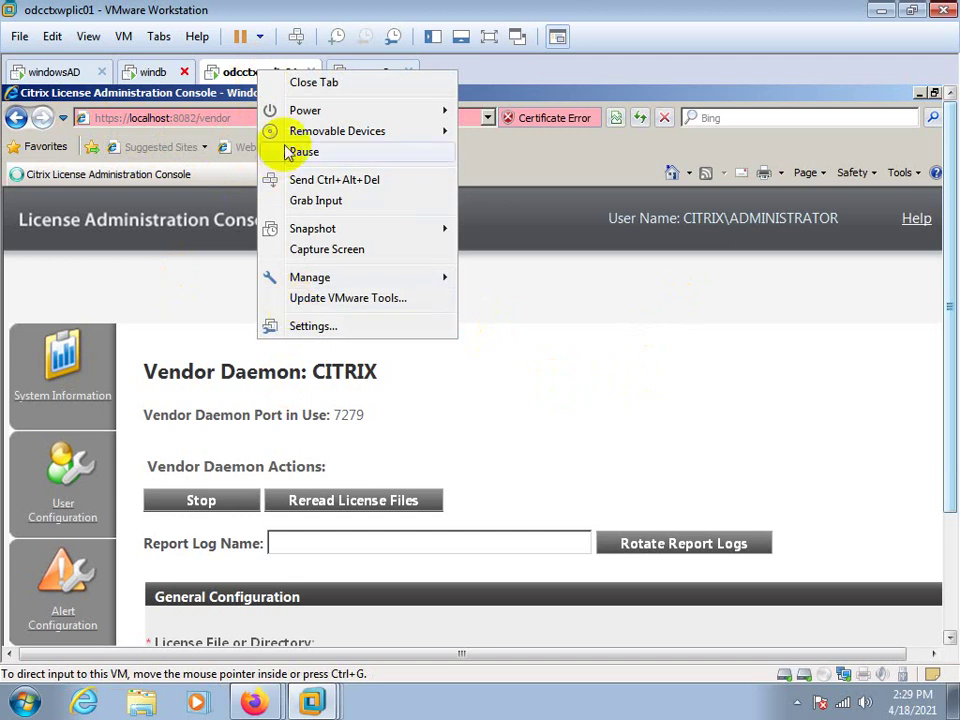
mouse_move(304, 116)
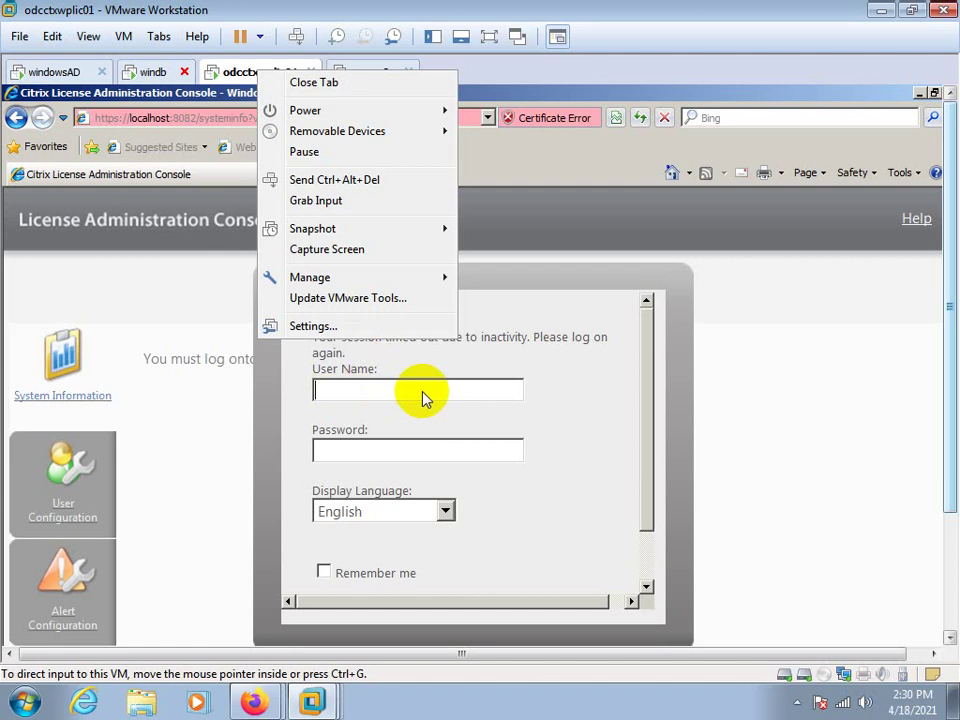
left_click(205, 455)
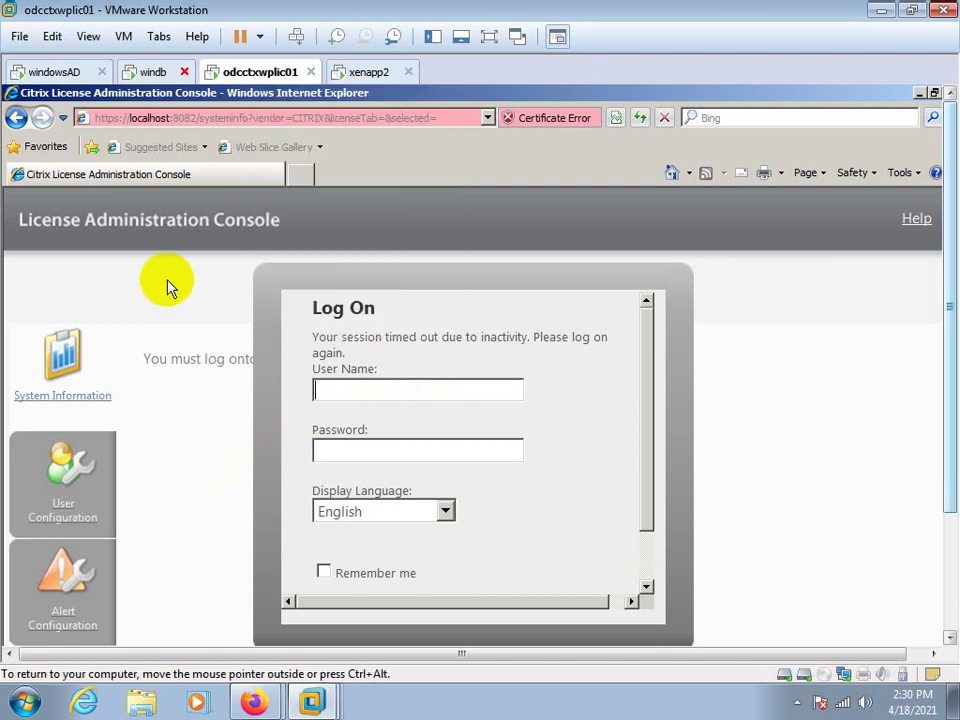
Show the virtual machine library and try to rename the odcctxwplic01 machine
left_click(435, 44)
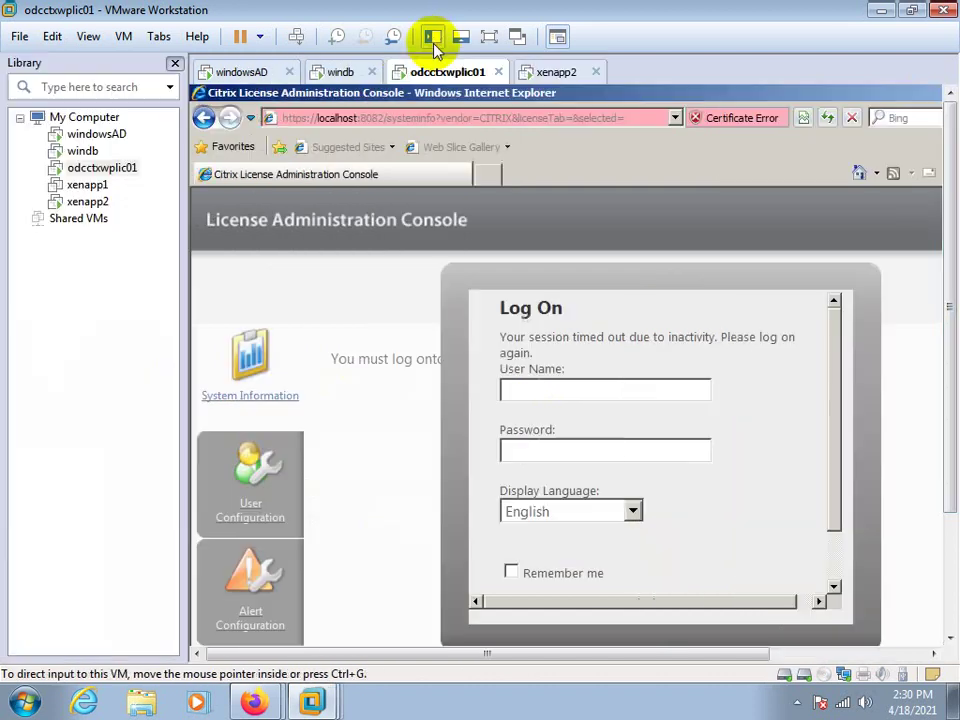
left_click(102, 170)
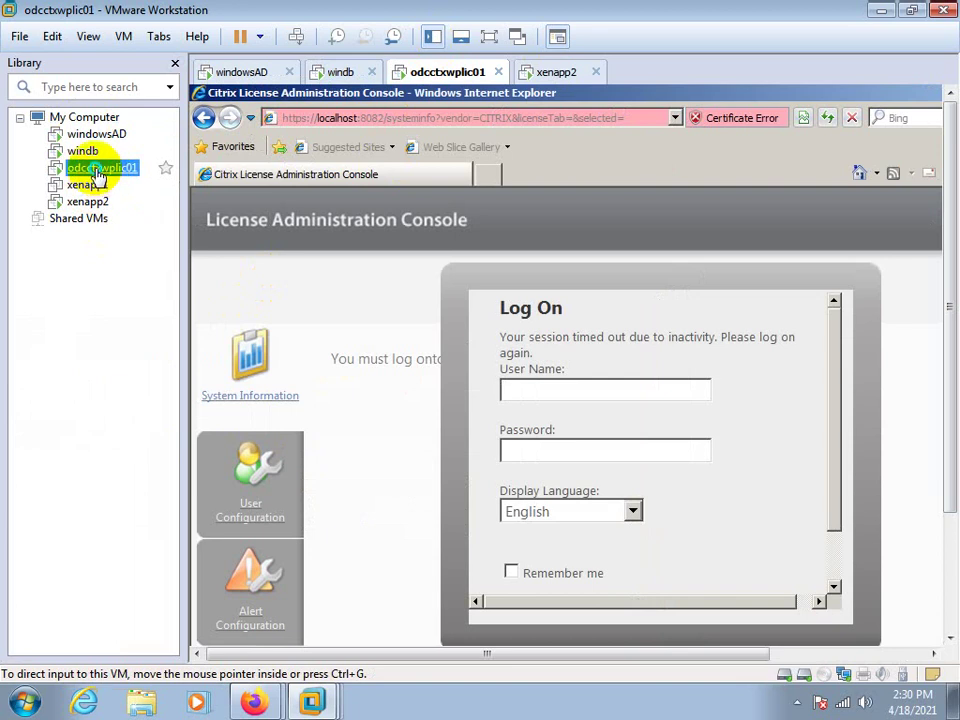
right_click(97, 172)
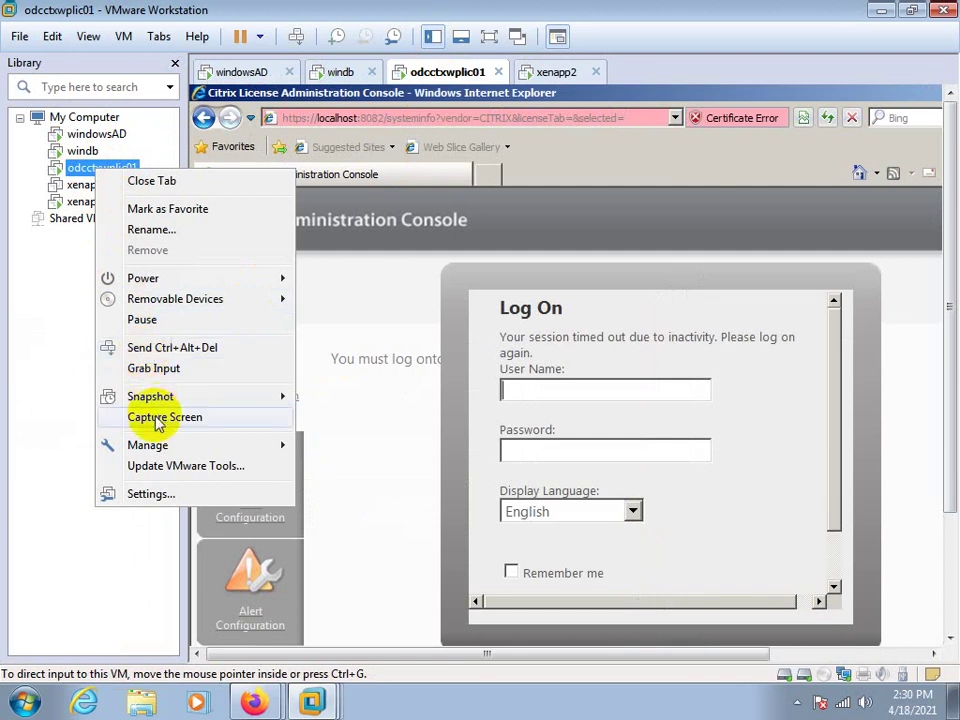
left_click(150, 230)
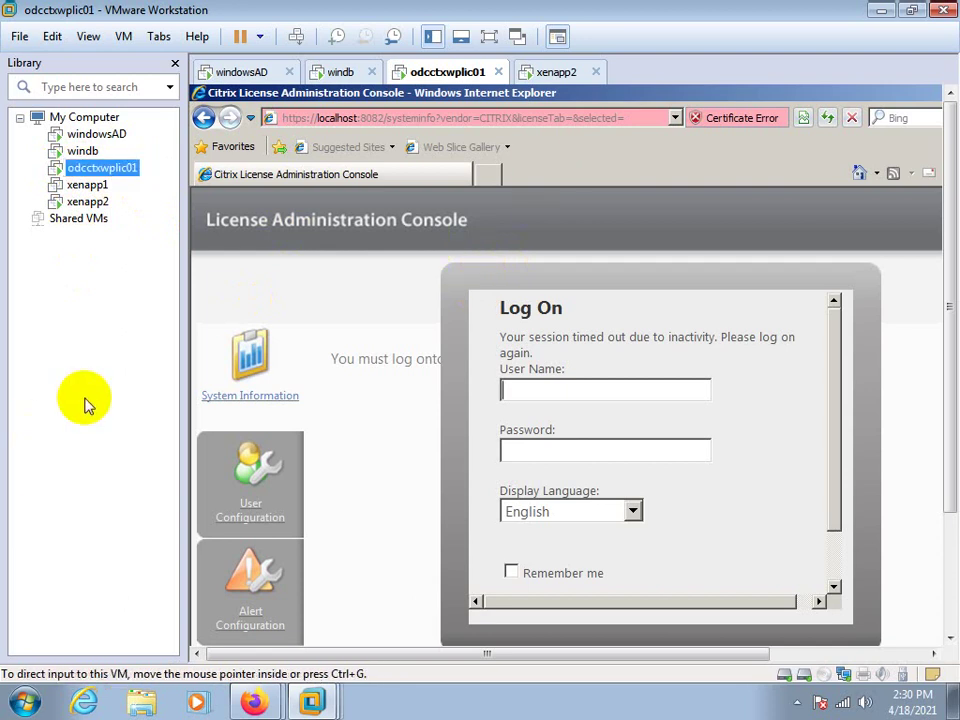
Log on to the License Administration Console as citrix\administrator with the account password, and show the virtual machine in full screen
left_click(537, 391)
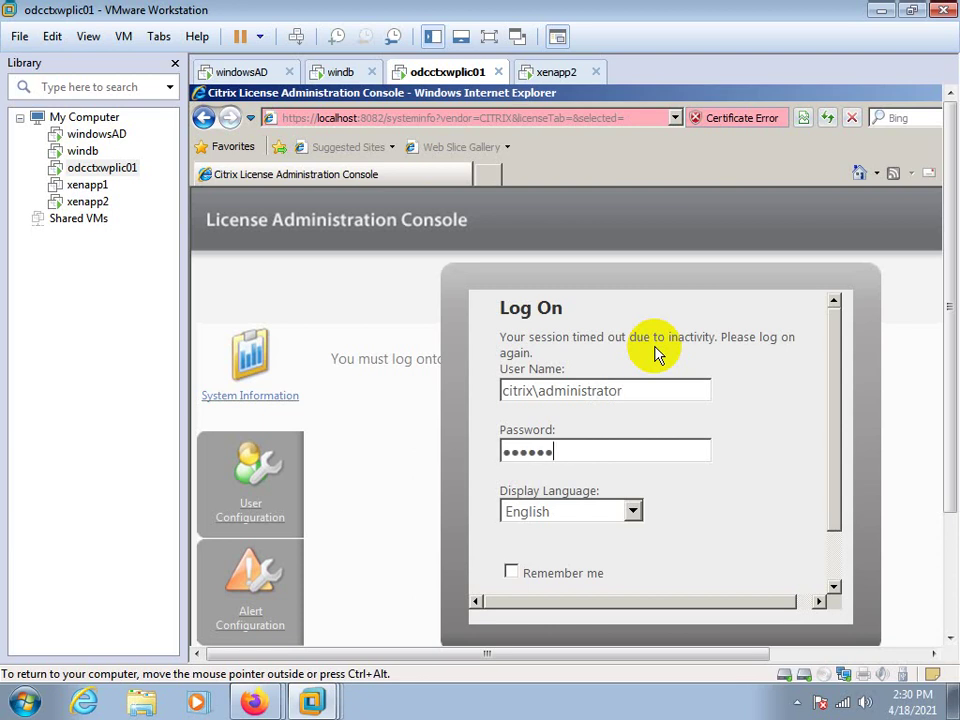
key("Return")
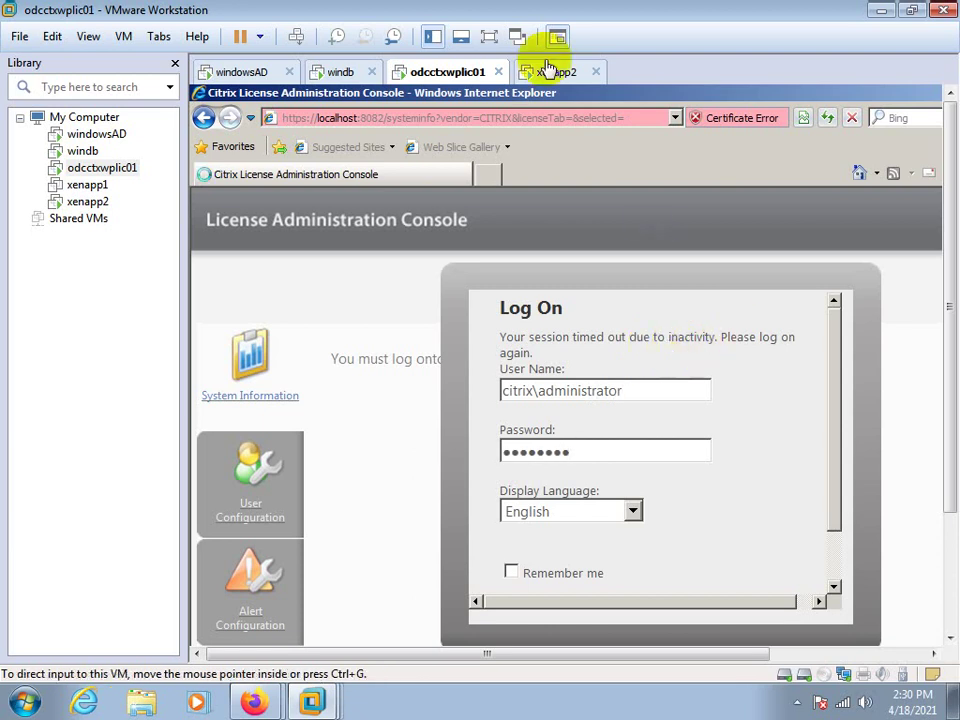
left_click(490, 37)
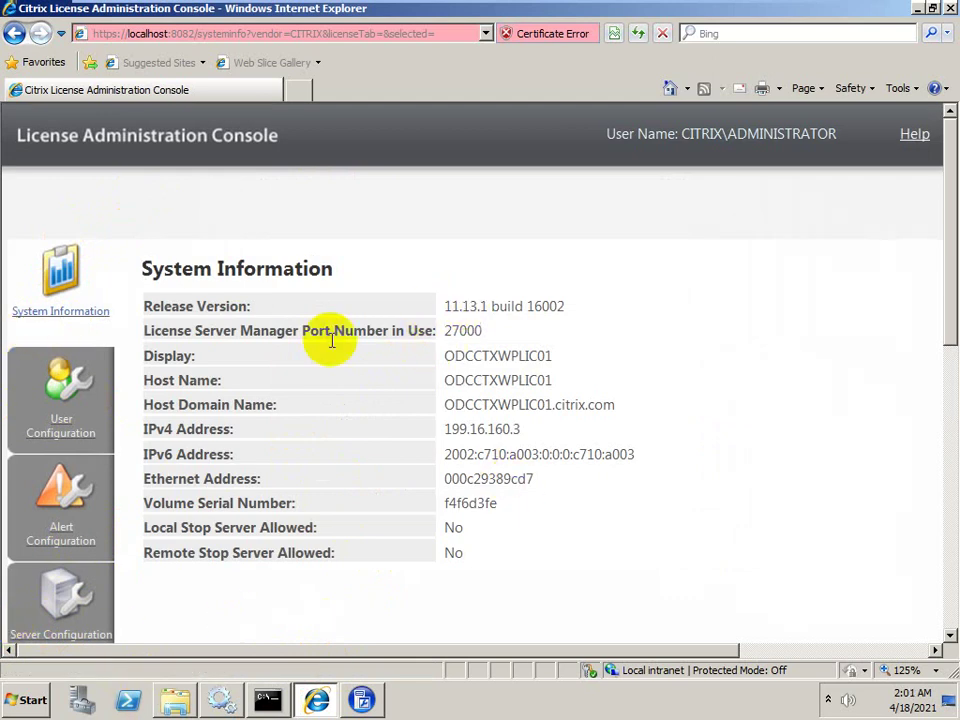
Examine the license server's release version, manager port number and display name in the system information
left_click_drag(145, 306, 563, 306)
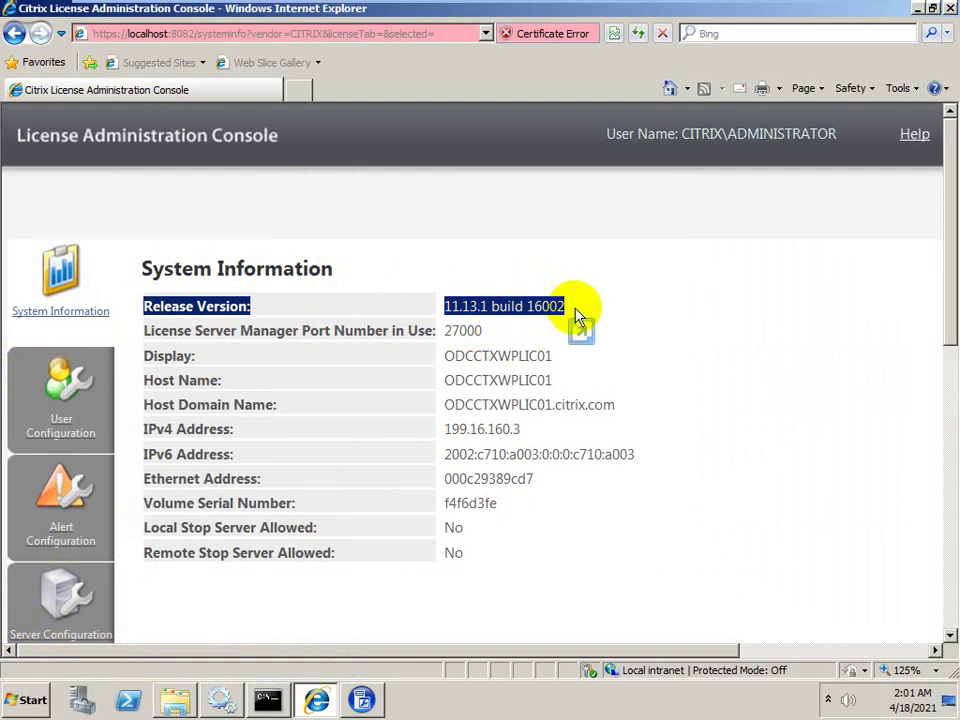
left_click_drag(148, 333, 450, 330)
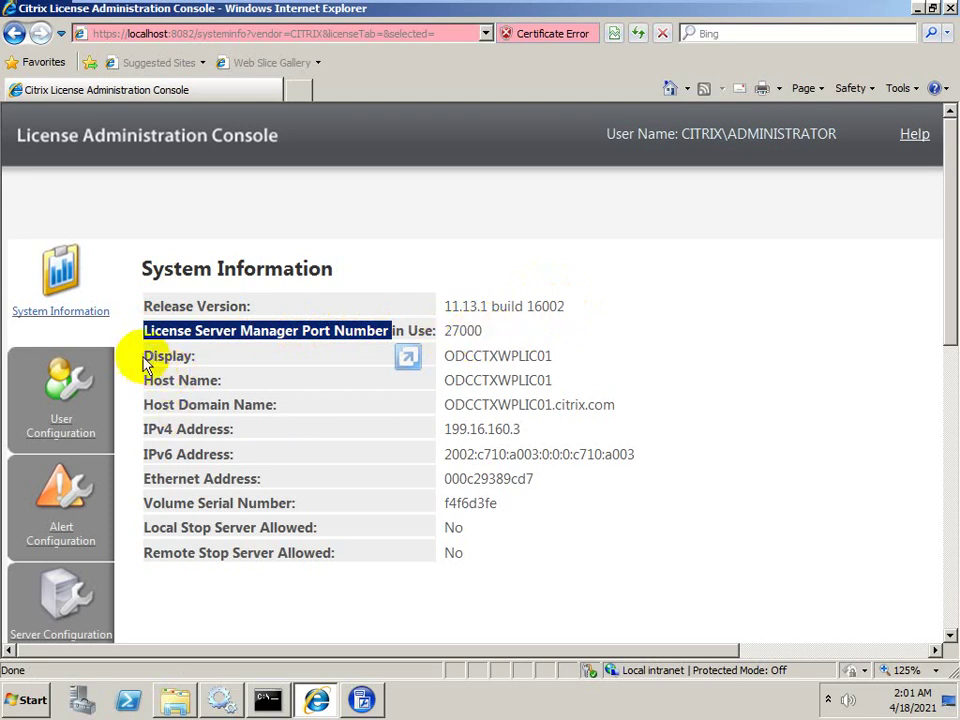
left_click_drag(145, 305, 443, 363)
left_click(565, 370)
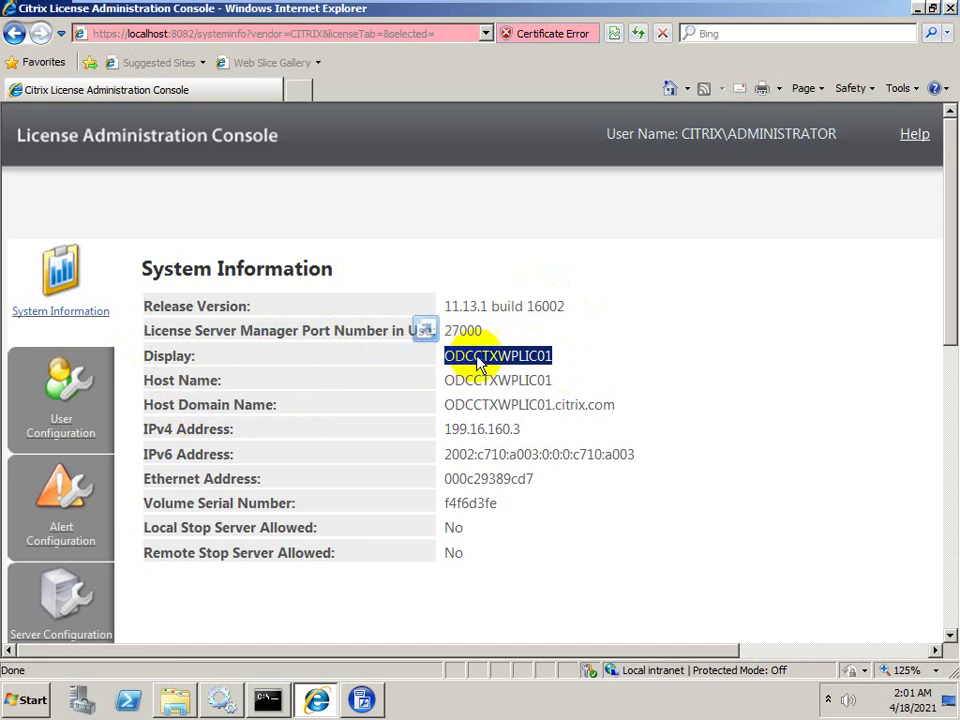
Bring up the open Windows Explorer window and browse to the root of Local Disk (C:)
left_click(170, 702)
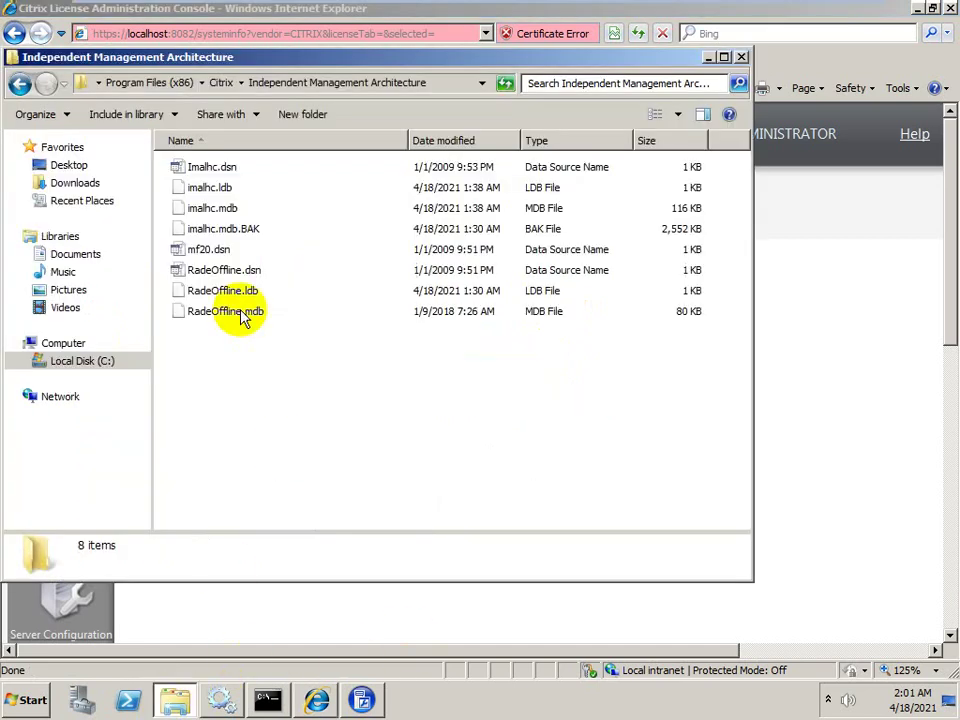
left_click(22, 86)
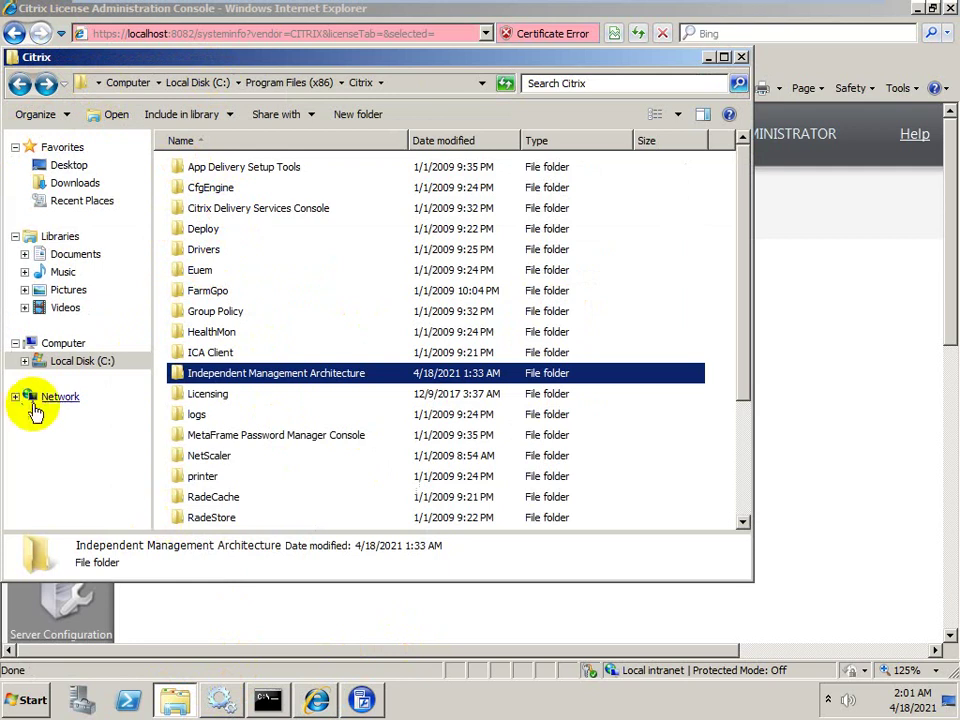
left_click(80, 362)
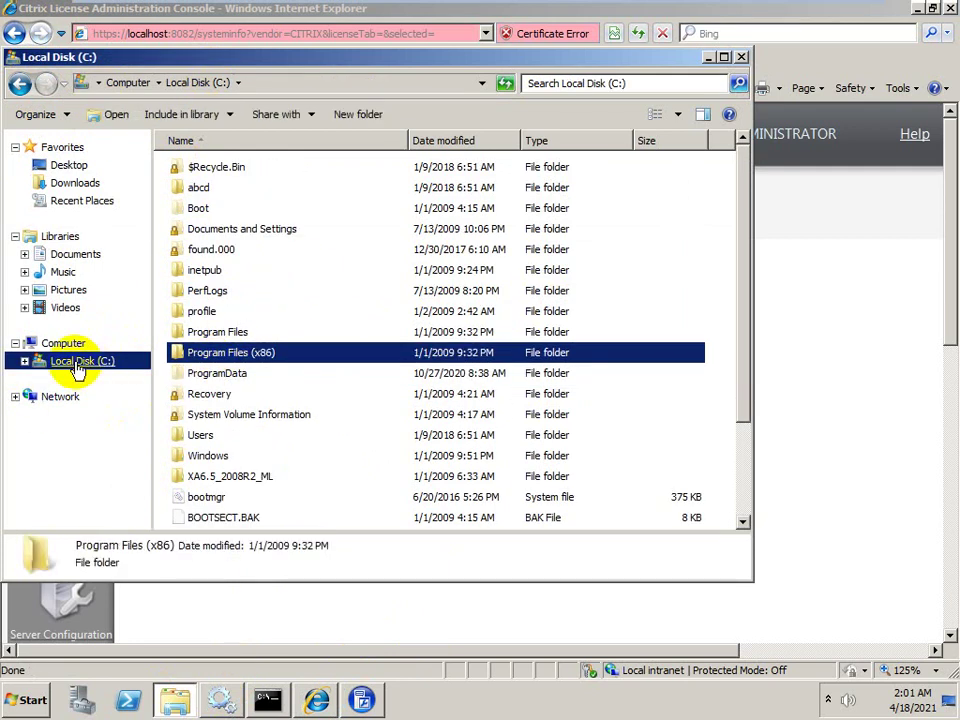
Browse to Program Files (x86)\Citrix\Licensing\MyFiles, look over the license files and return to the Licensing folder
double_click(203, 356)
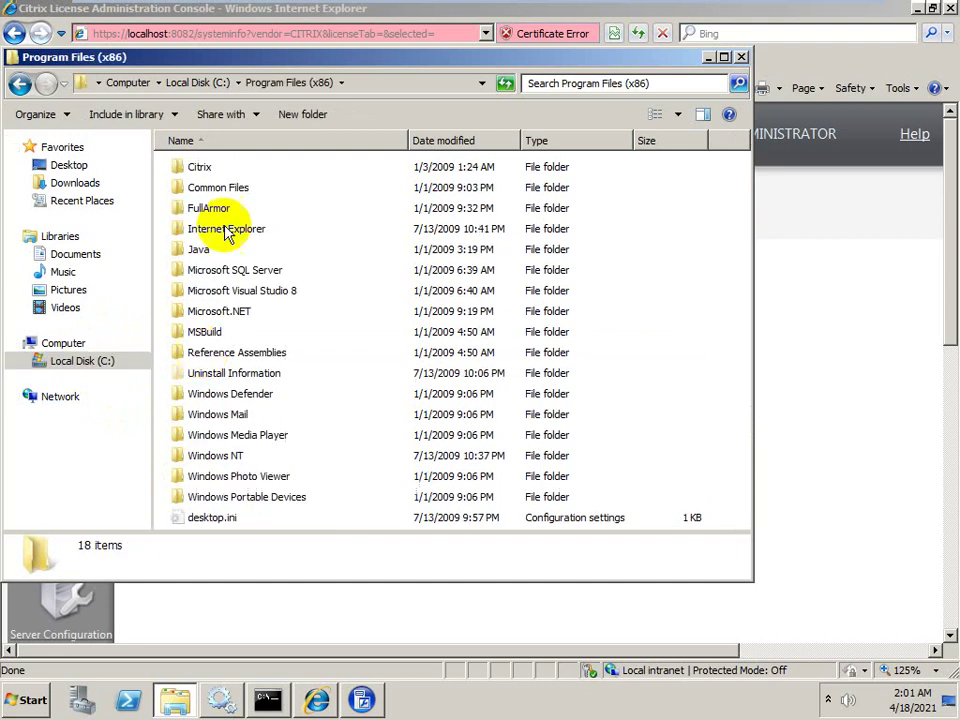
double_click(199, 167)
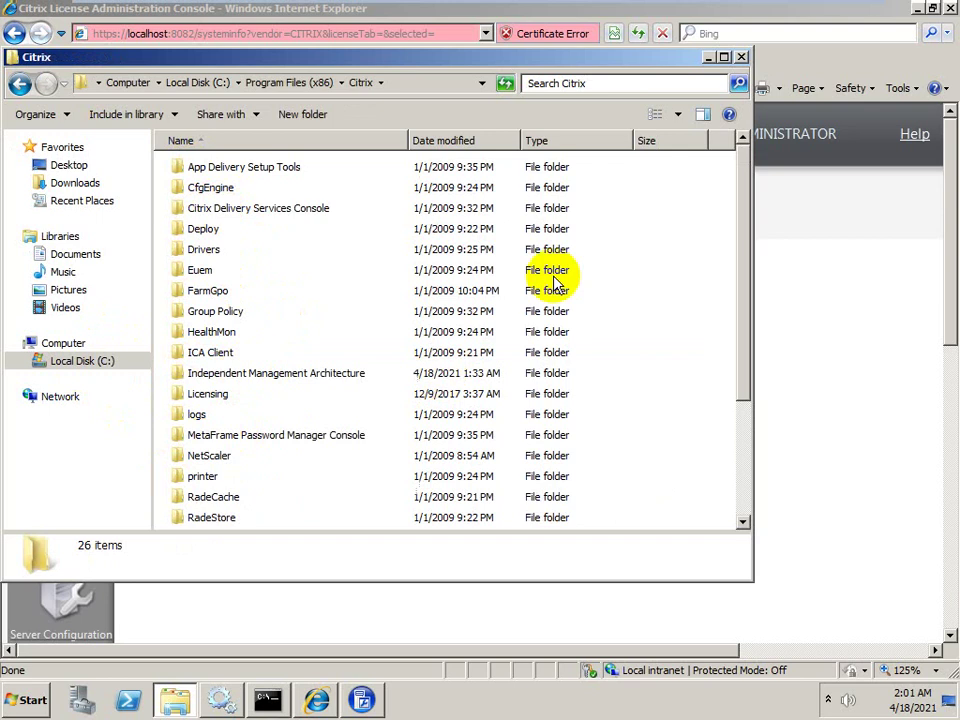
left_click_drag(740, 303, 750, 439)
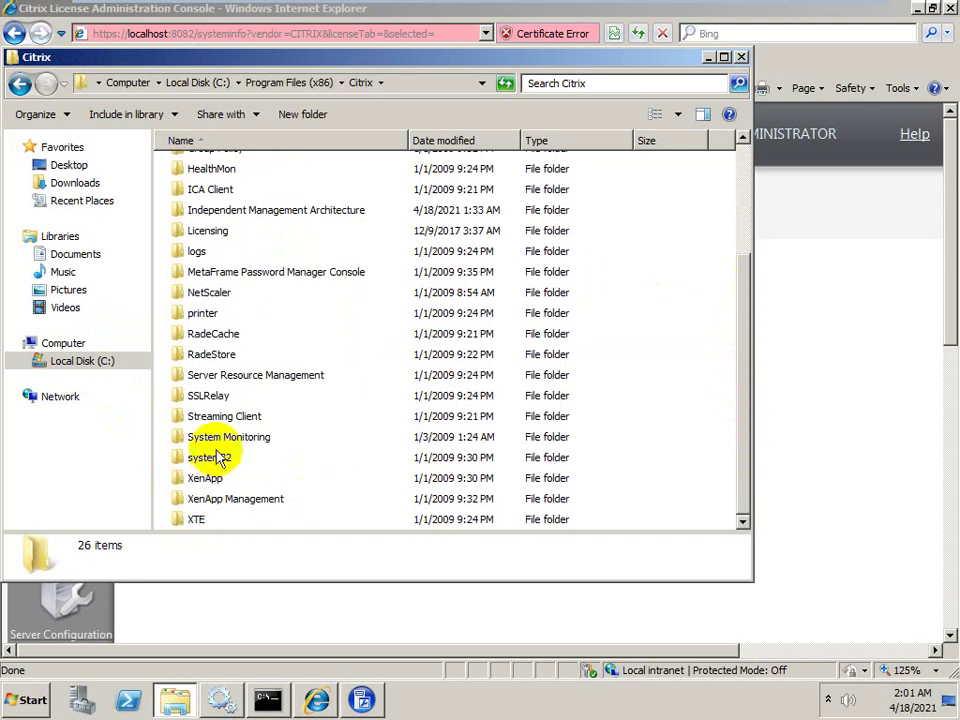
double_click(200, 234)
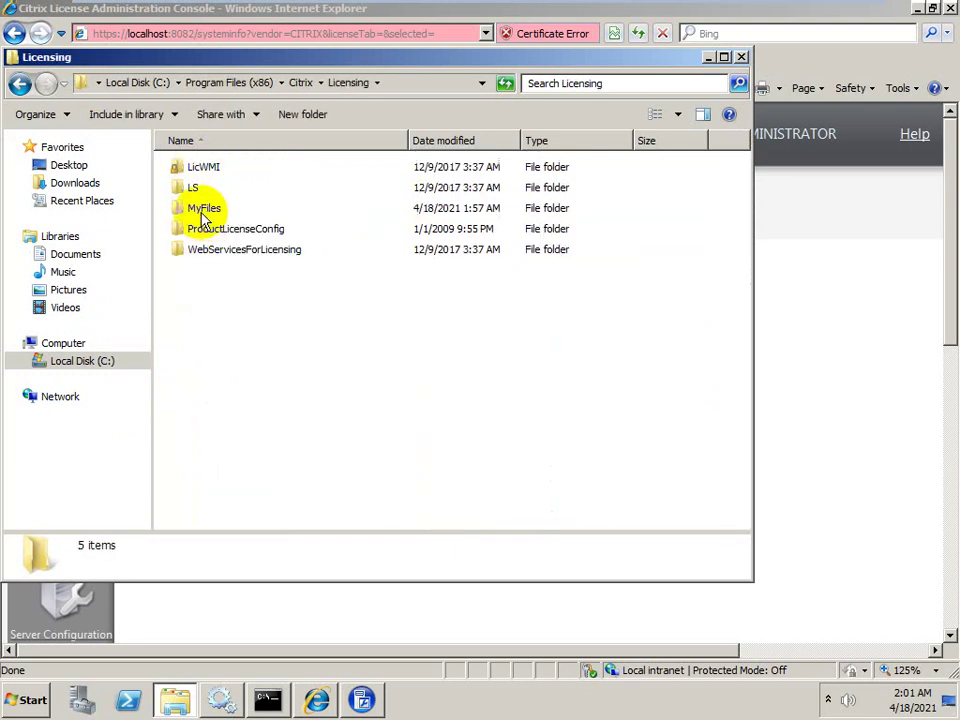
double_click(205, 208)
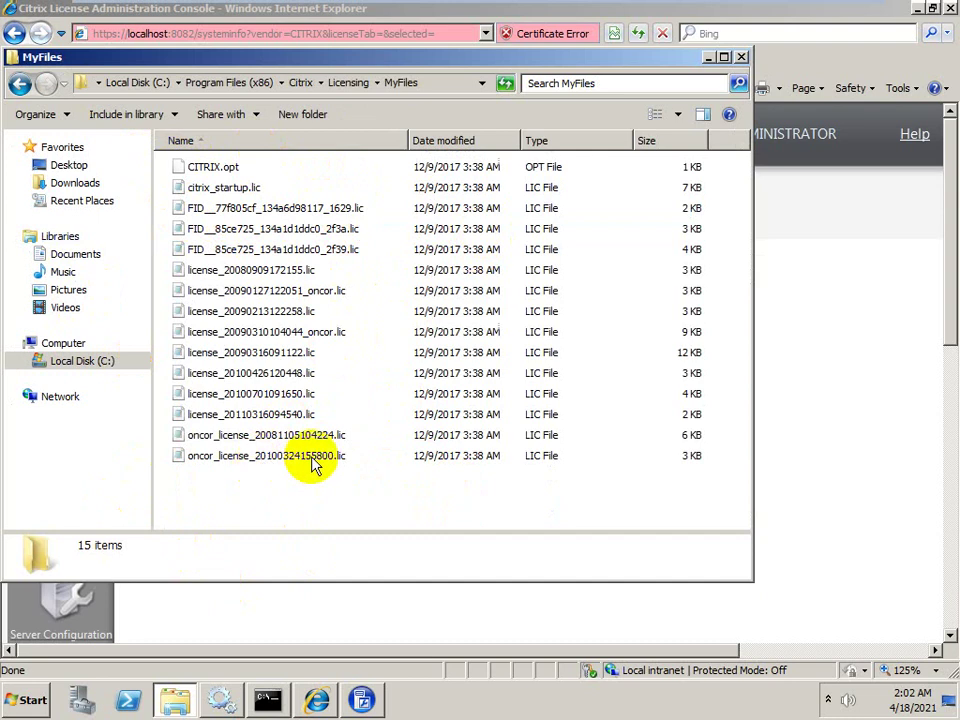
left_click(19, 86)
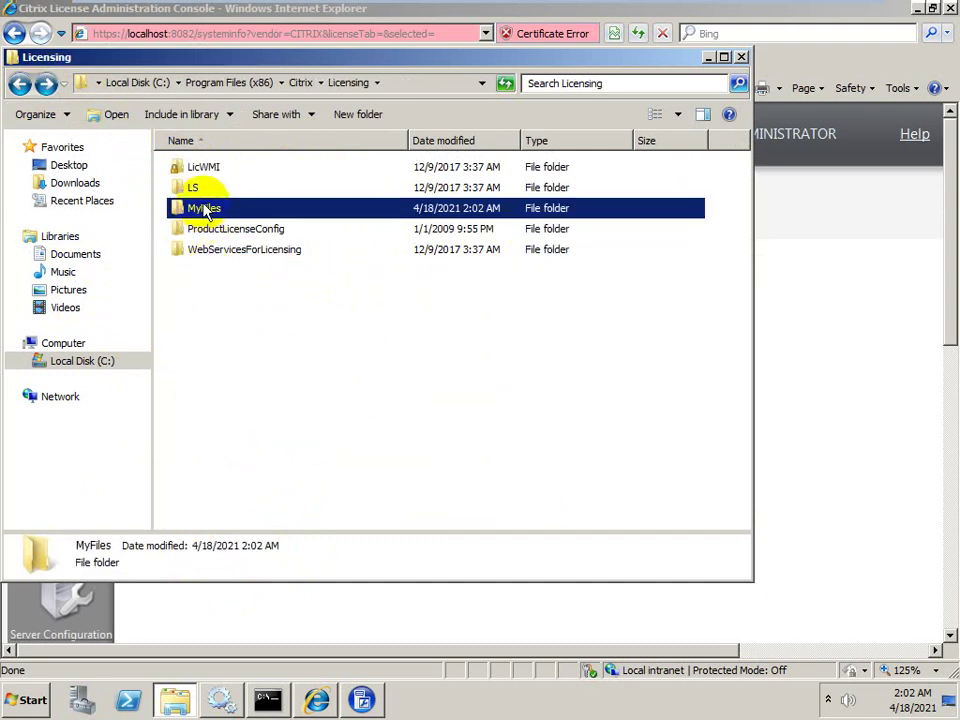
Minimize the License Administration Console browser and move the Services window aside, keeping the Licensing folder window in front
left_click(917, 12)
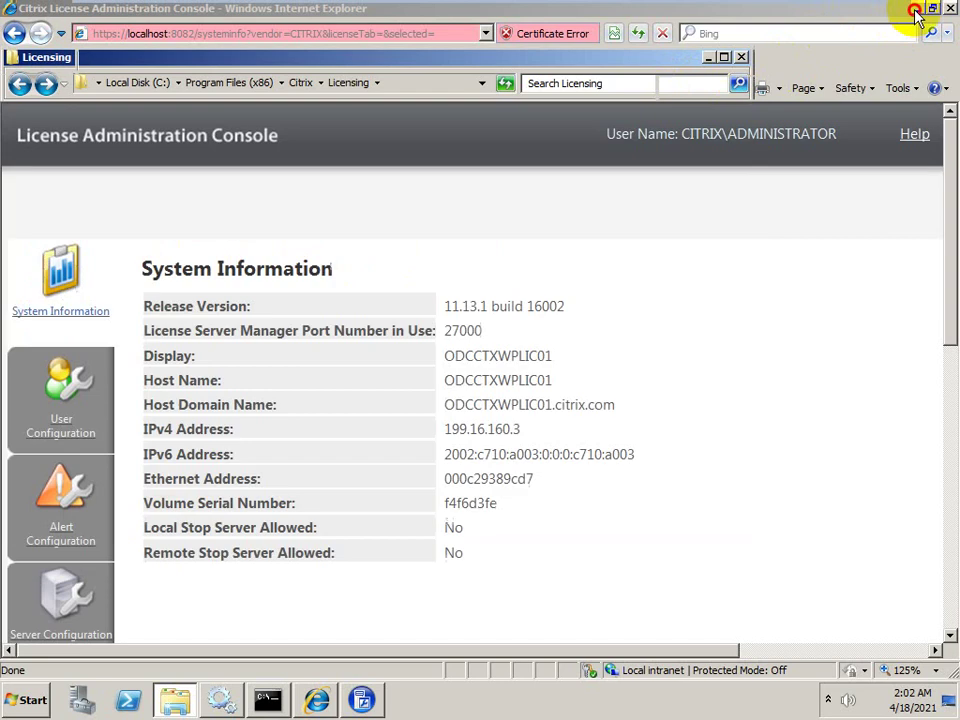
left_click(709, 58)
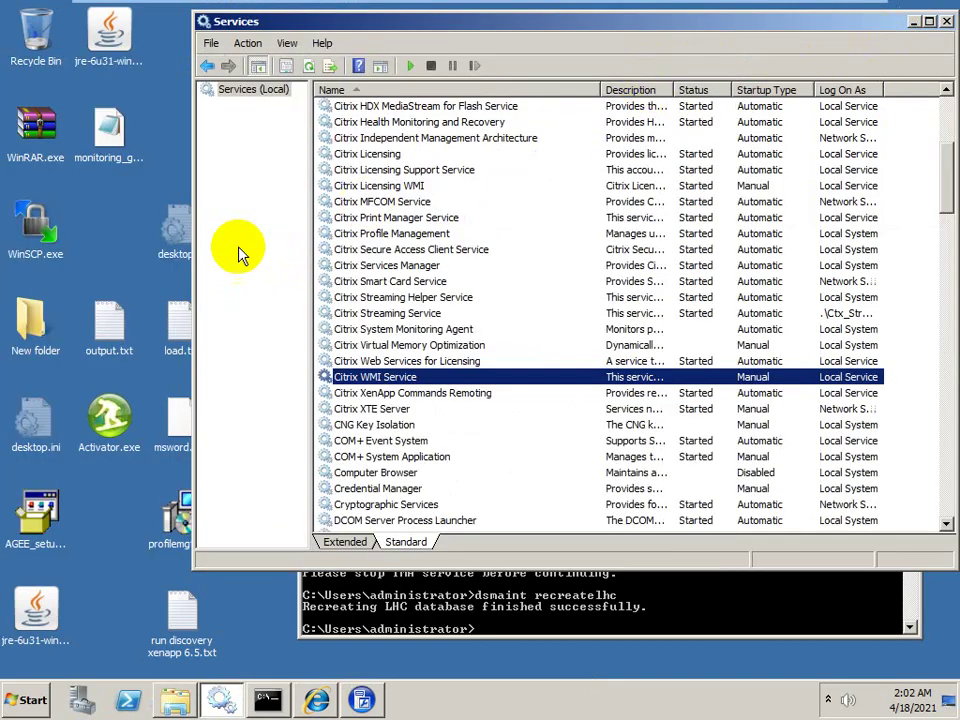
left_click_drag(343, 25, 455, 145)
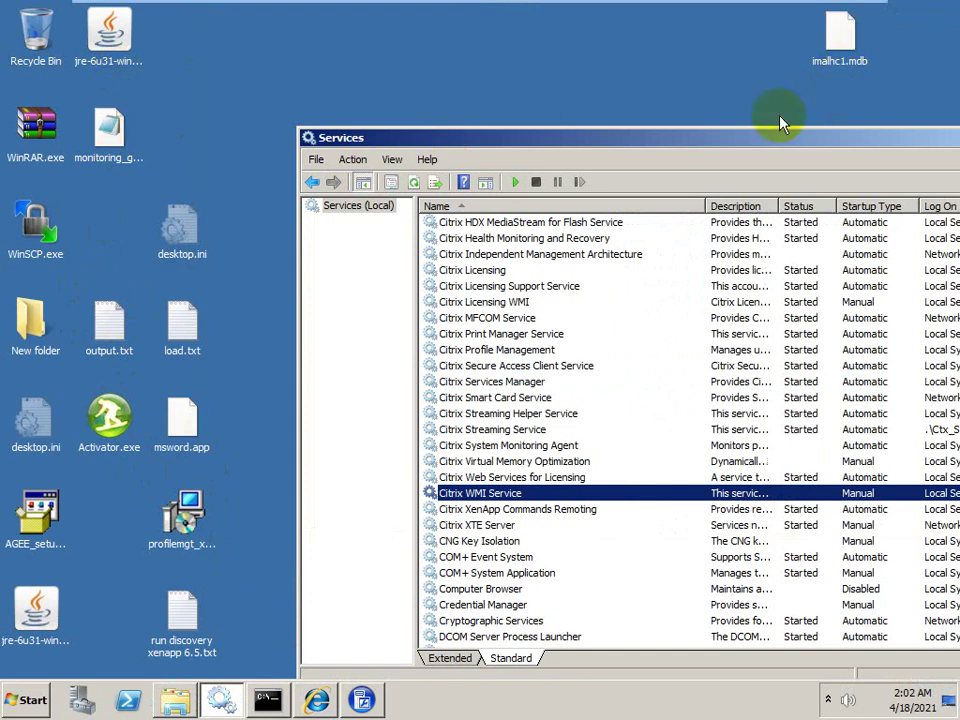
left_click(174, 700)
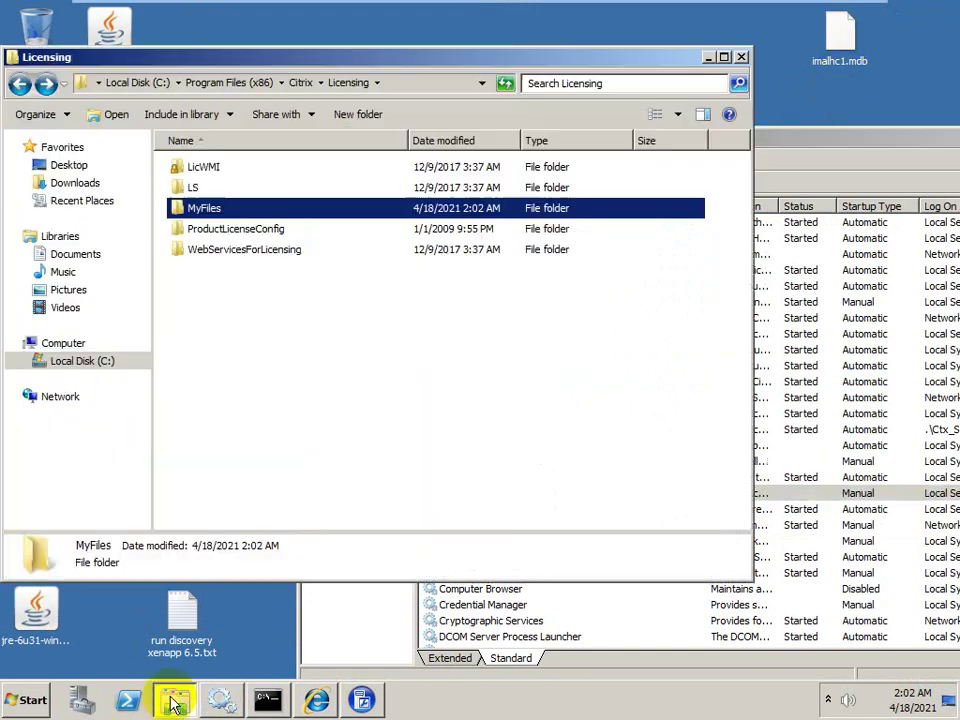
Open FID__77f805cf_134a6d98117_1629.lic from the MyFiles folder and highlight its HOSTNAME value
double_click(206, 210)
left_click(206, 210)
right_click(207, 212)
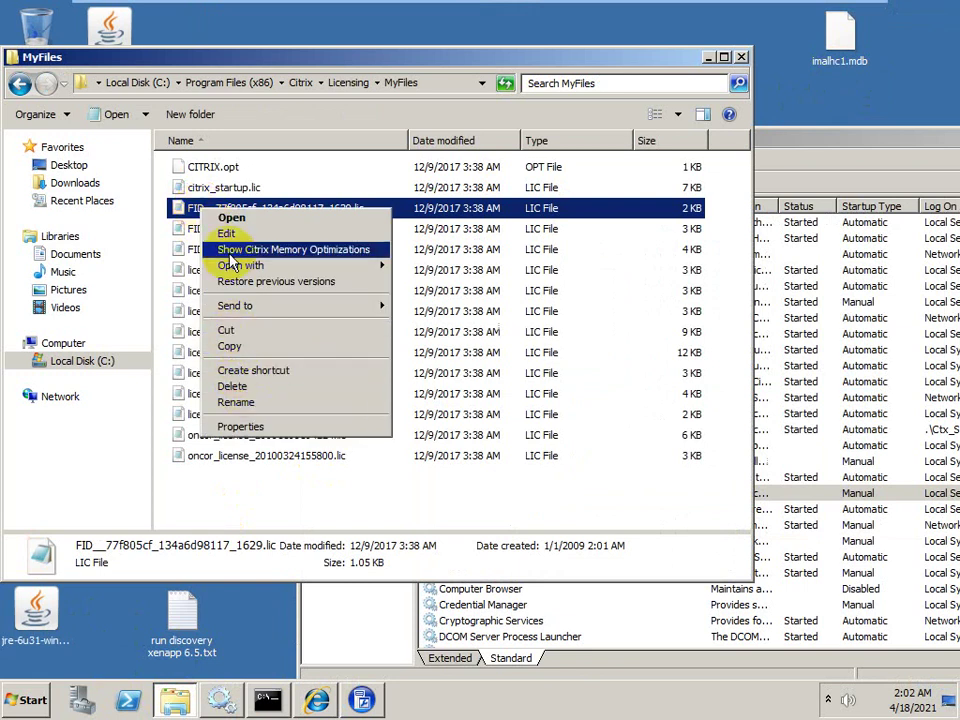
left_click(226, 217)
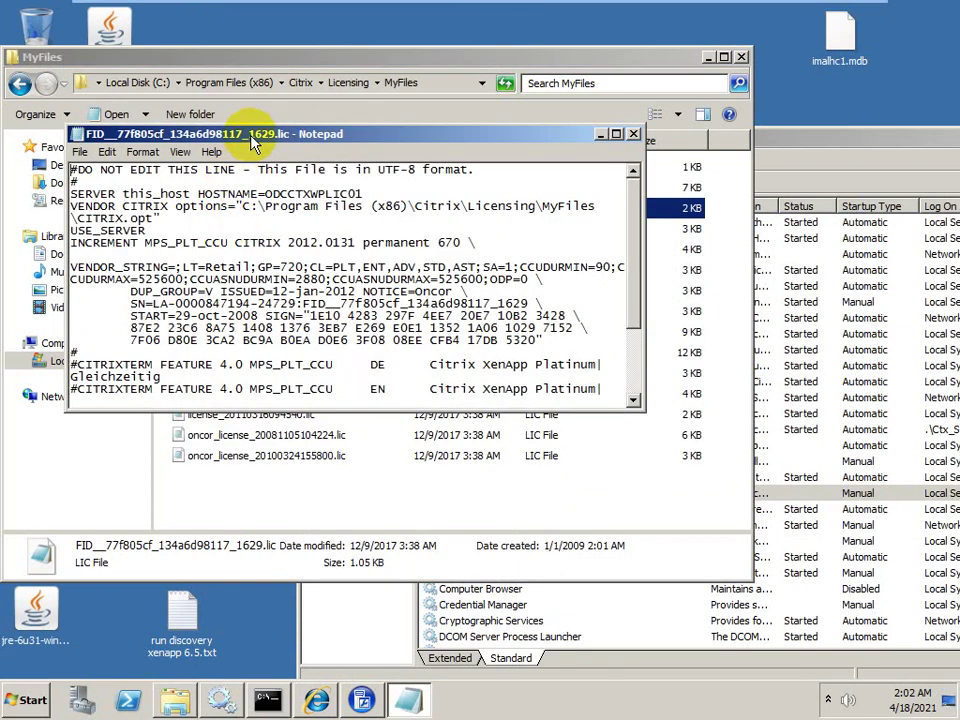
left_click_drag(253, 140, 259, 257)
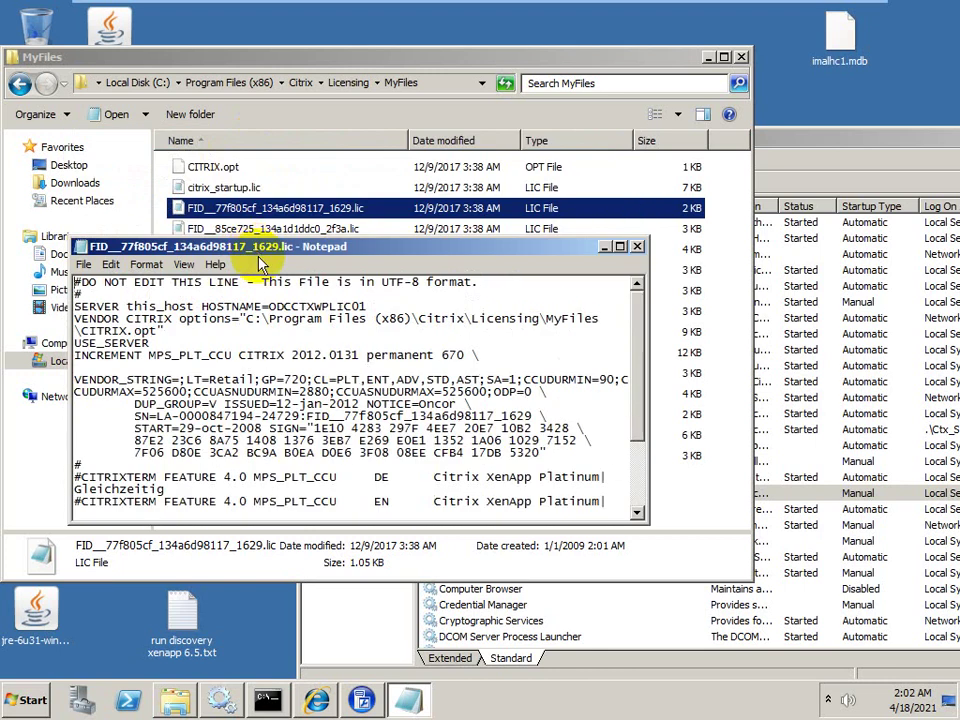
double_click(268, 305)
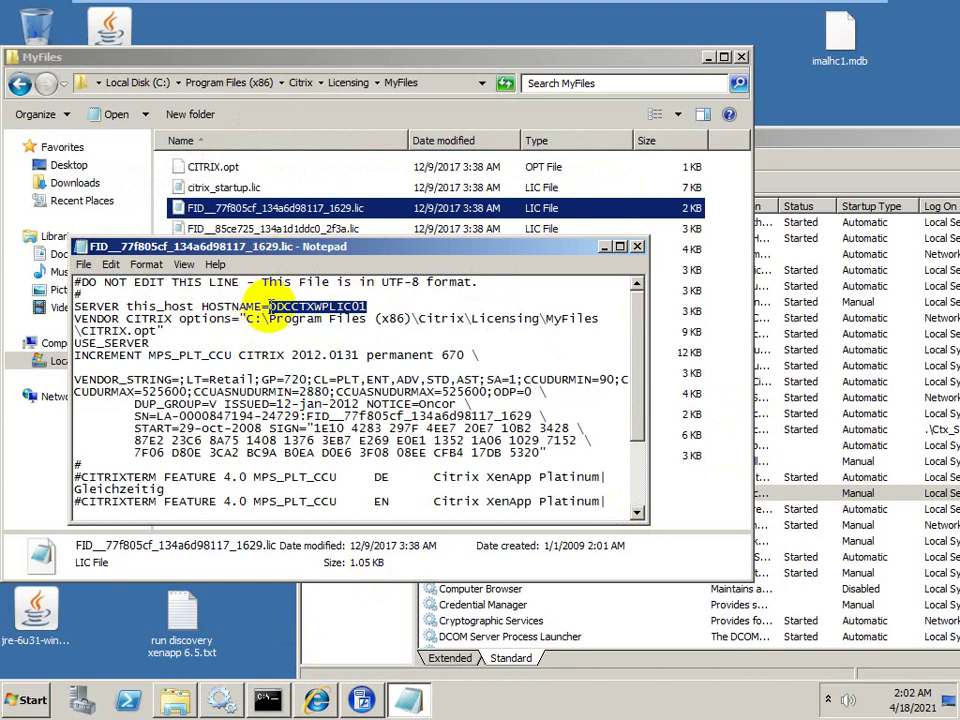
Show the computer's system properties and check its computer name and domain
left_click(28, 700)
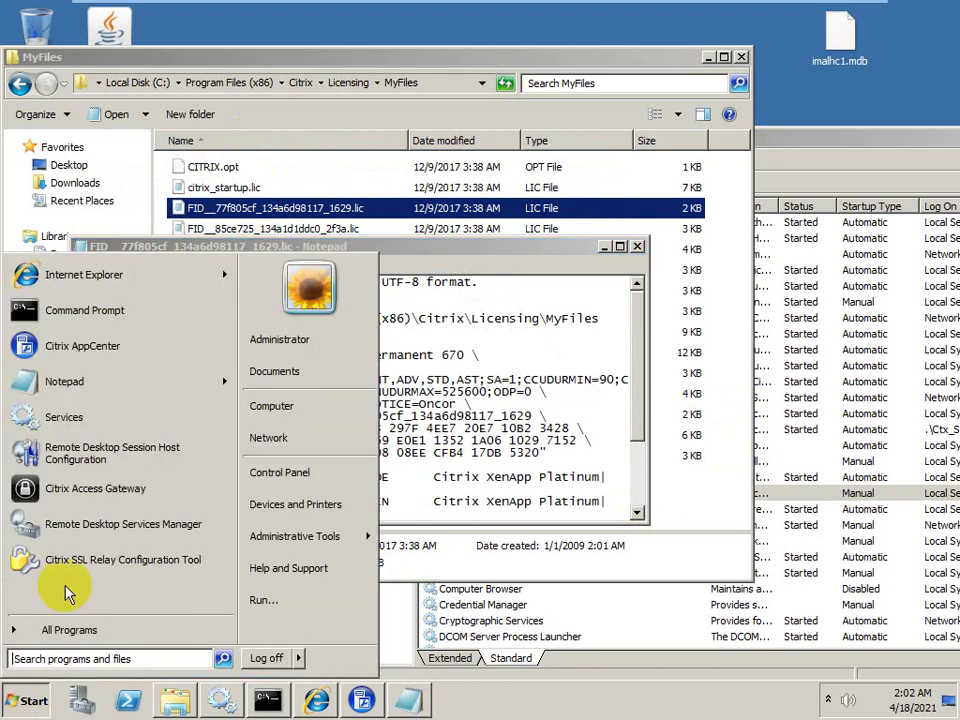
right_click(270, 408)
left_click(304, 540)
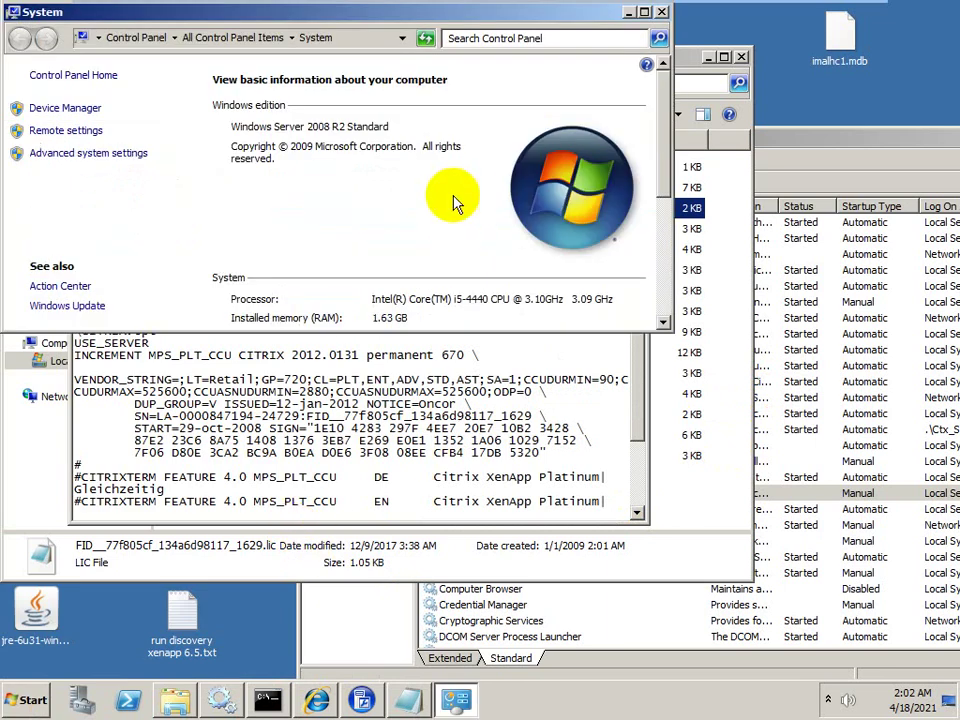
left_click(645, 12)
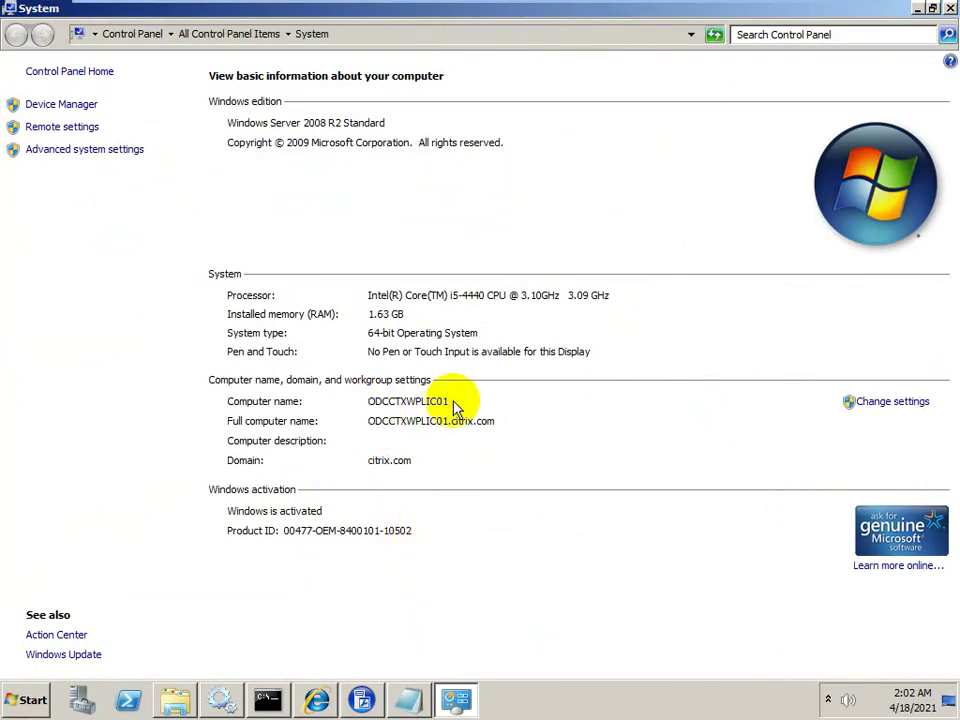
double_click(400, 12)
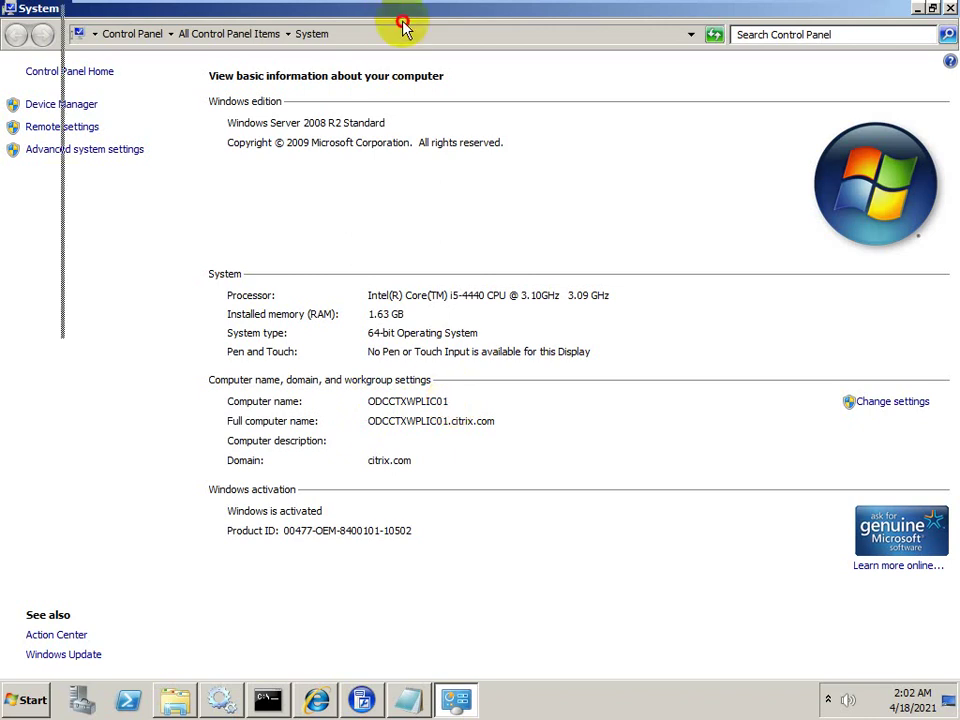
Compare the HOSTNAME in the open license file with the full computer name in the system properties, and highlight it in the file
left_click(160, 440)
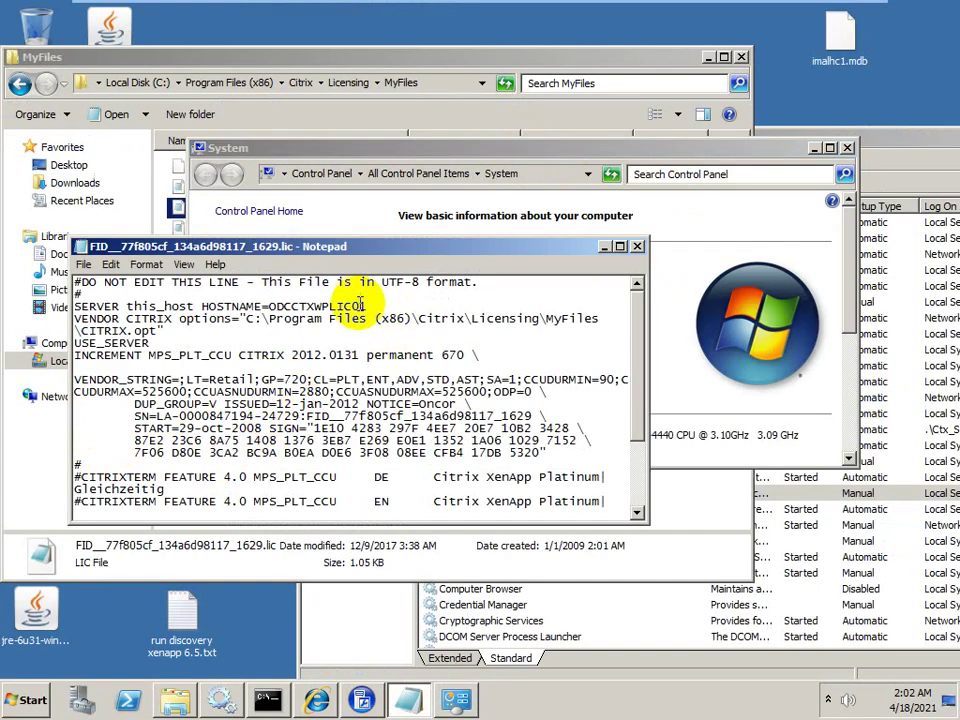
left_click(700, 300)
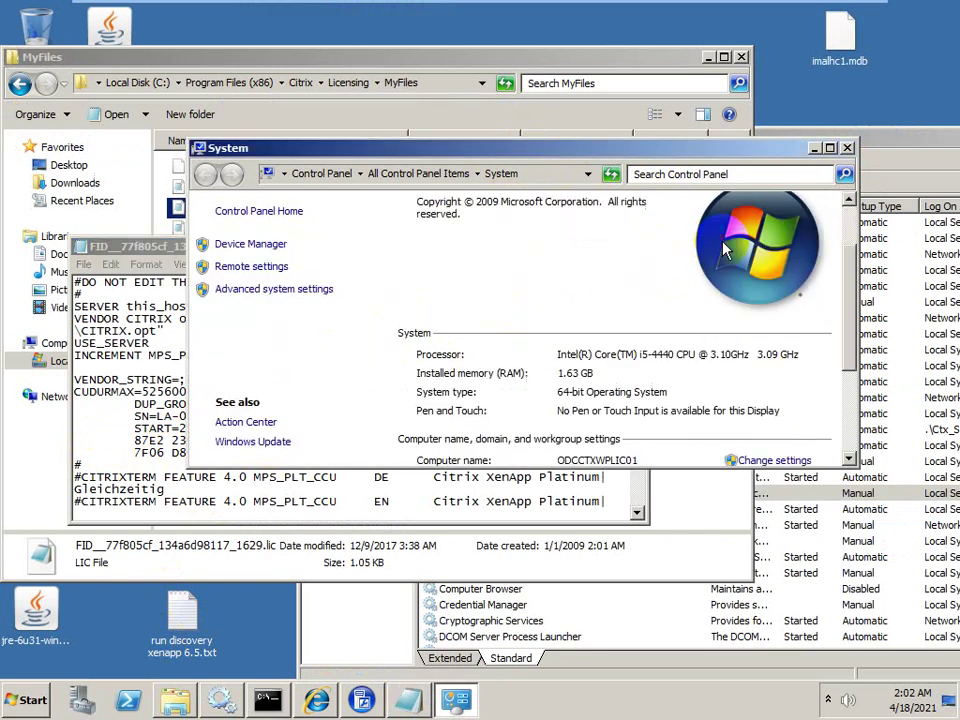
left_click(830, 150)
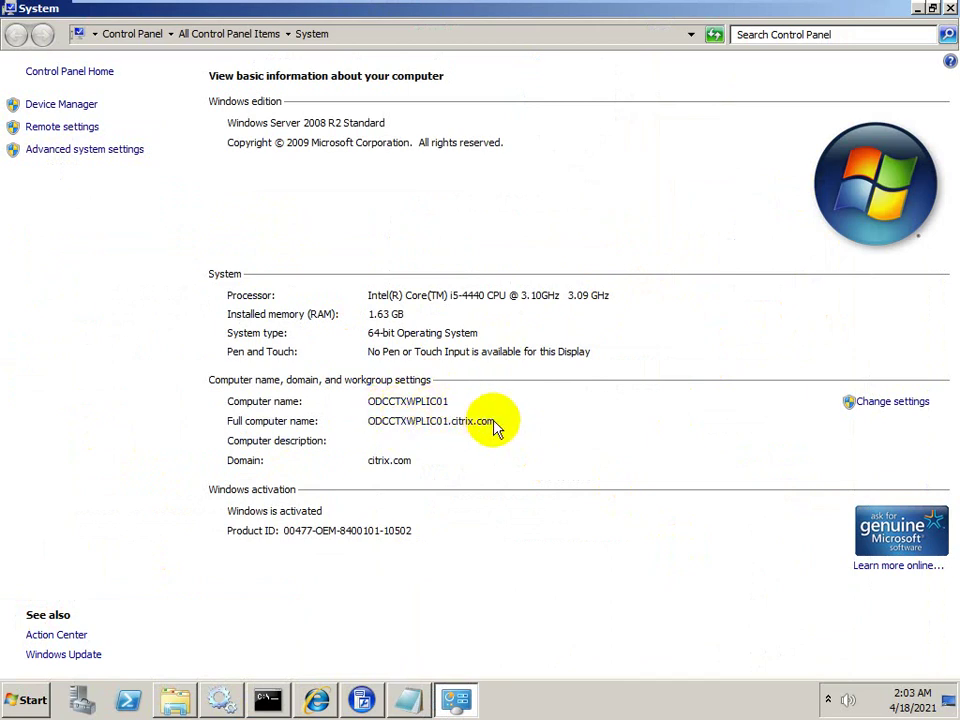
left_click(918, 8)
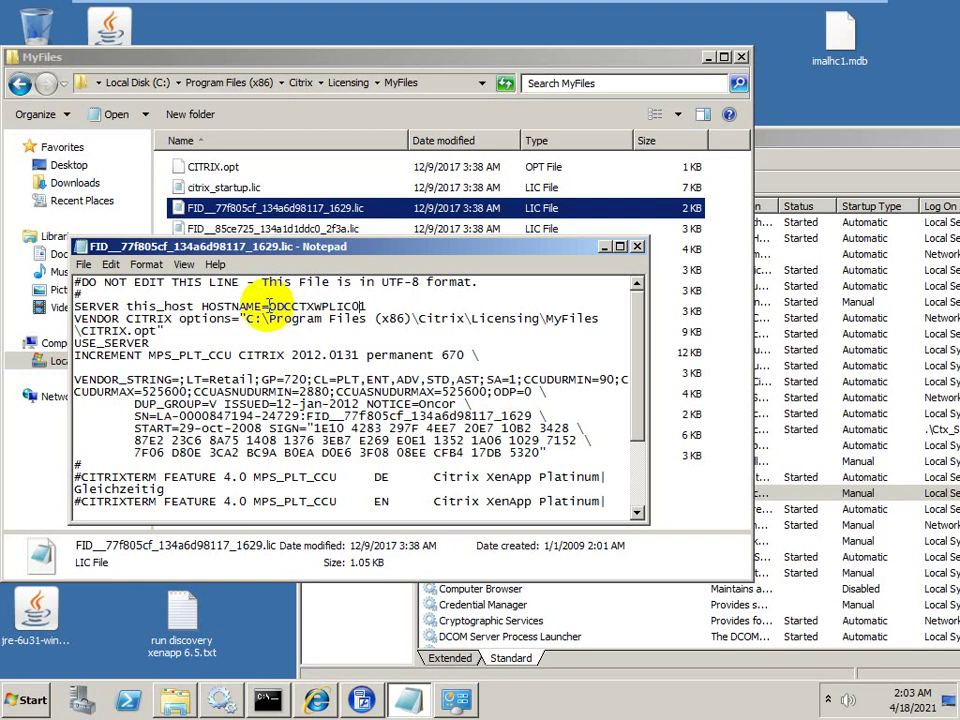
left_click_drag(268, 306, 367, 306)
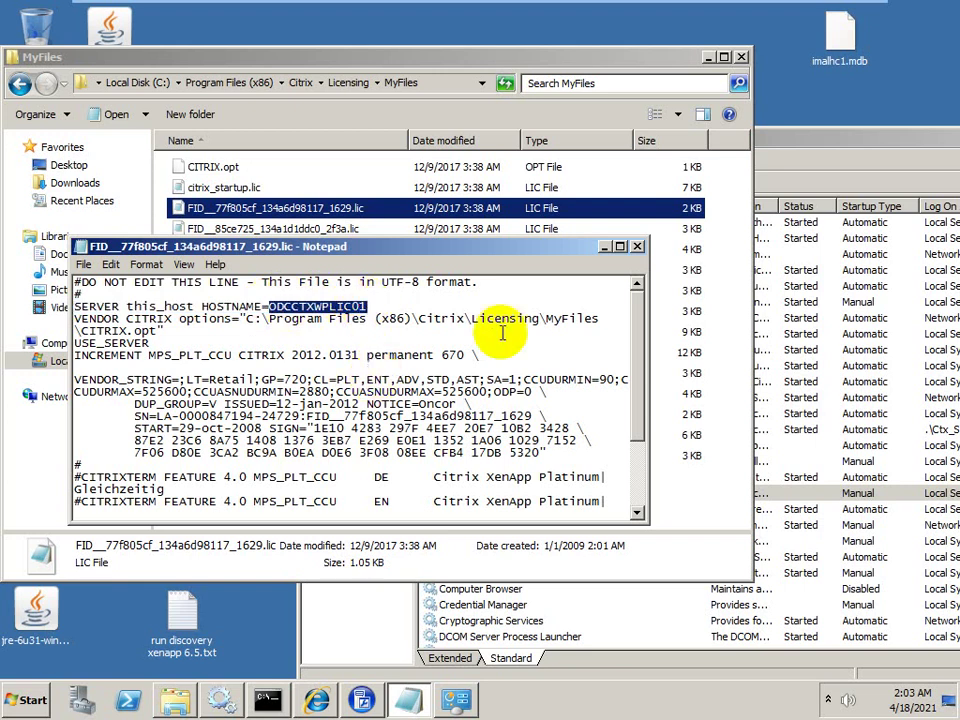
Open license_20100426120448.lic from the MyFiles folder, check the host name it contains and close the file
left_click(579, 62)
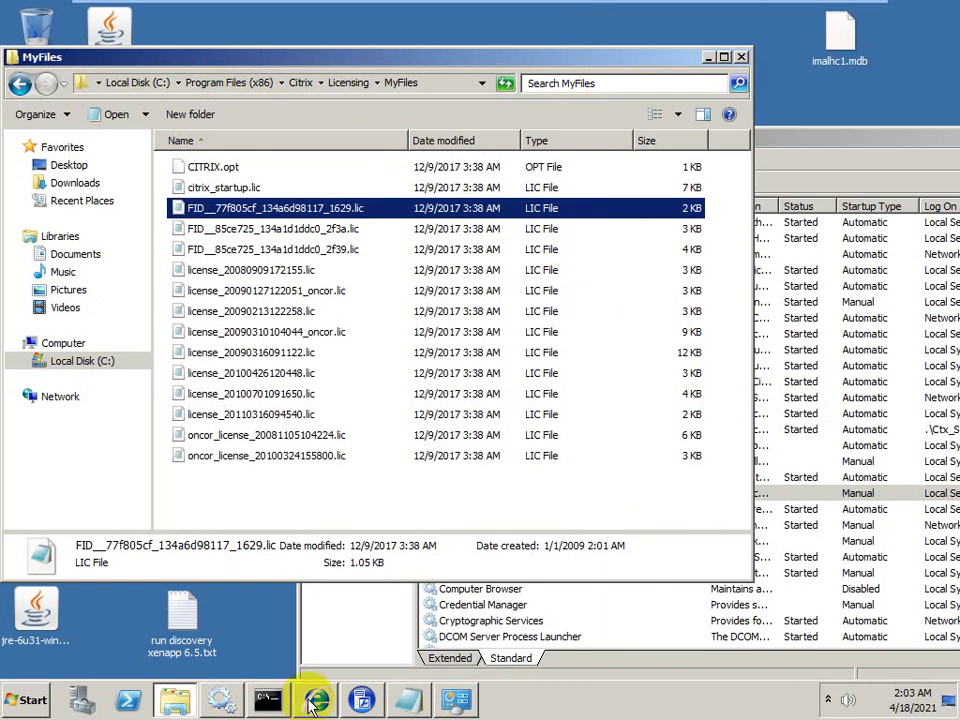
mouse_move(313, 704)
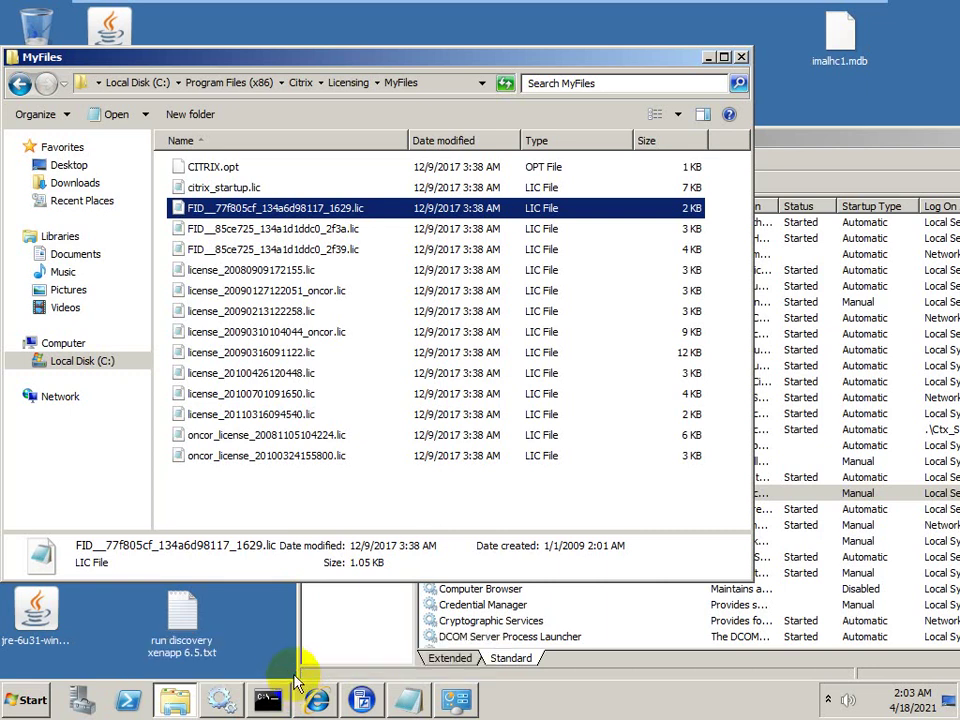
mouse_move(381, 690)
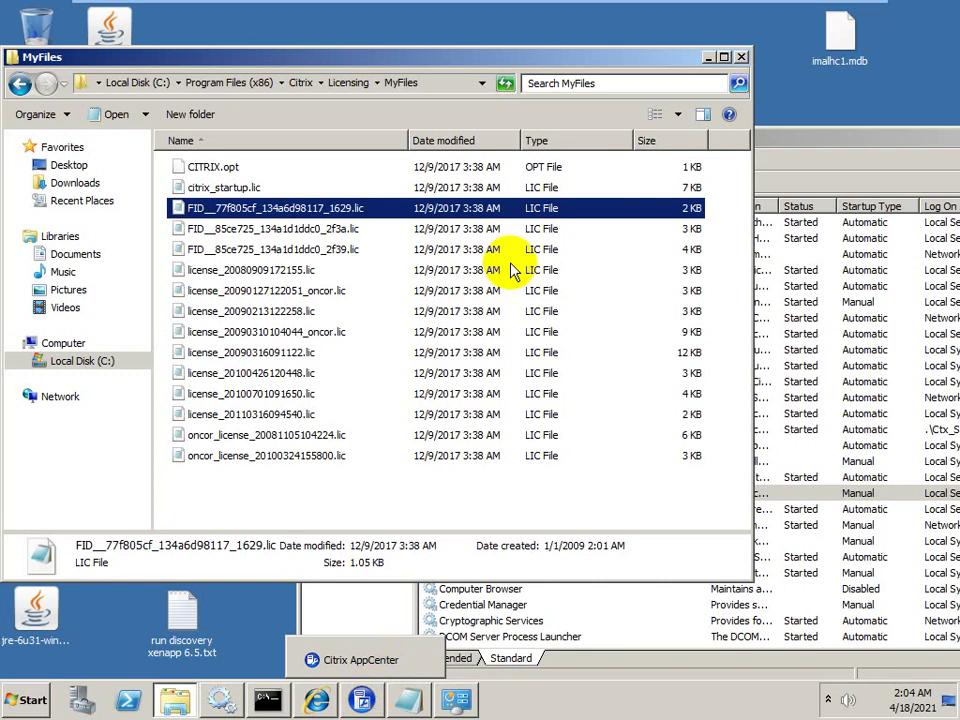
double_click(215, 373)
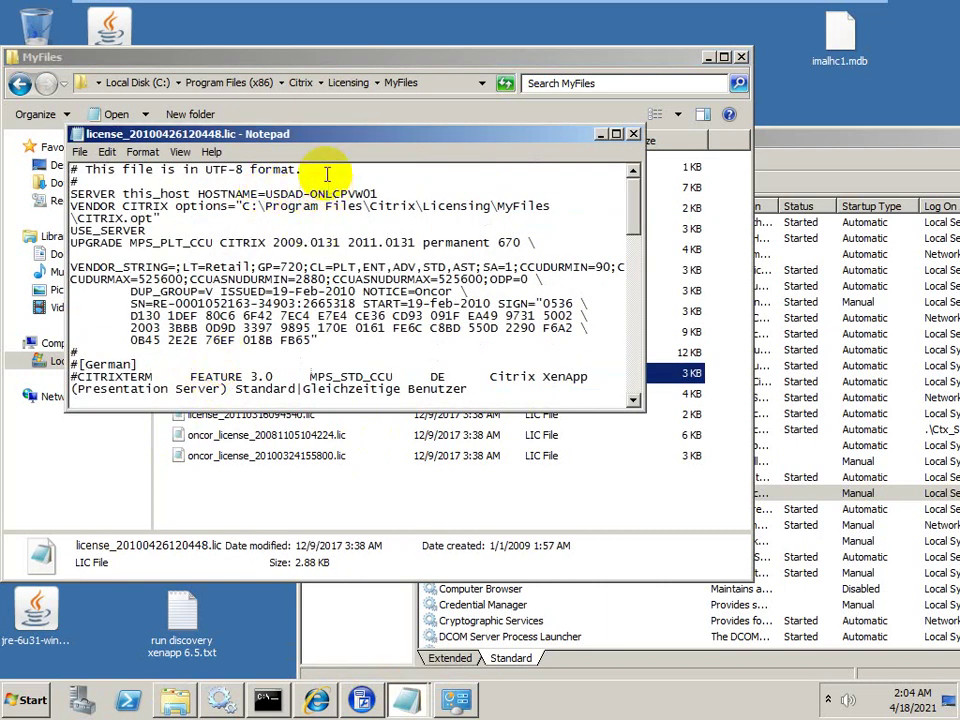
left_click_drag(428, 377, 430, 495)
left_click(634, 134)
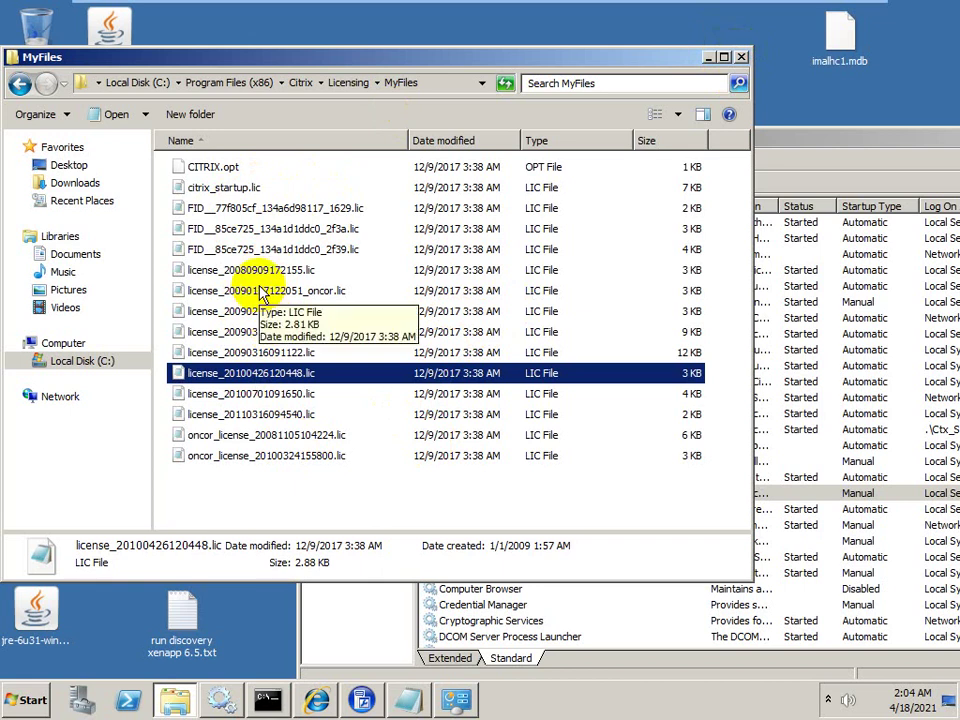
Close the remaining license file and check the status of the Citrix Licensing, Licensing Support Service and Licensing WMI services
left_click(704, 58)
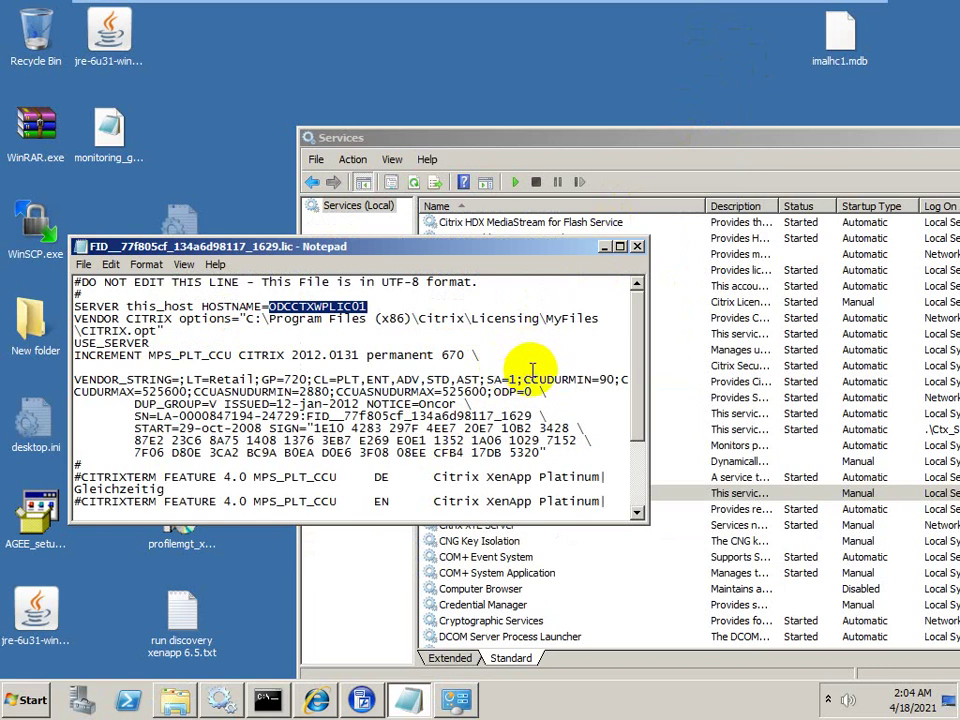
left_click(637, 246)
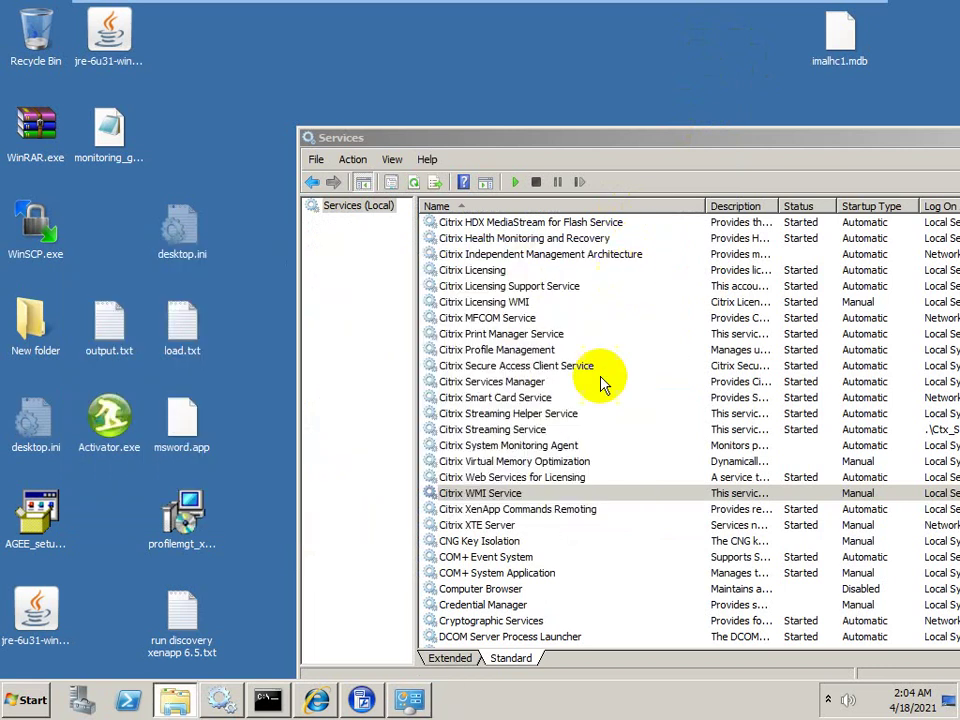
left_click(475, 290)
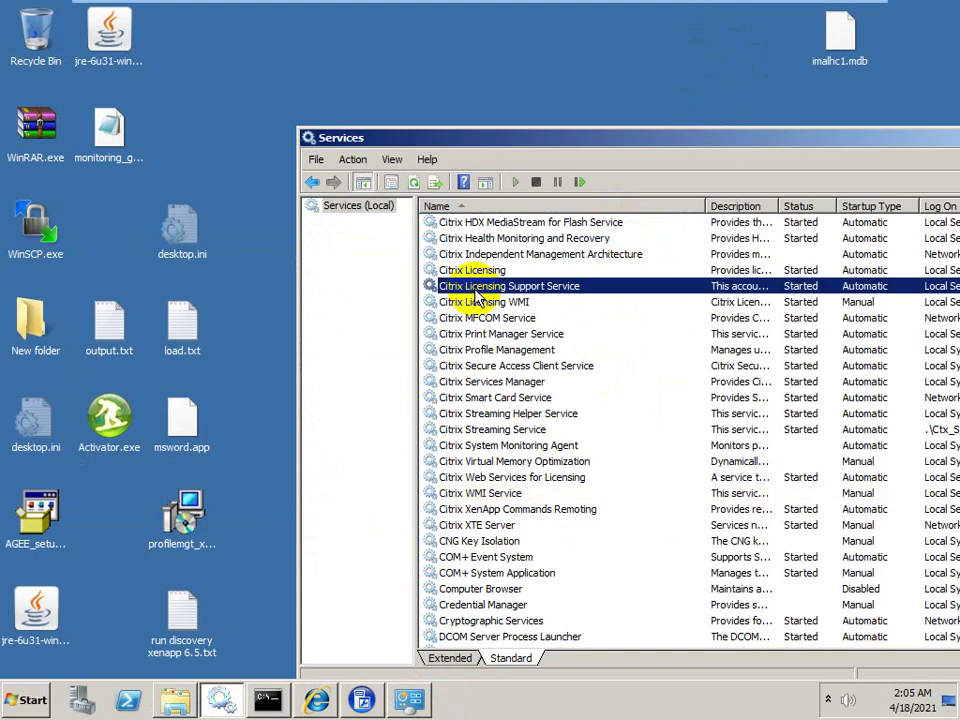
left_click(462, 269)
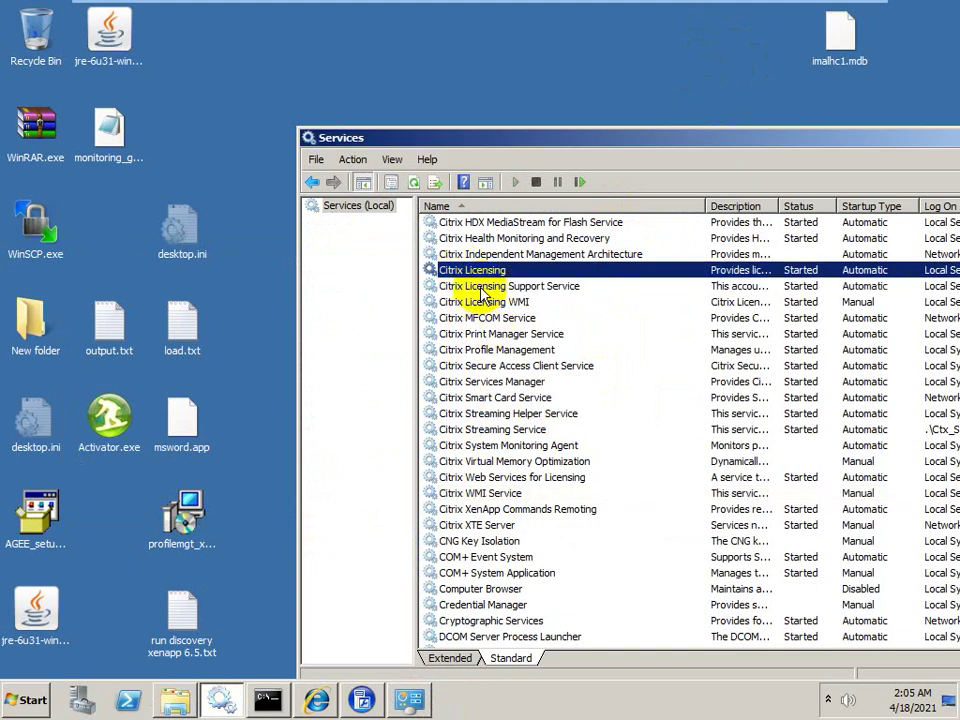
left_click(481, 288)
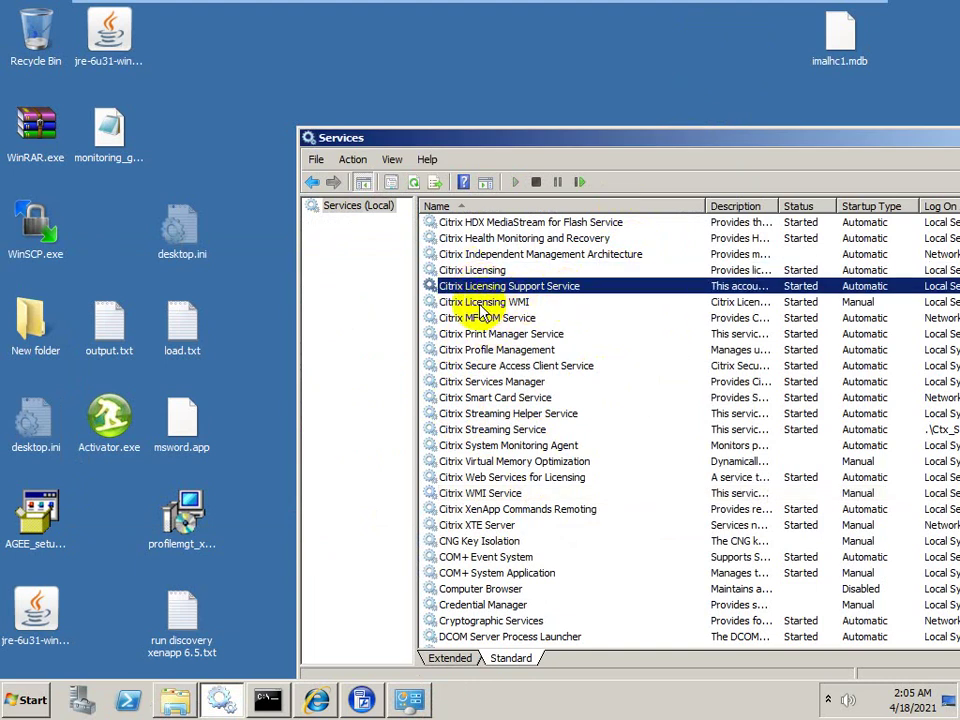
left_click(436, 301)
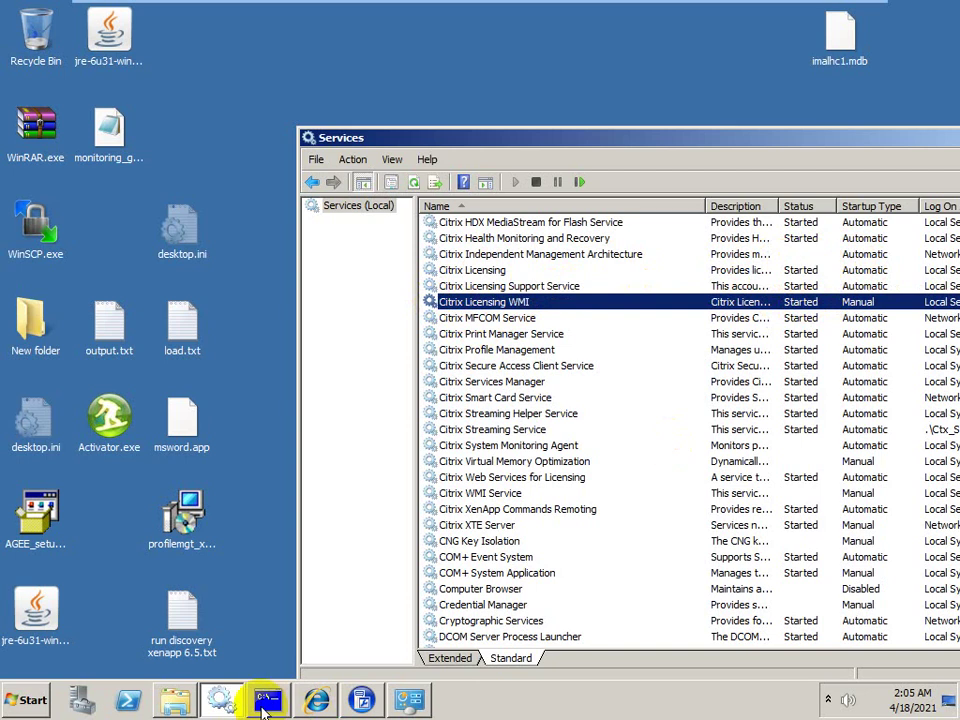
Switch to the License Administration Console and highlight the license server's IPv4 and IPv6 addresses in the system information
left_click(315, 699)
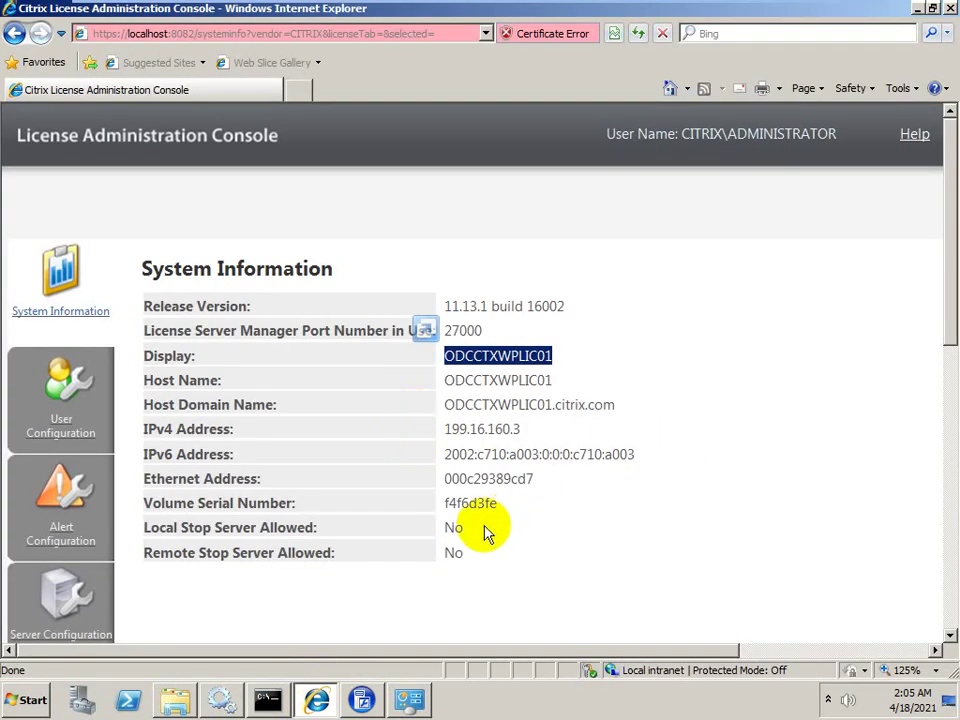
left_click_drag(145, 428, 531, 441)
left_click(531, 435)
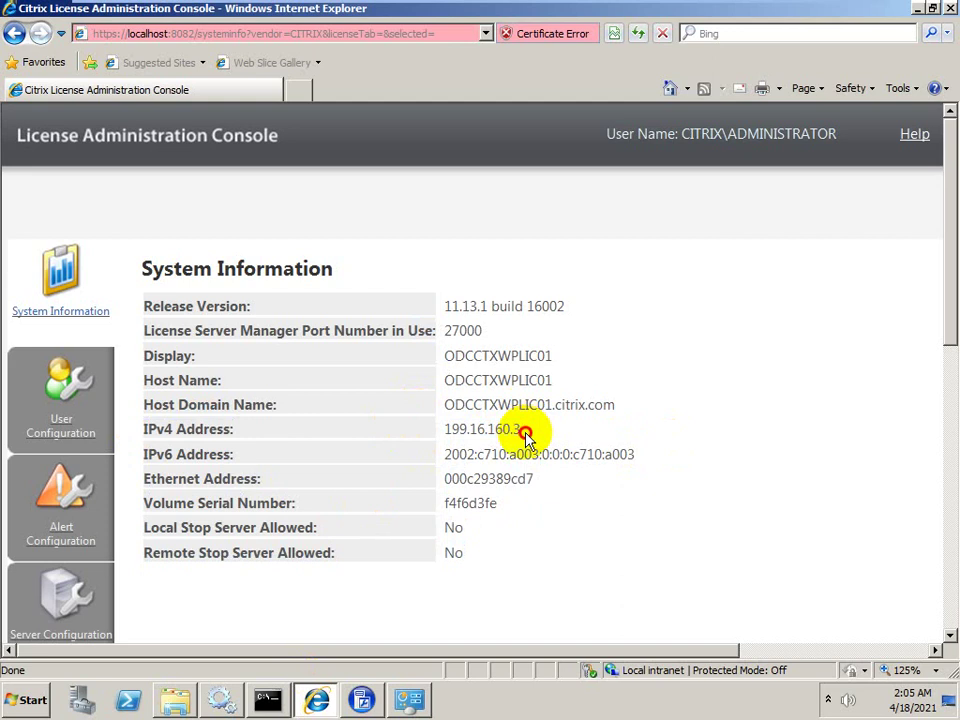
double_click(525, 435)
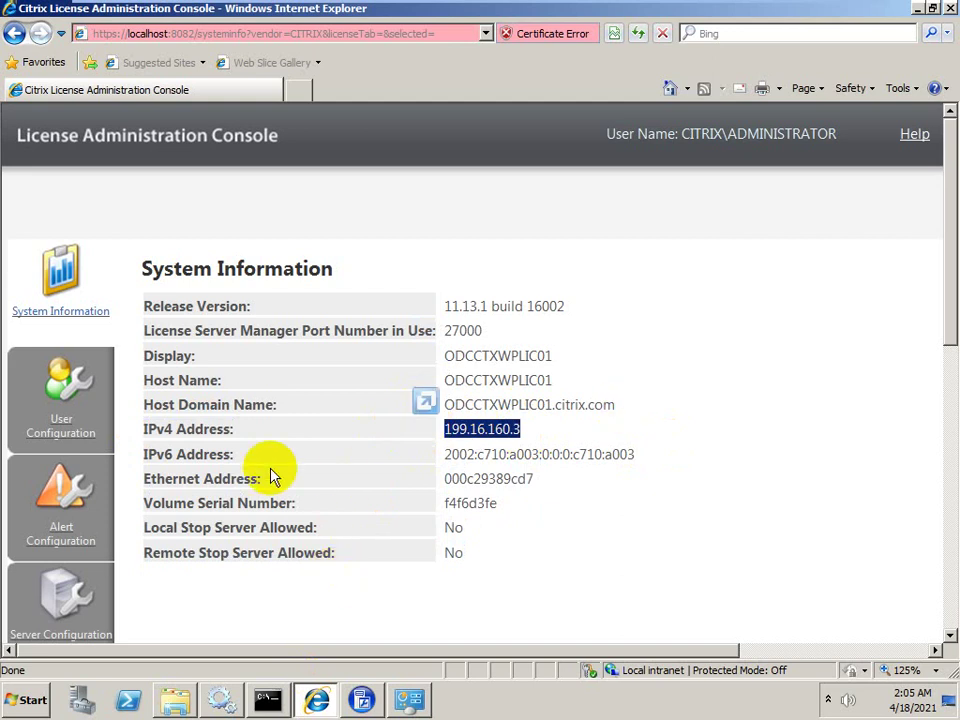
left_click_drag(612, 456, 405, 465)
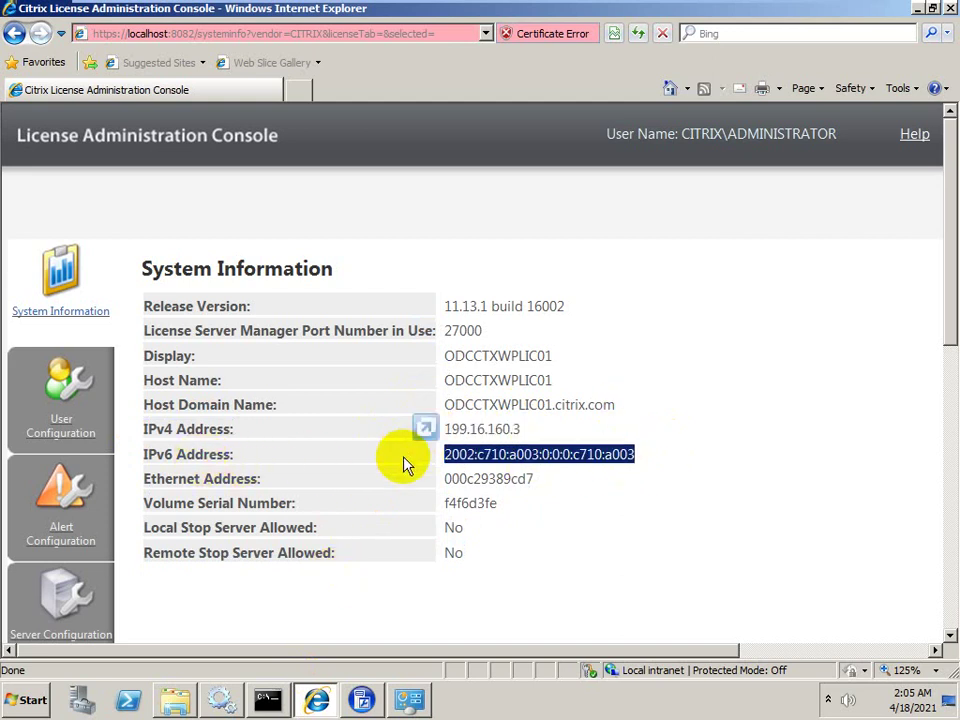
left_click(25, 700)
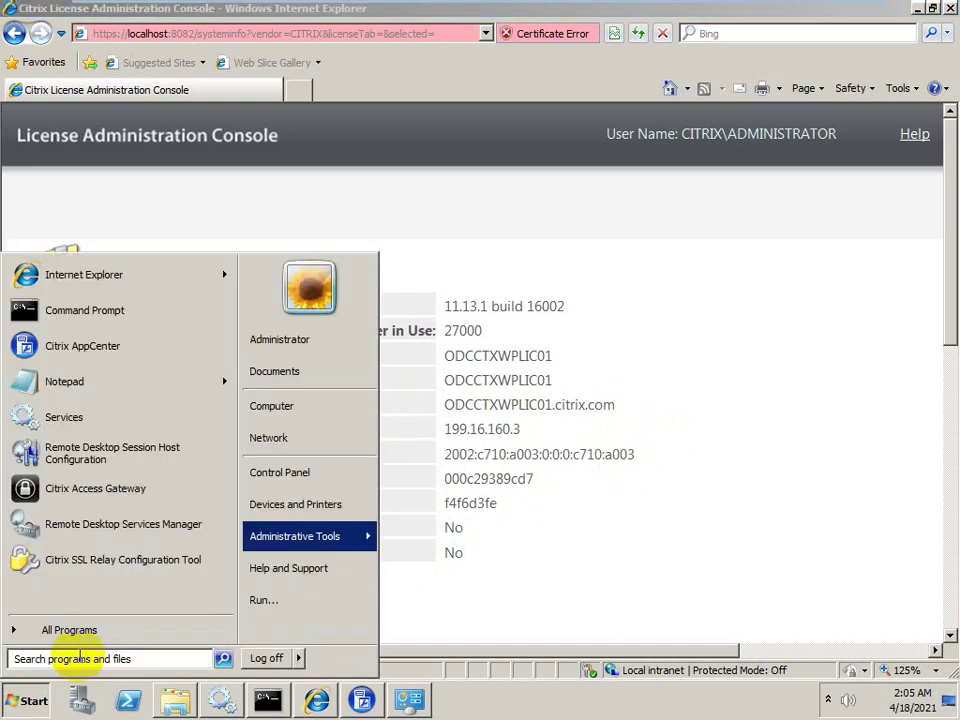
left_click(80, 658)
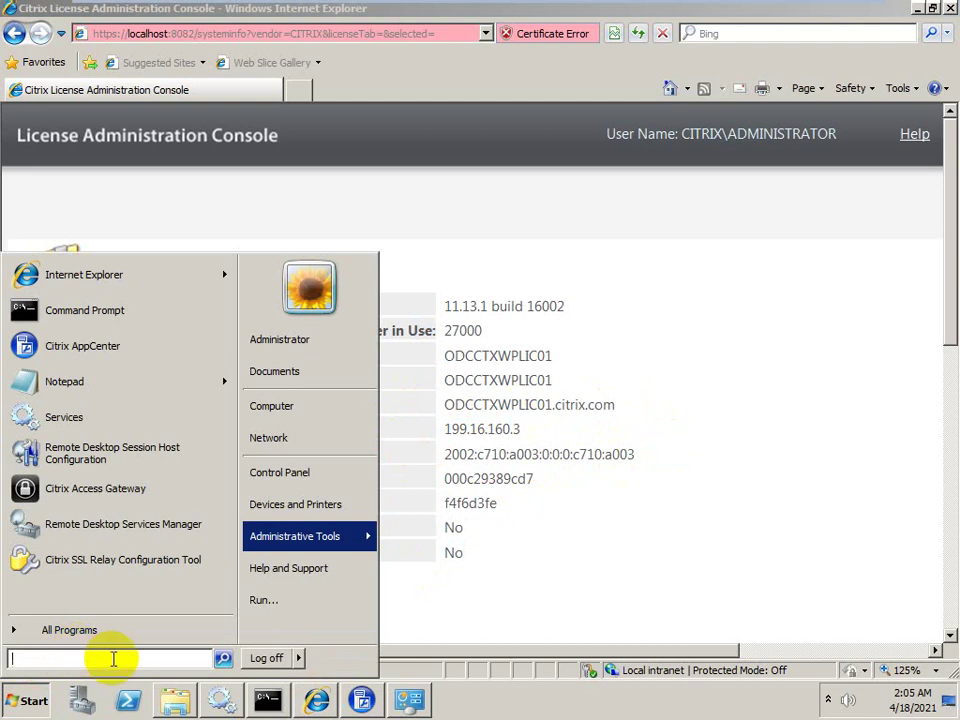
left_click(718, 335)
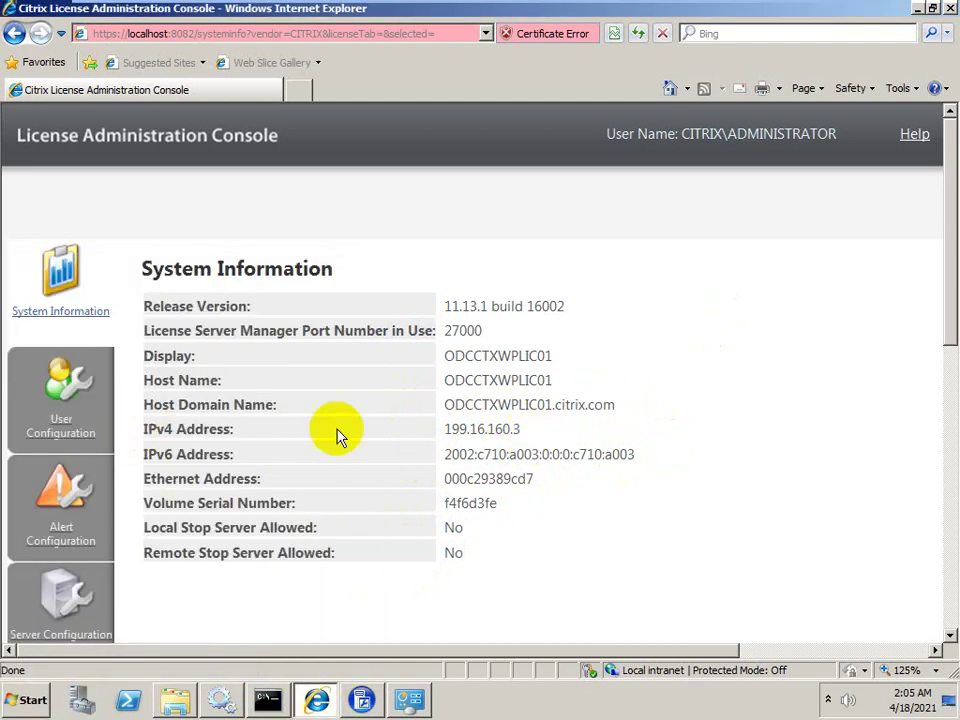
Highlight the IPv6 Address entry and the Host Domain Name value in the system information
left_click_drag(140, 455, 600, 456)
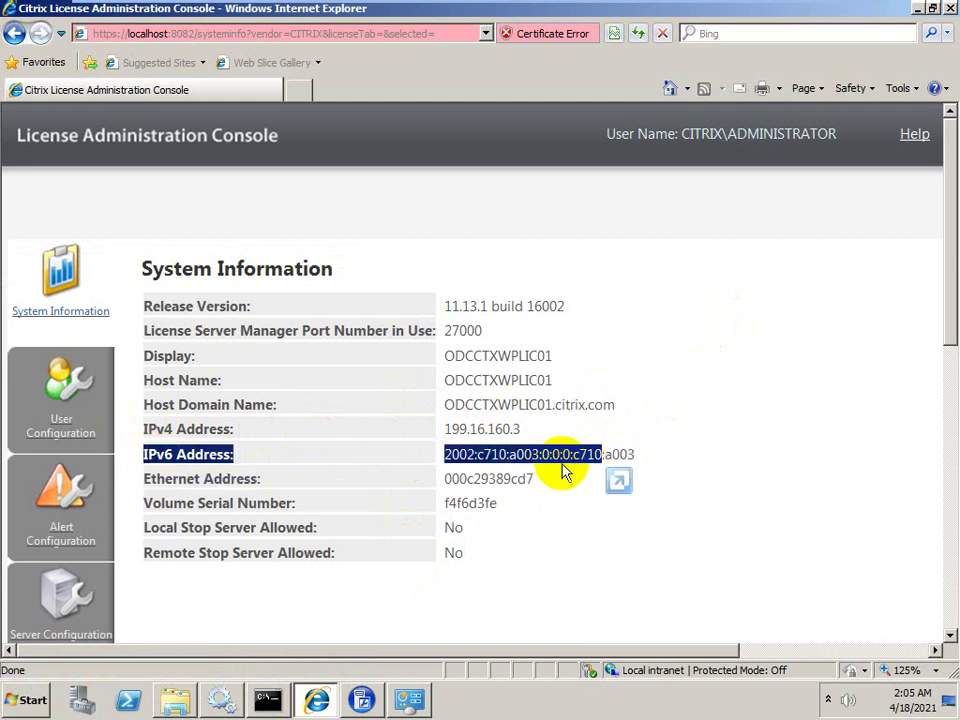
left_click_drag(443, 404, 610, 401)
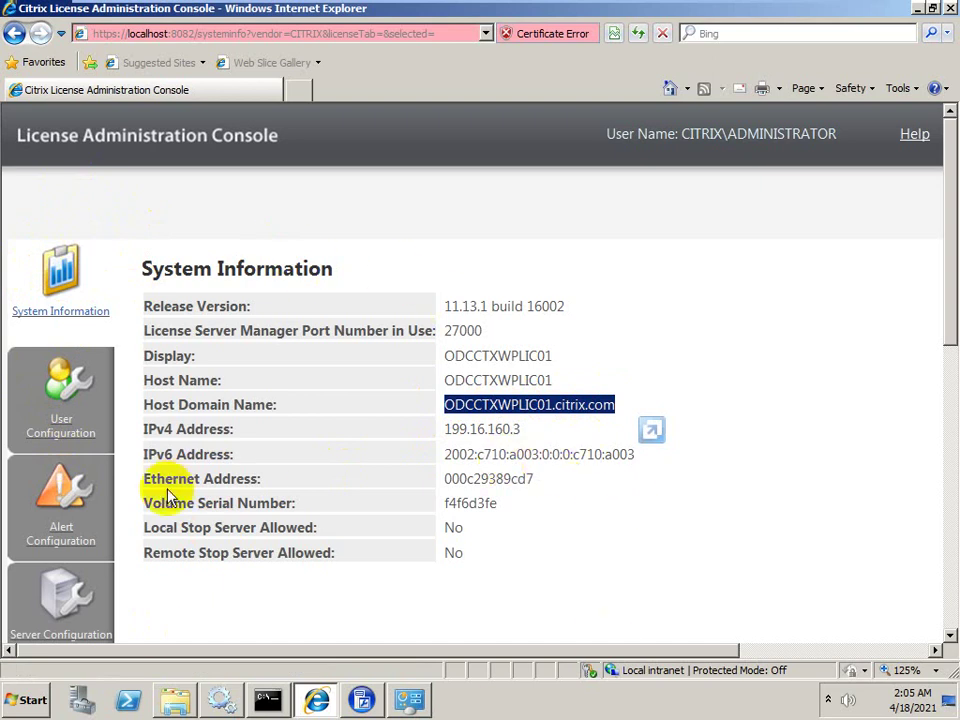
In User Configuration, examine the new user form and its available roles, and return to the list of domain users and groups
left_click(97, 410)
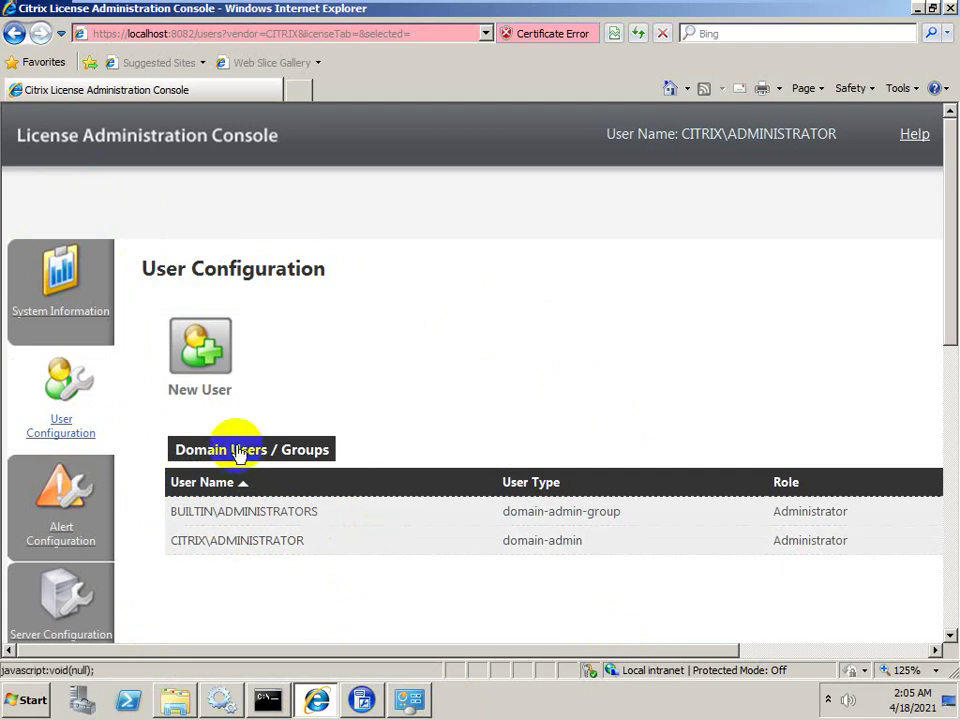
left_click(207, 360)
left_click(193, 394)
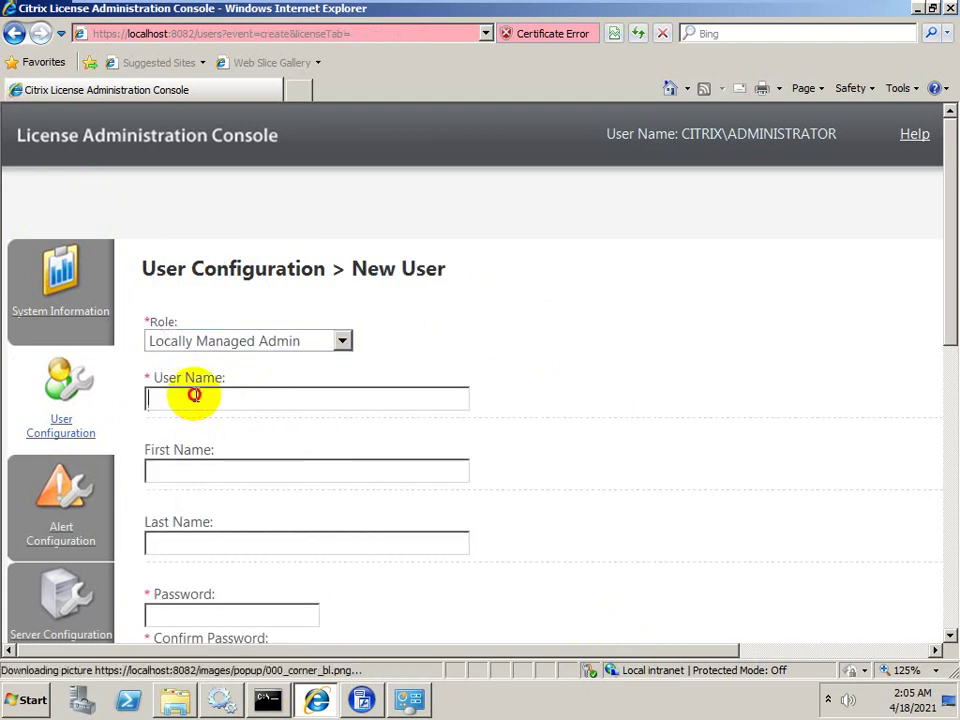
left_click_drag(953, 280, 917, 317)
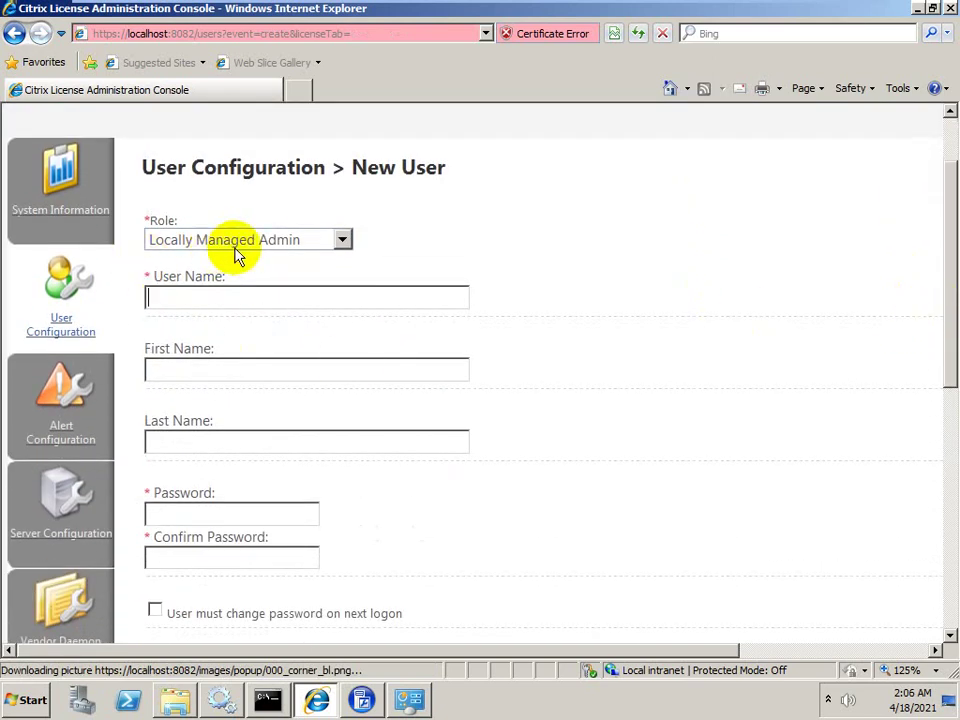
left_click(341, 243)
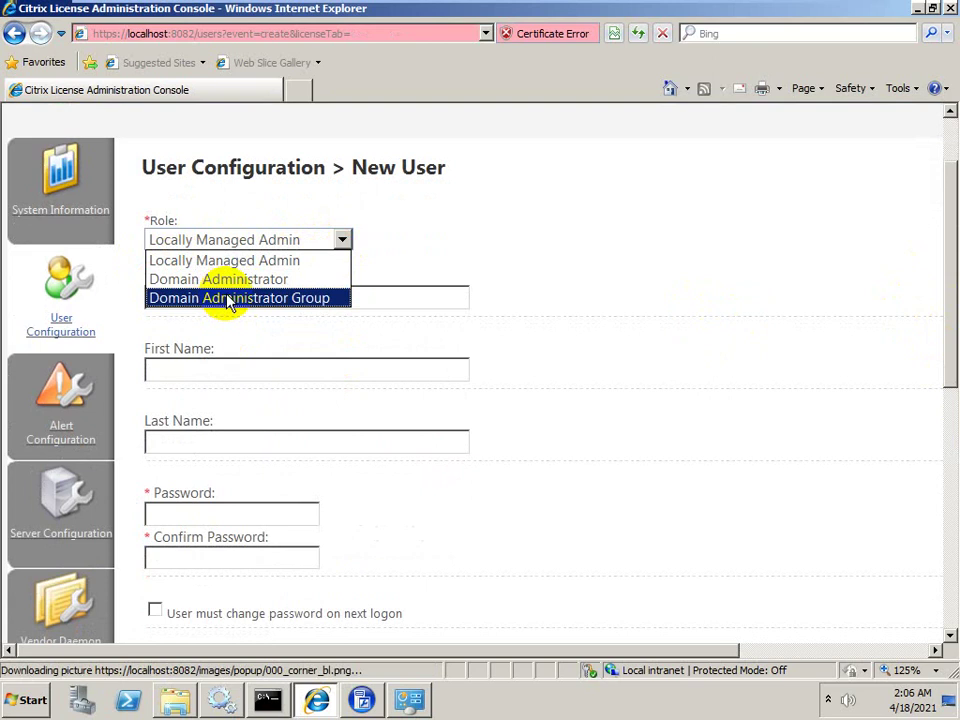
left_click(692, 324)
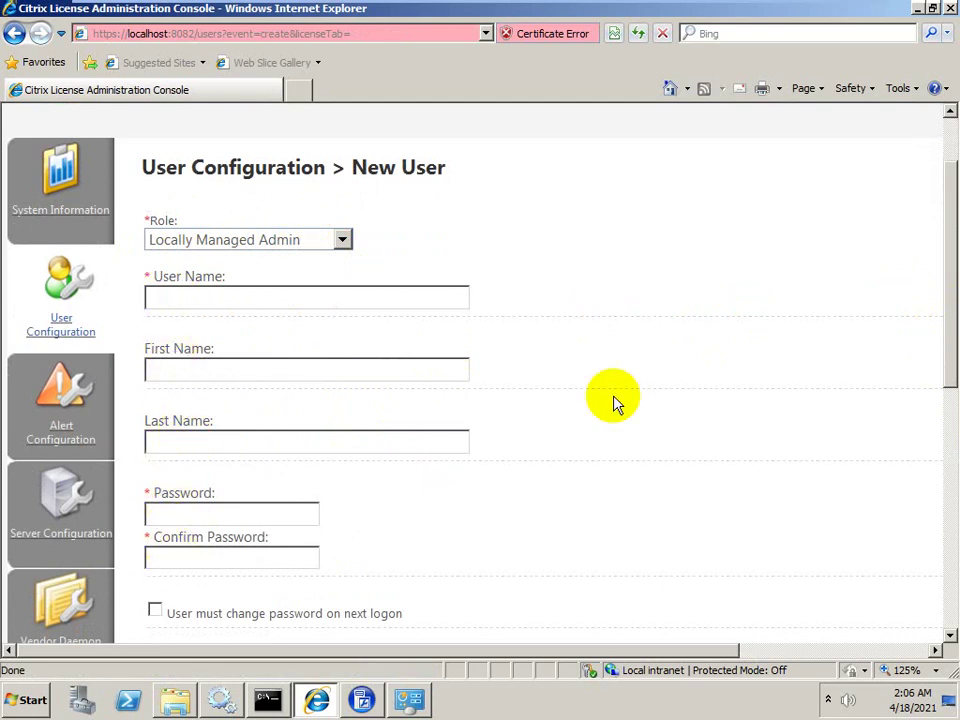
scroll(945, 402, "down", 2)
scroll(935, 360, "up", 4)
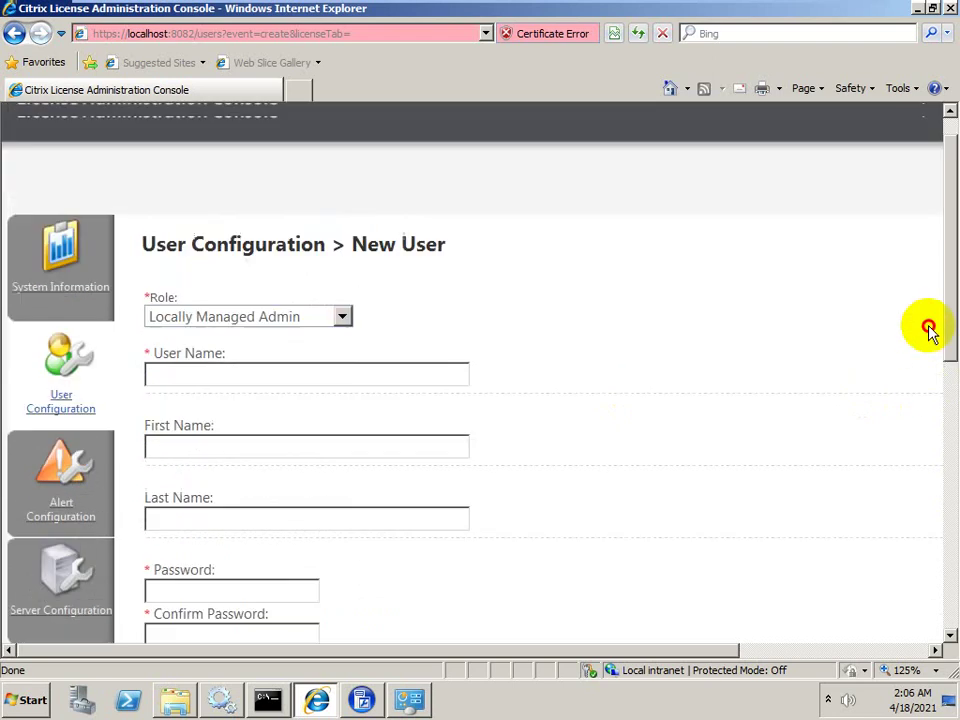
left_click(72, 386)
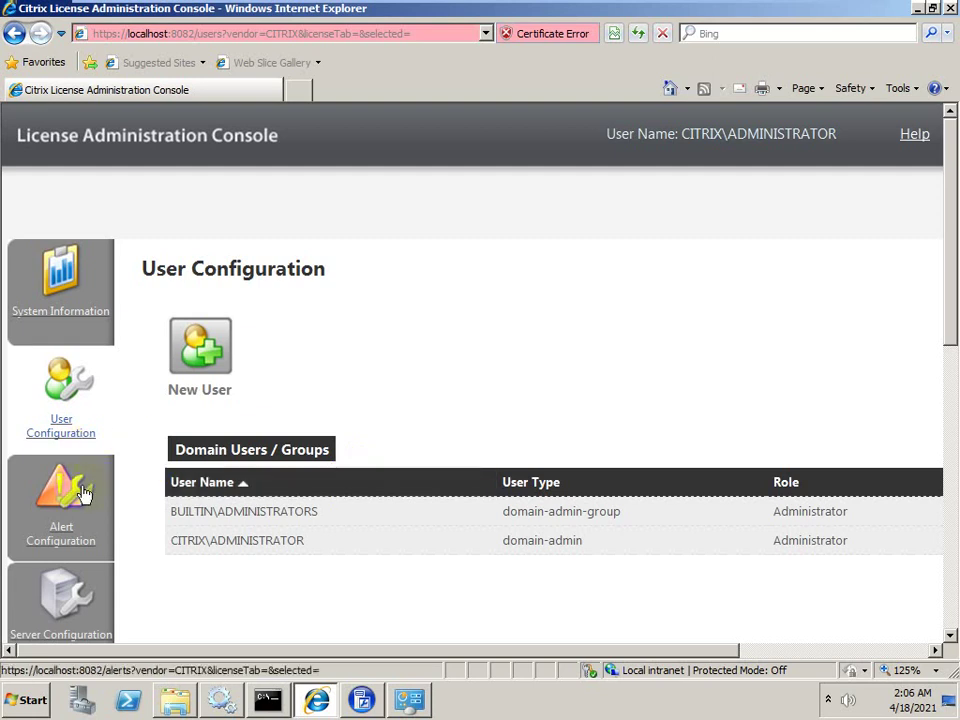
Look briefly at the Alert Configuration page, and return to User Configuration to check the listed domain users and groups
left_click_drag(952, 283, 952, 335)
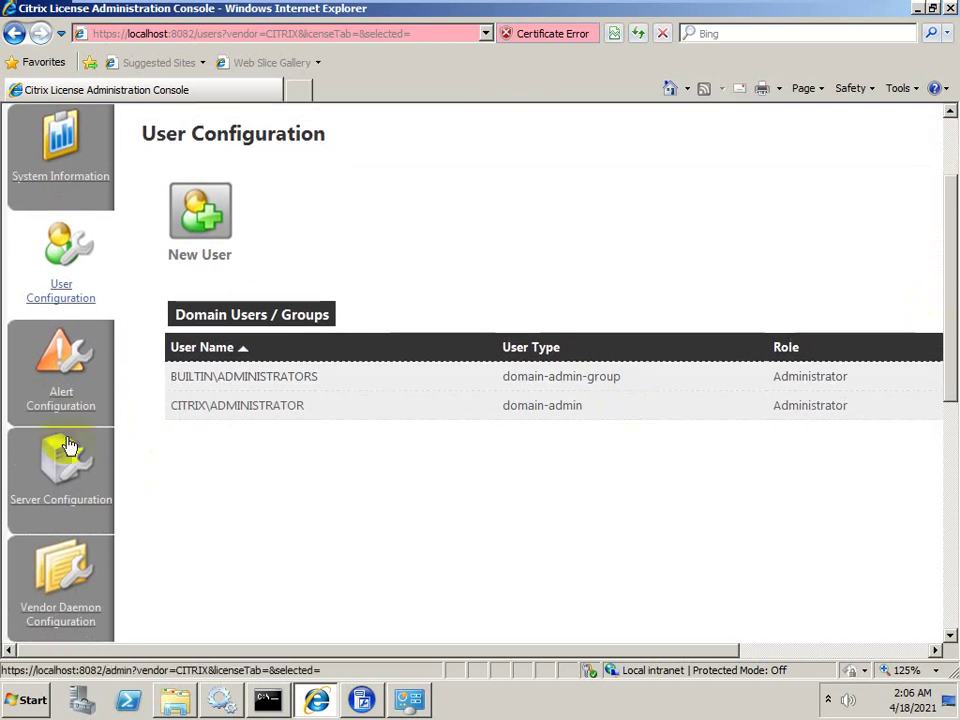
left_click(72, 385)
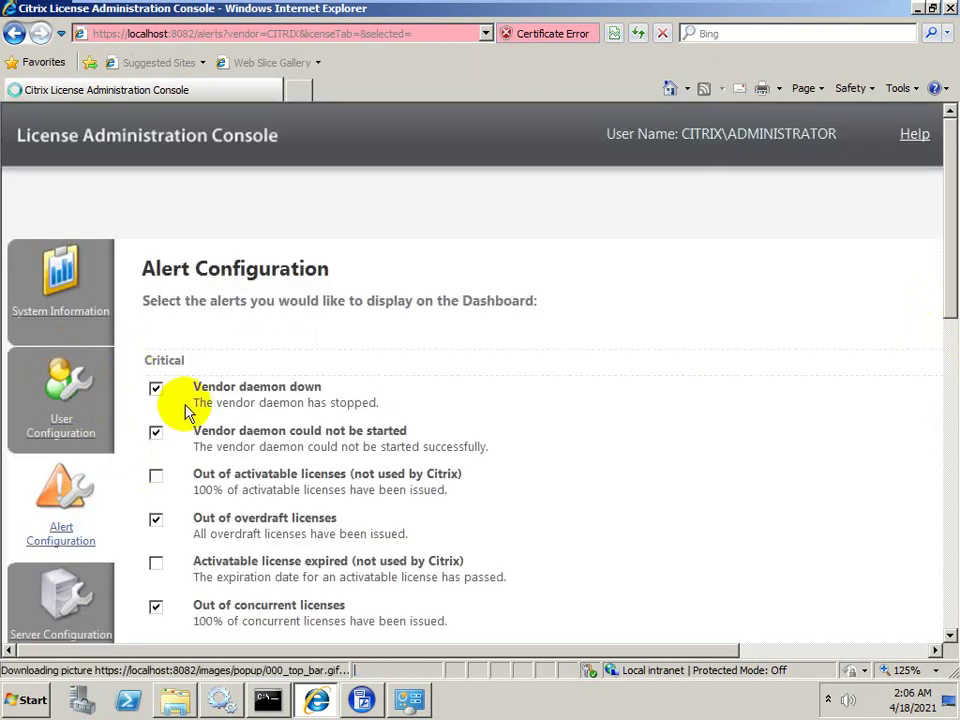
left_click(66, 395)
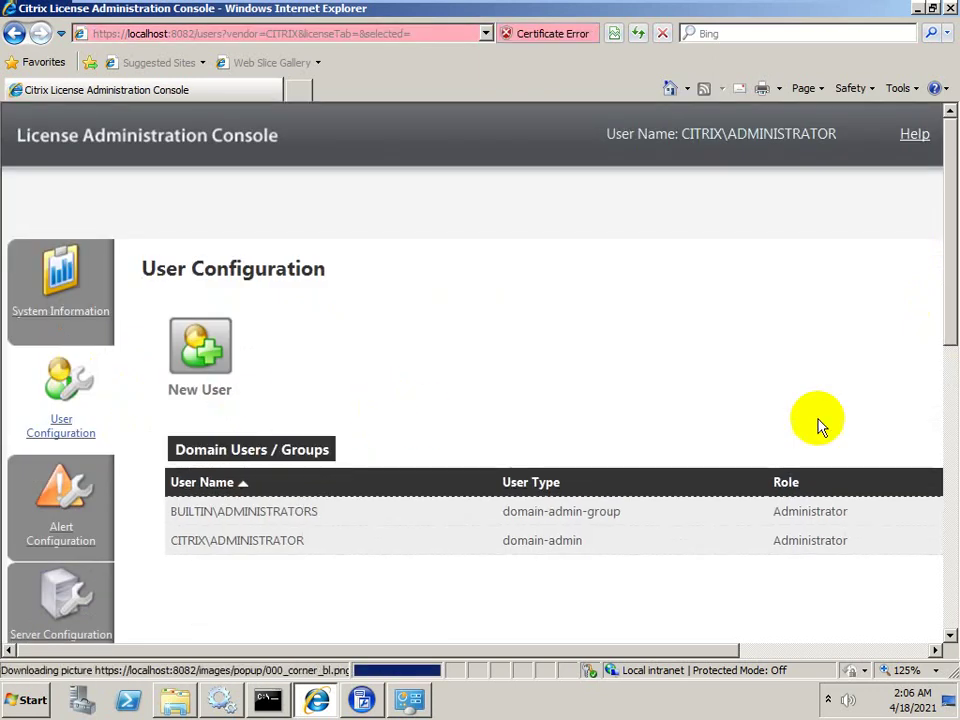
left_click_drag(946, 288, 945, 448)
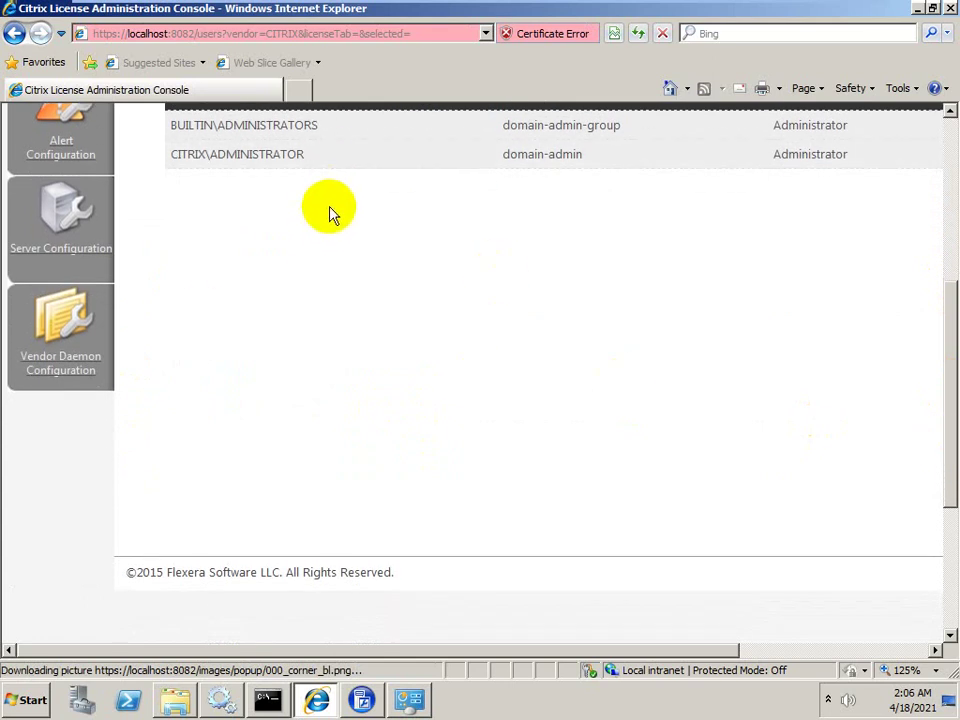
left_click_drag(943, 429, 945, 305)
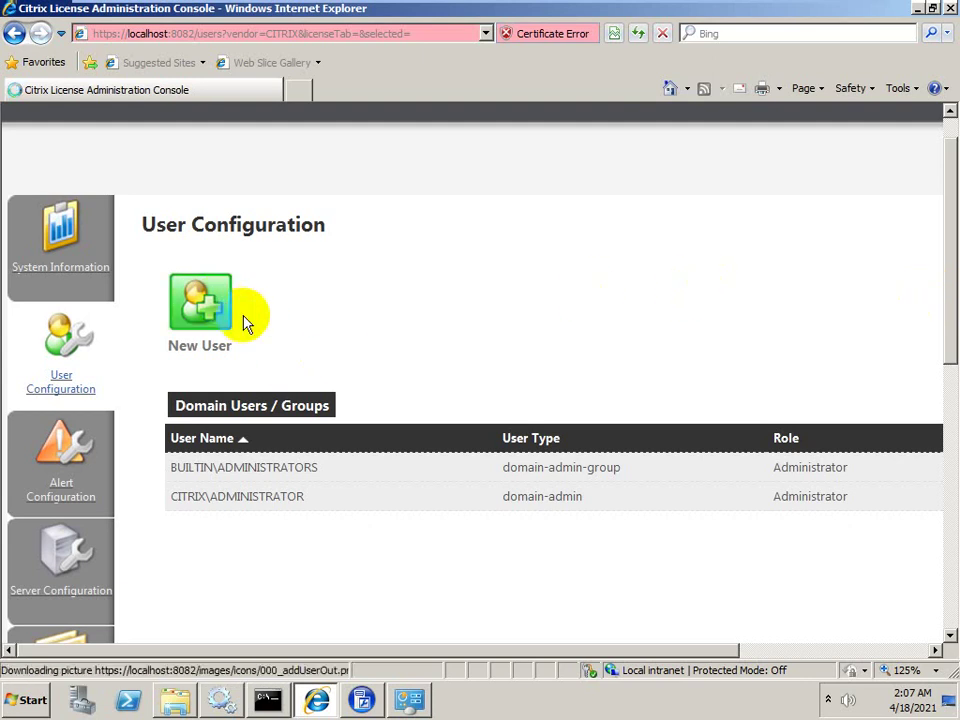
Show the new user form for the Domain Administrator Group role, and return to the user list without adding a user
left_click(216, 318)
left_click(341, 340)
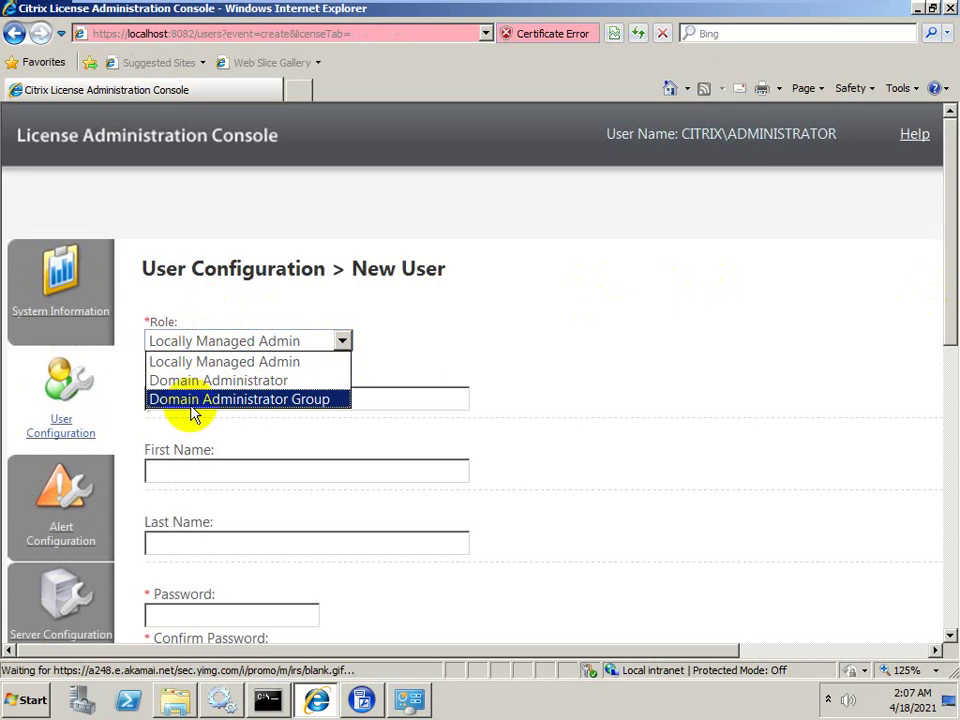
left_click(247, 401)
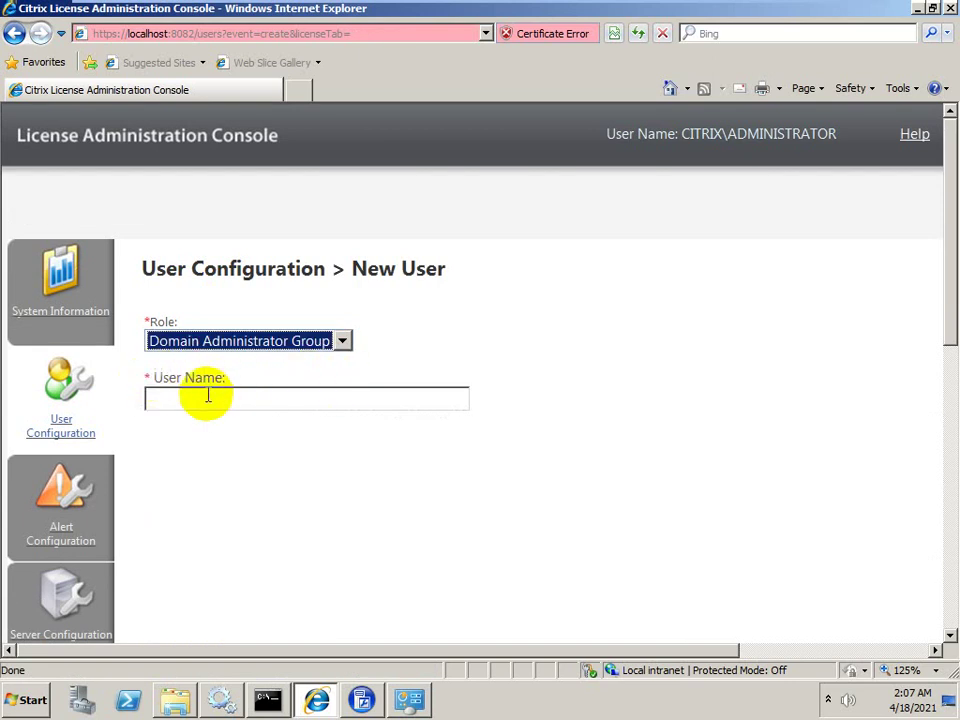
left_click(208, 397)
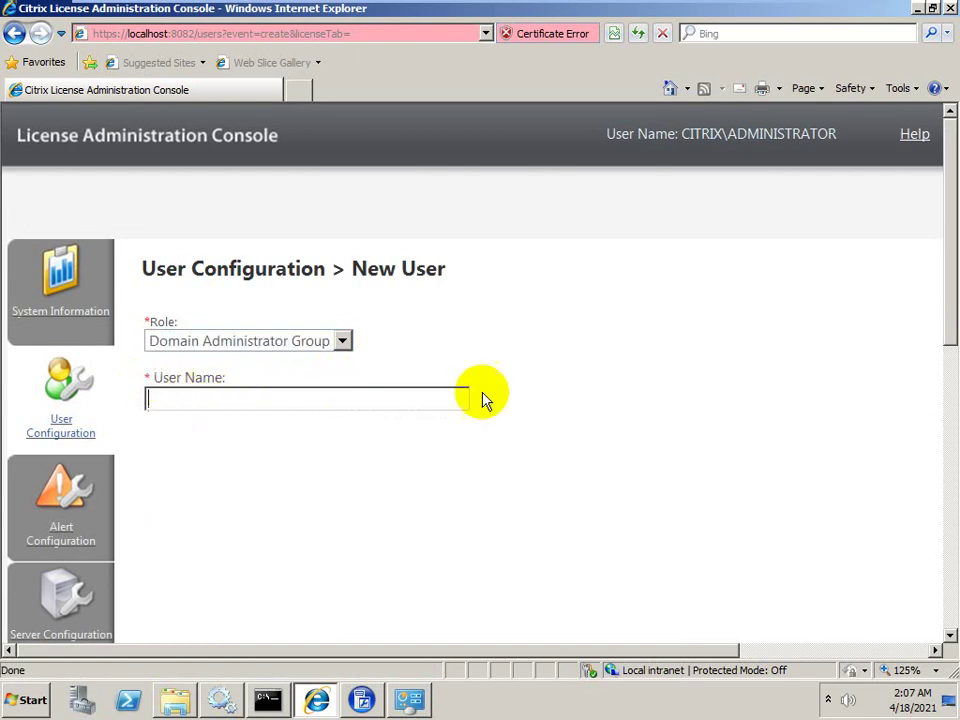
left_click(61, 420)
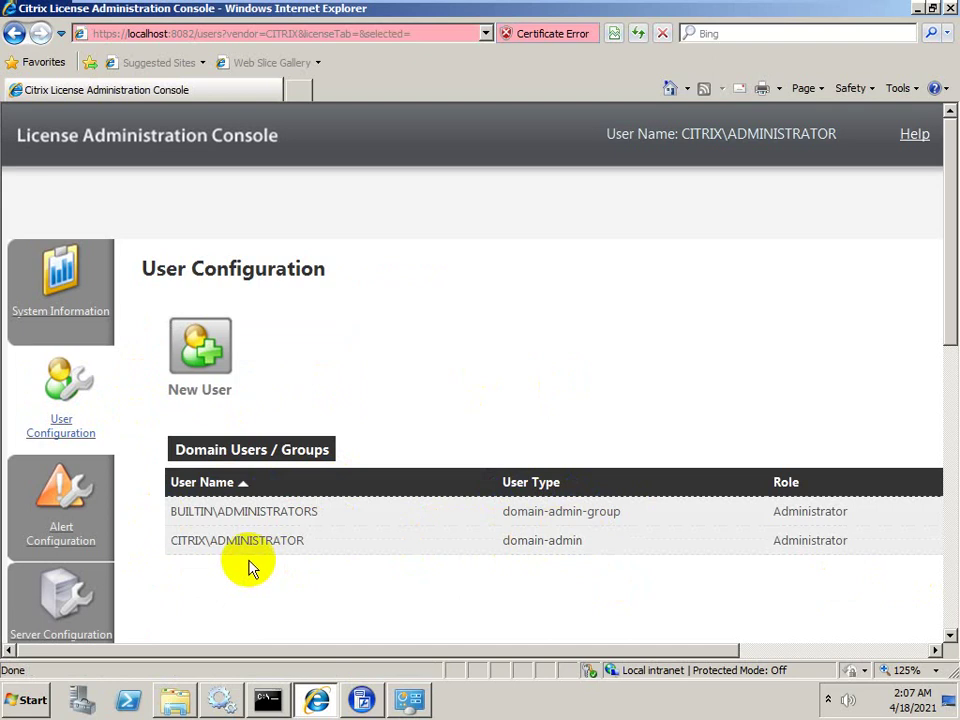
Review which critical and important alerts are enabled for the Dashboard in Alert Configuration
left_click(62, 508)
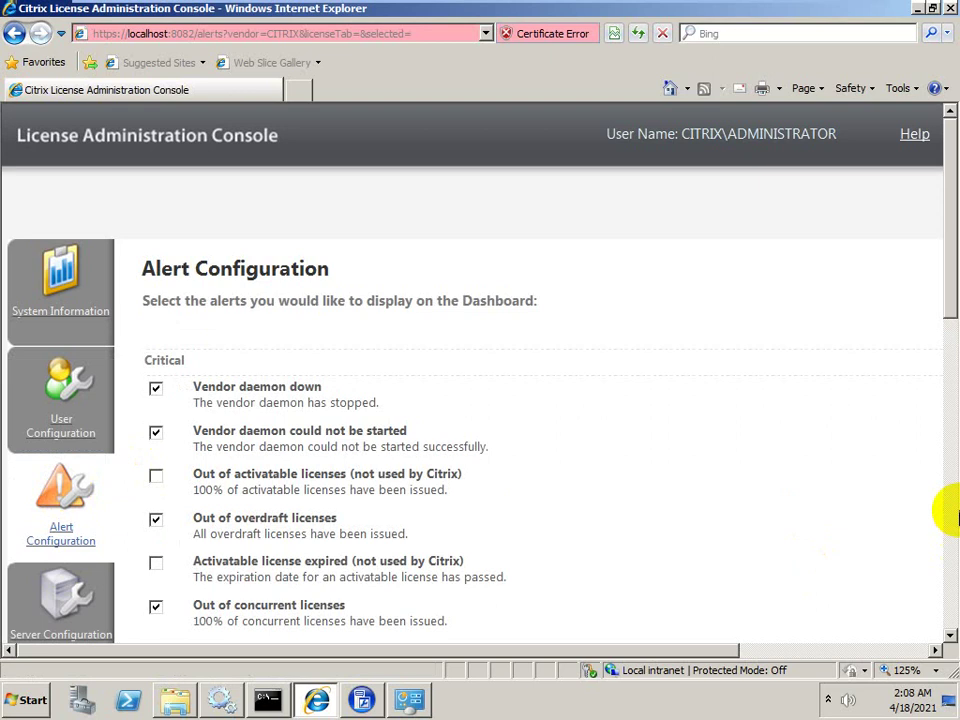
left_click_drag(943, 262, 952, 337)
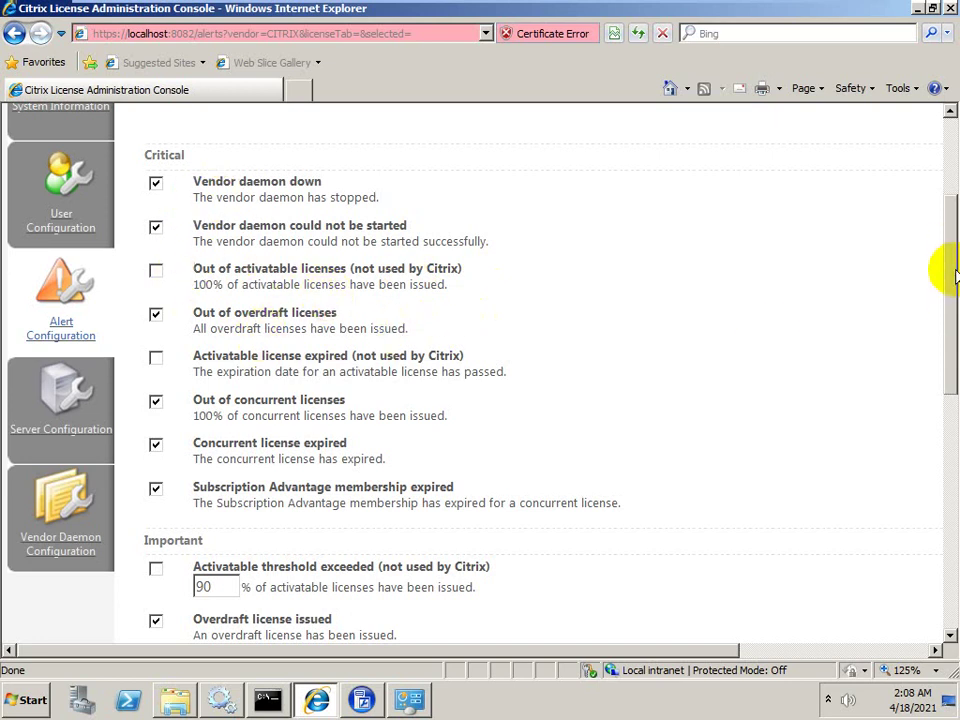
left_click_drag(950, 275, 951, 161)
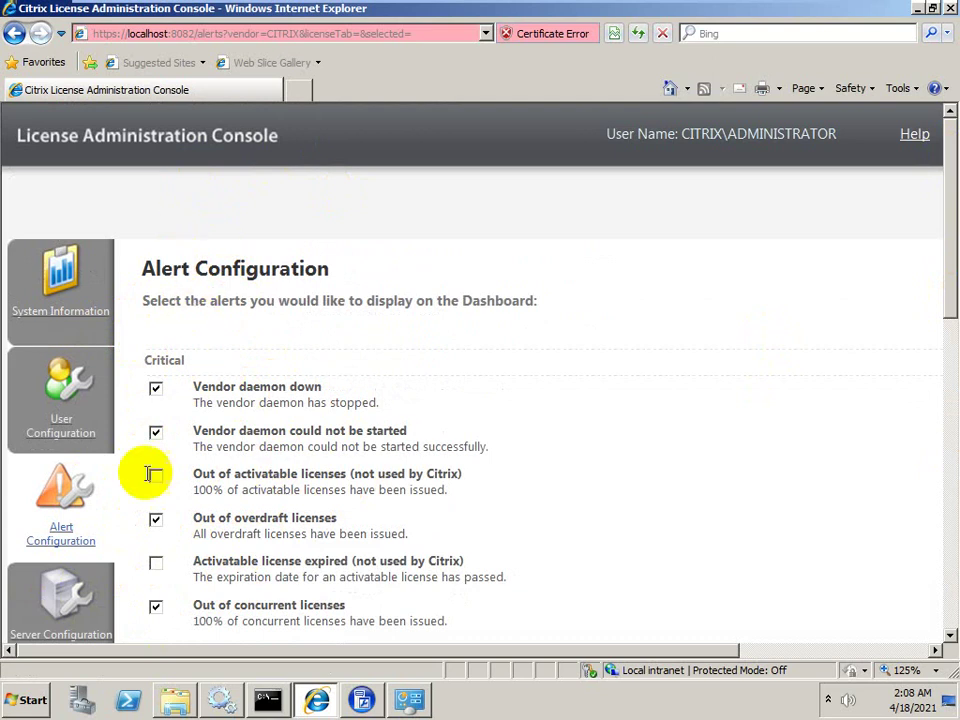
In Server Configuration, review the web server settings and highlight the secure web server's HTTPS port, certificate file and certificate key file
left_click(55, 603)
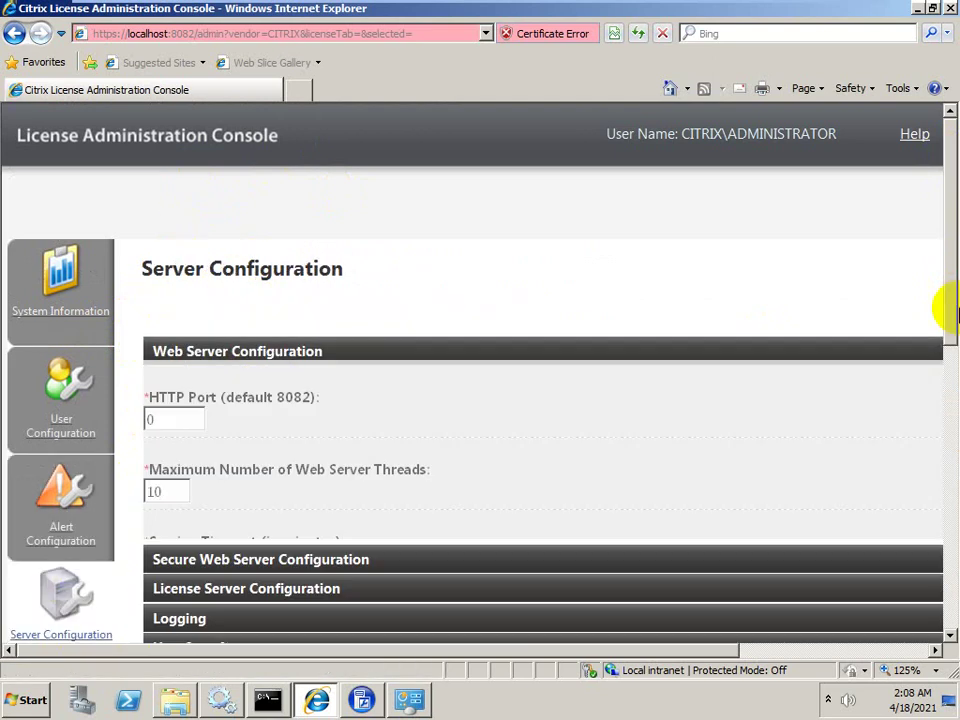
scroll(950, 240, "down", 3)
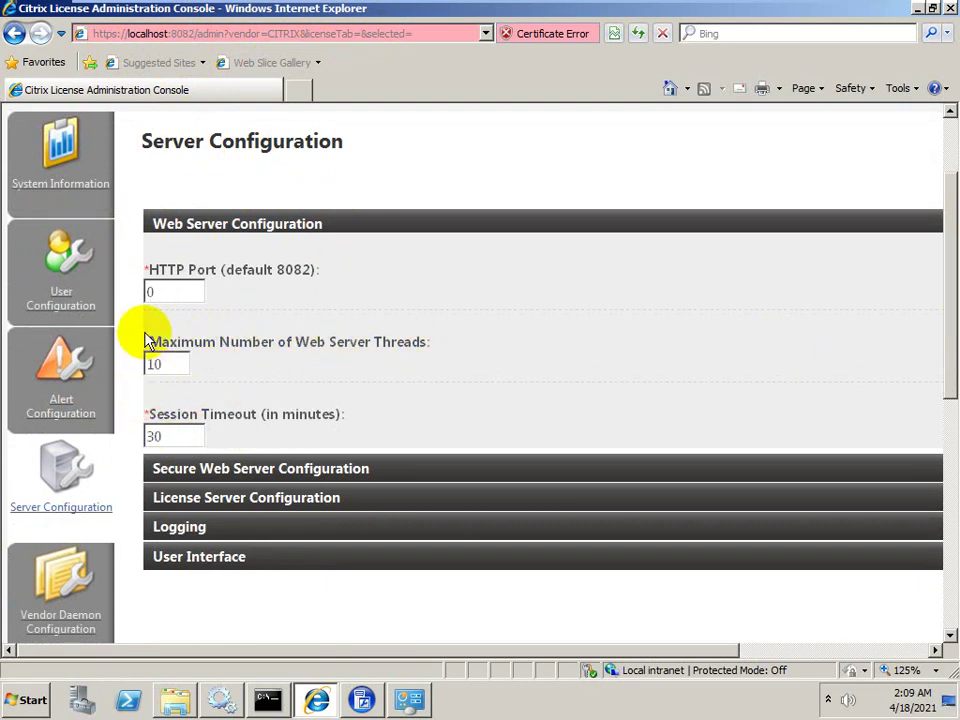
left_click(175, 476)
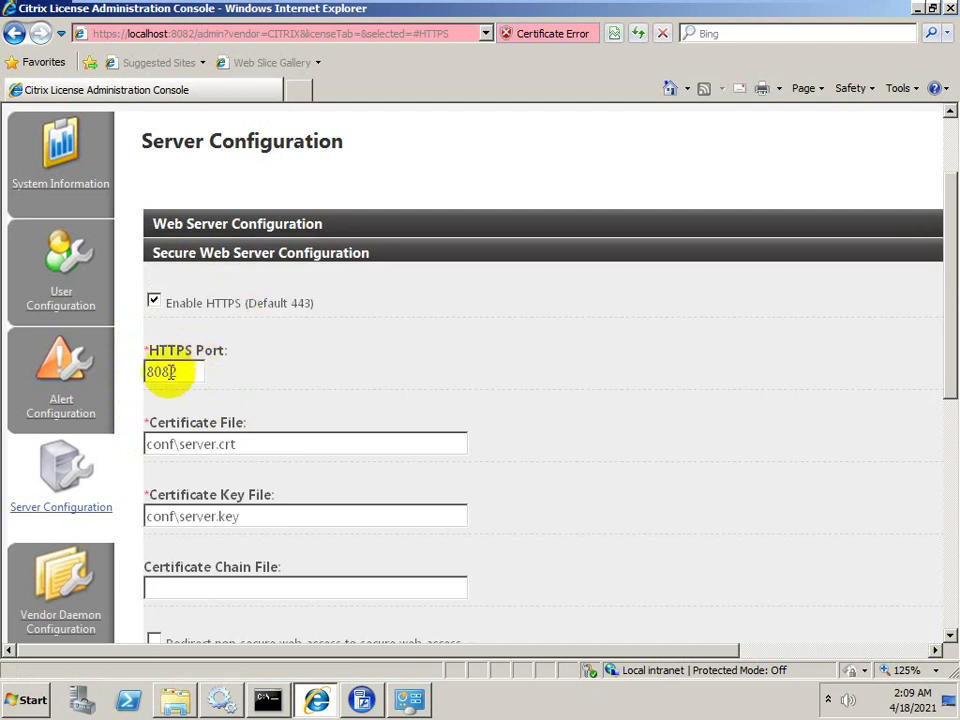
left_click_drag(180, 374, 129, 369)
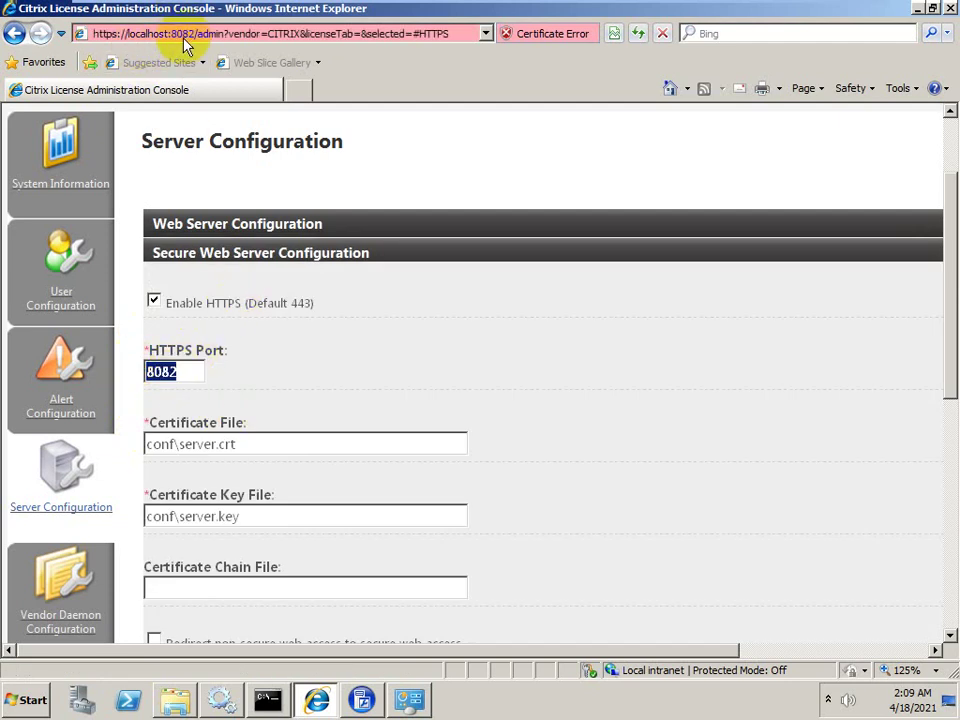
left_click_drag(246, 444, 139, 446)
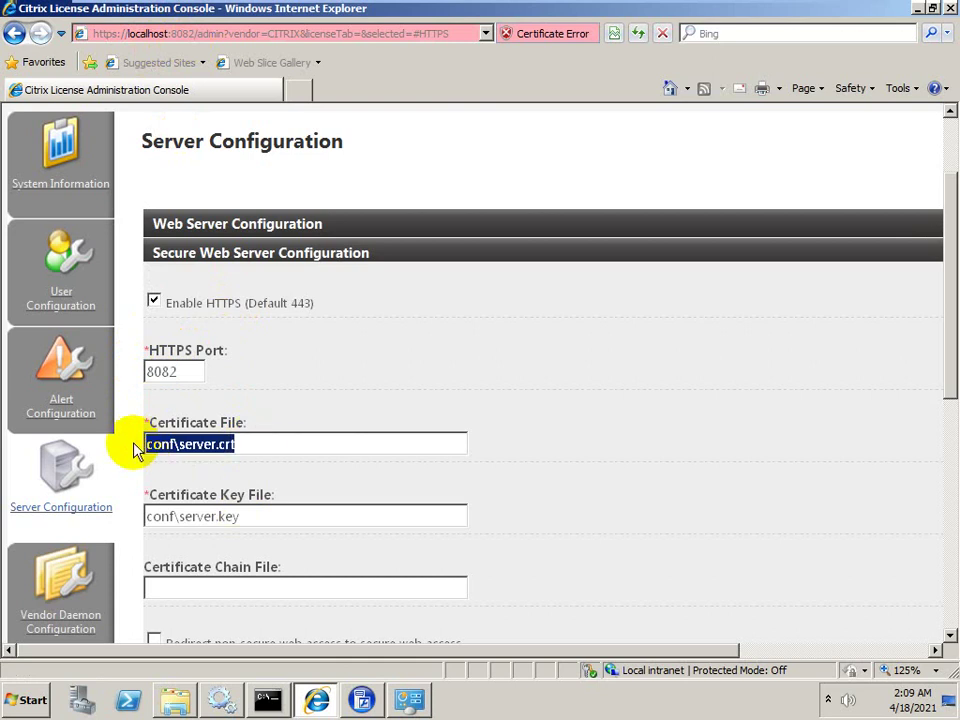
left_click_drag(261, 514, 107, 521)
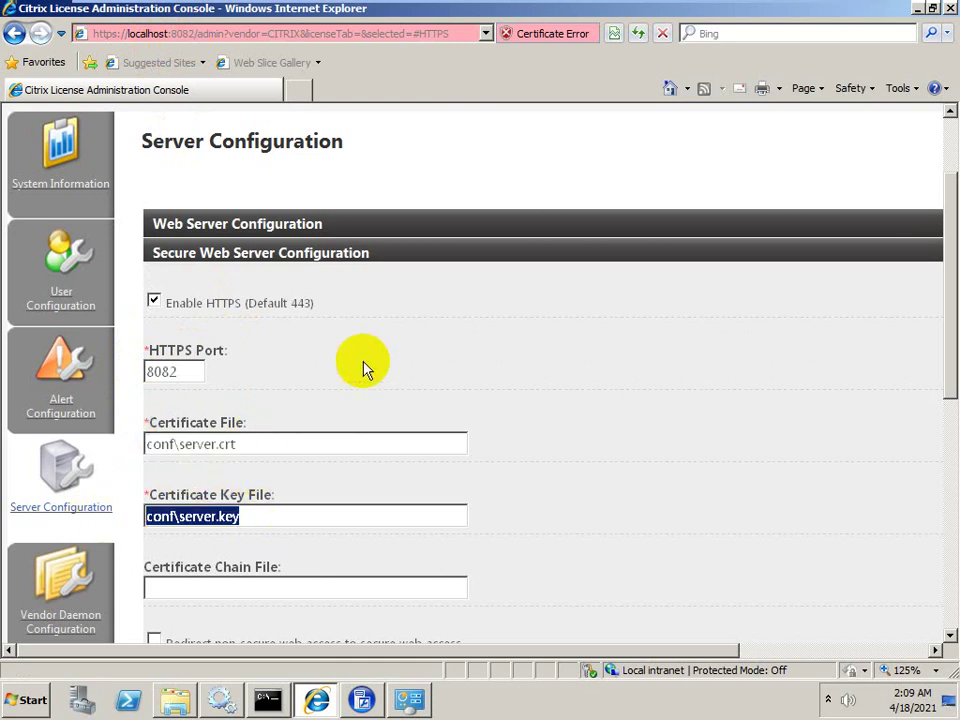
Expand the License Server Configuration section and check its port and thread settings
left_click_drag(945, 296, 948, 397)
left_click(166, 425)
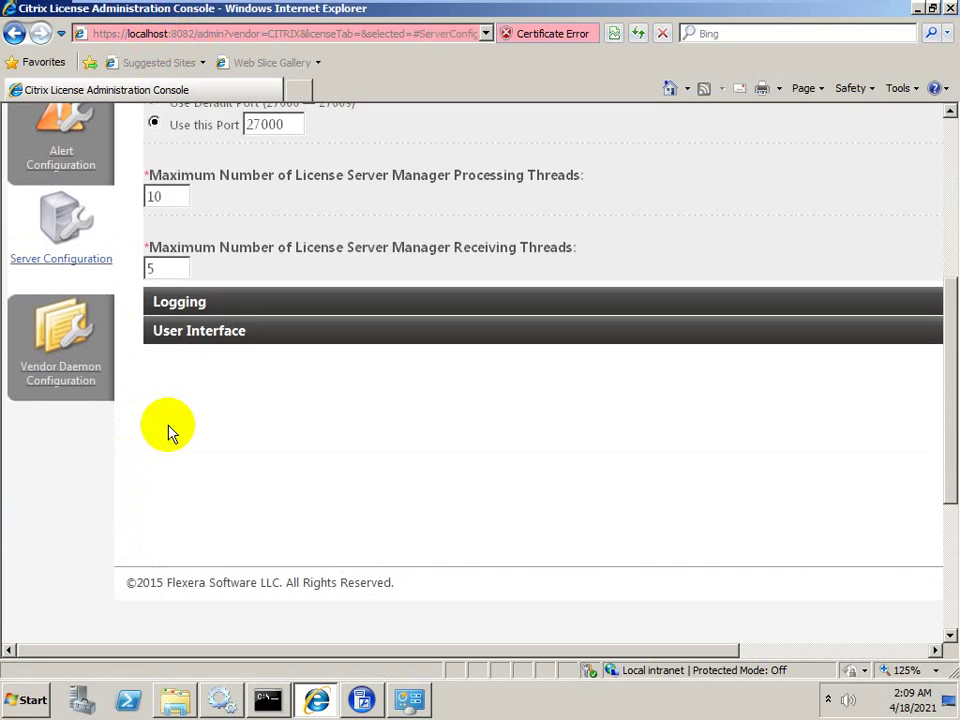
Highlight the License Server Manager port number and check the log level in the Logging section
left_click_drag(945, 501, 936, 425)
left_click_drag(283, 297, 191, 296)
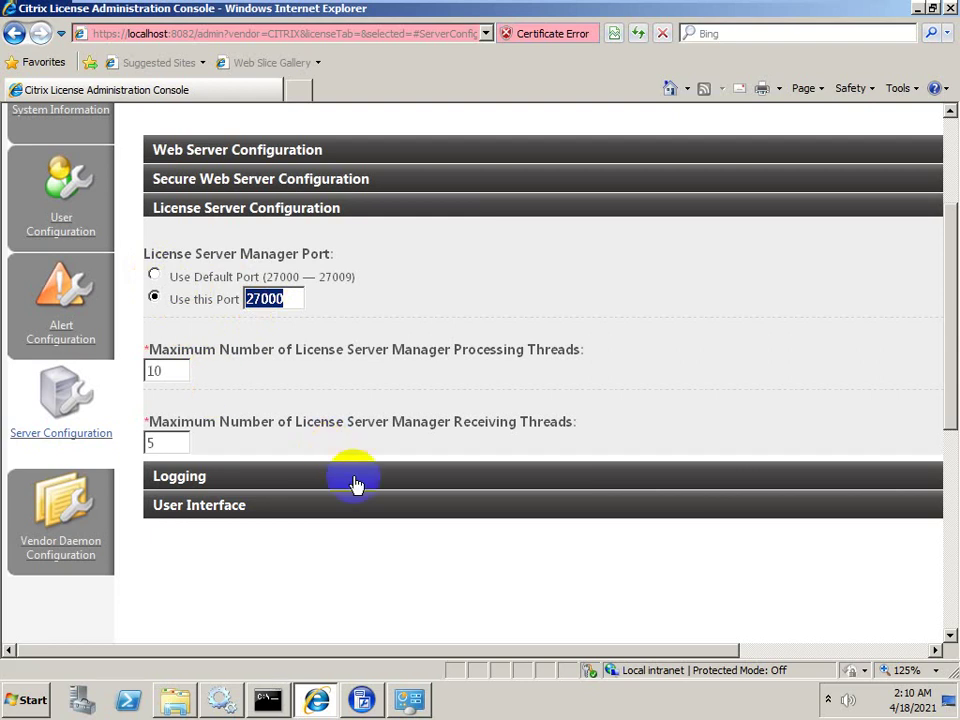
left_click(212, 480)
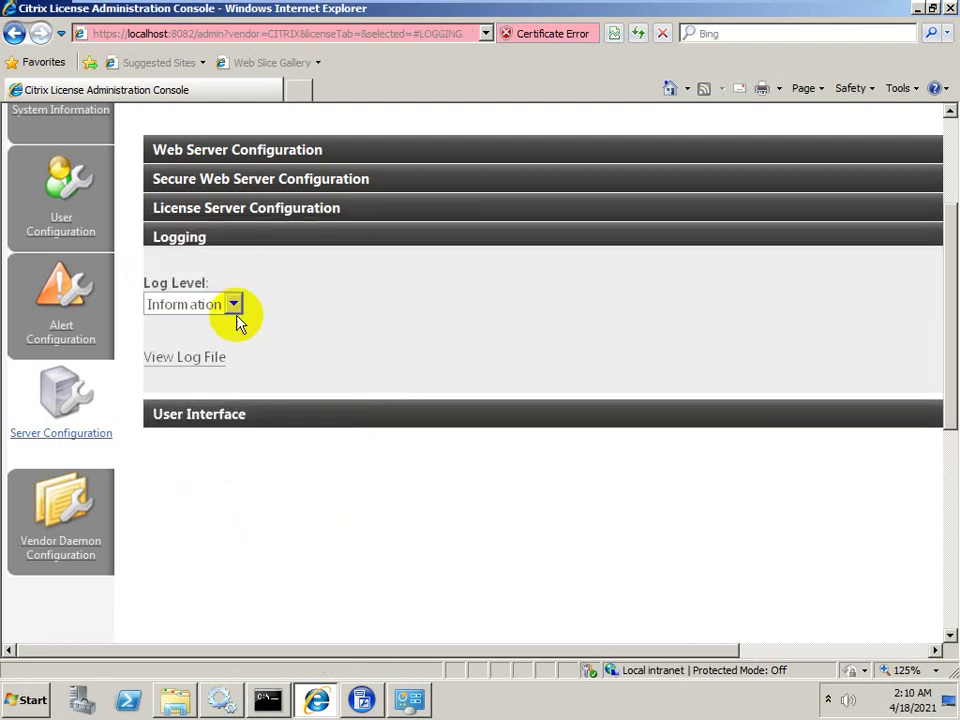
left_click(233, 304)
left_click(234, 307)
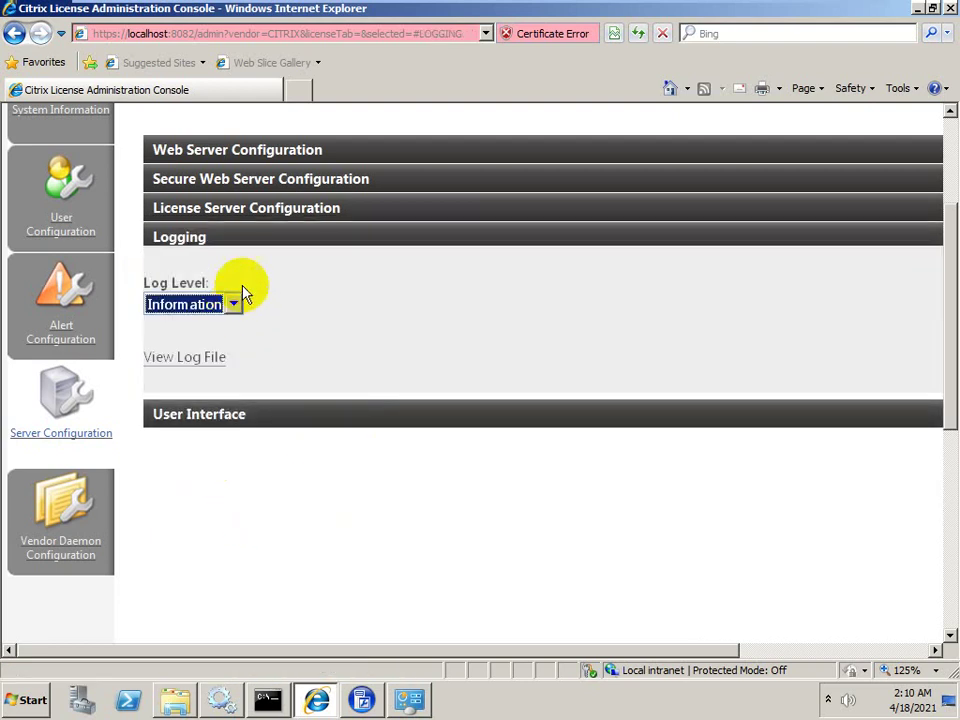
Return to License Server Configuration and highlight the maximum number of License Server Manager processing threads
left_click(246, 212)
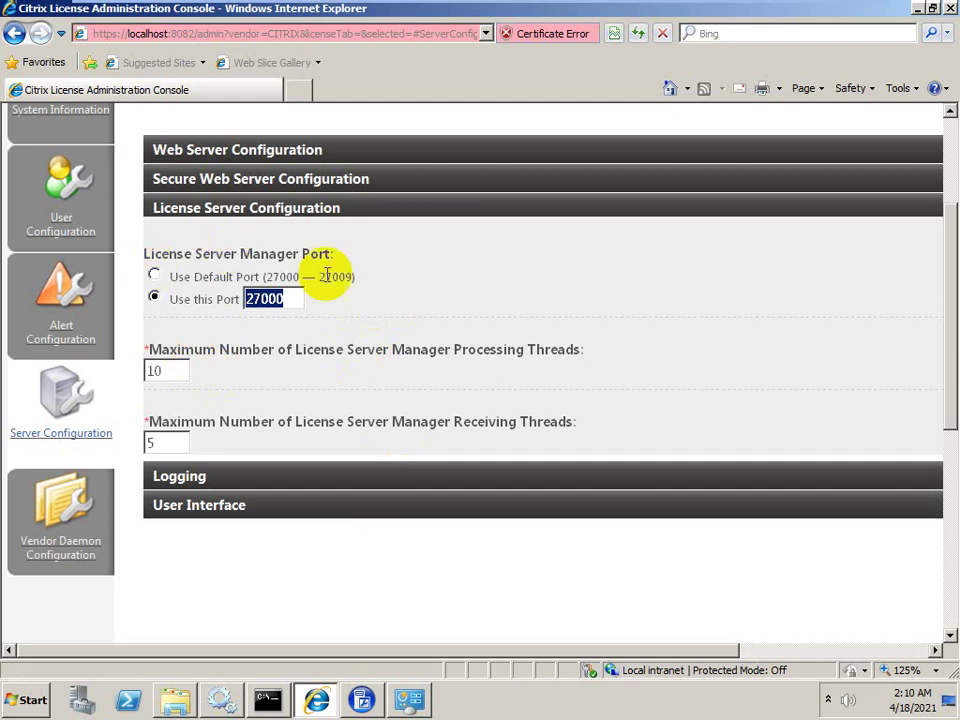
left_click_drag(147, 350, 589, 360)
left_click(222, 392)
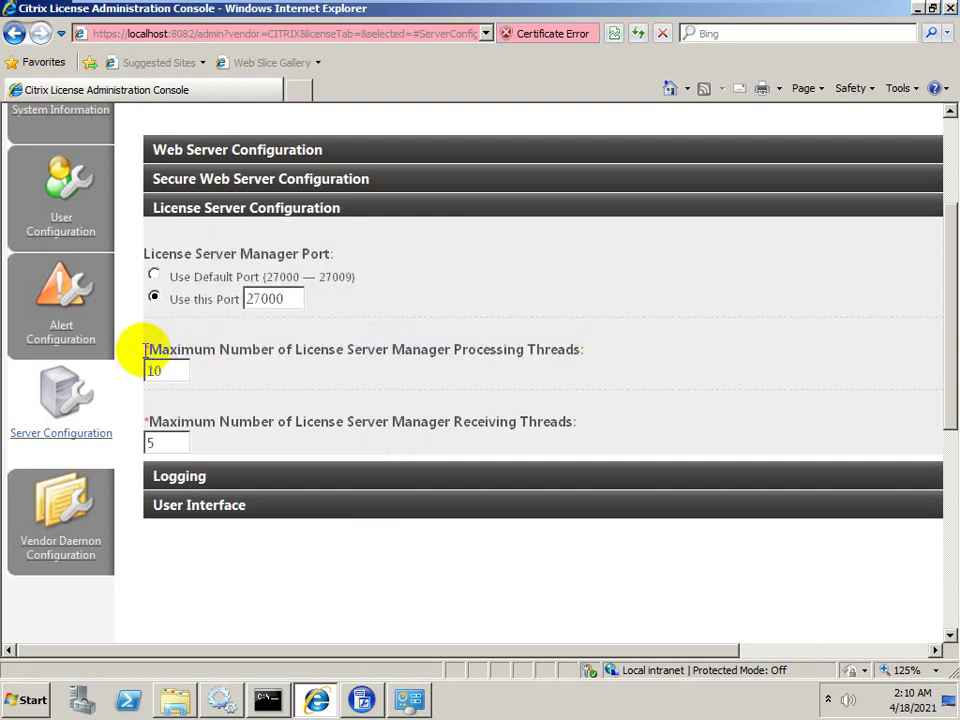
left_click_drag(145, 350, 590, 383)
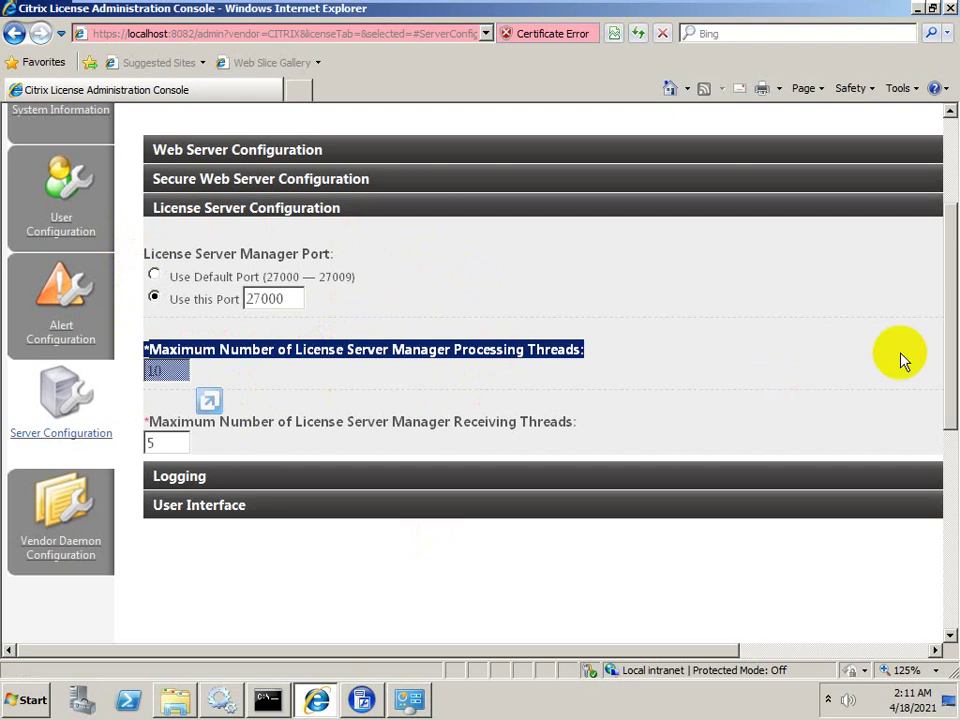
In the Logging section, set the log level to Warning and view the log file, then return to the console
left_click(171, 478)
left_click(231, 306)
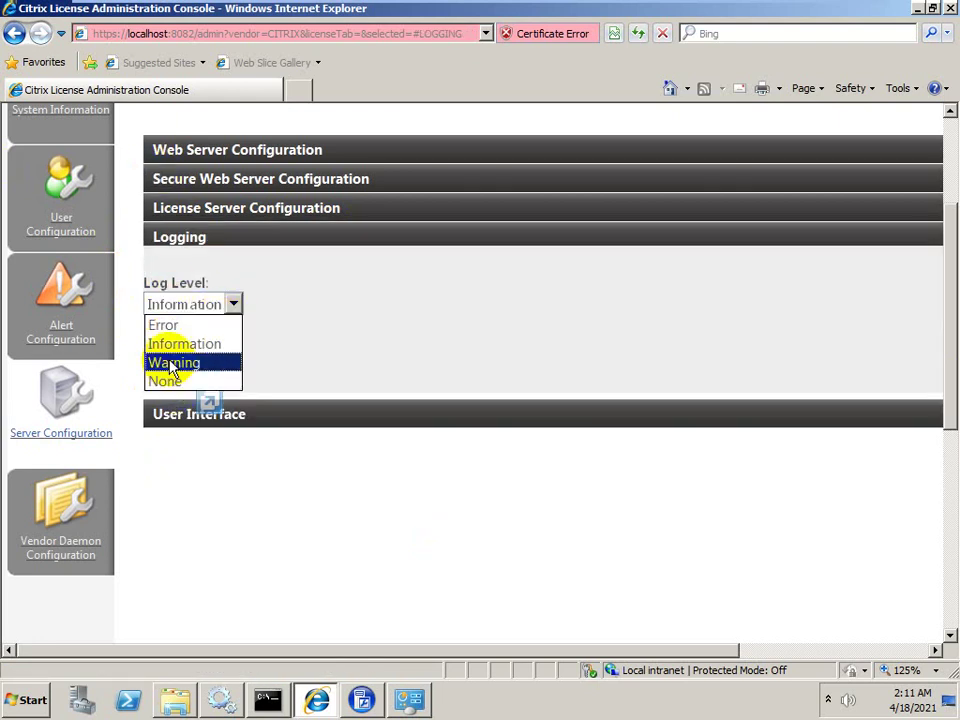
left_click(178, 364)
left_click(231, 311)
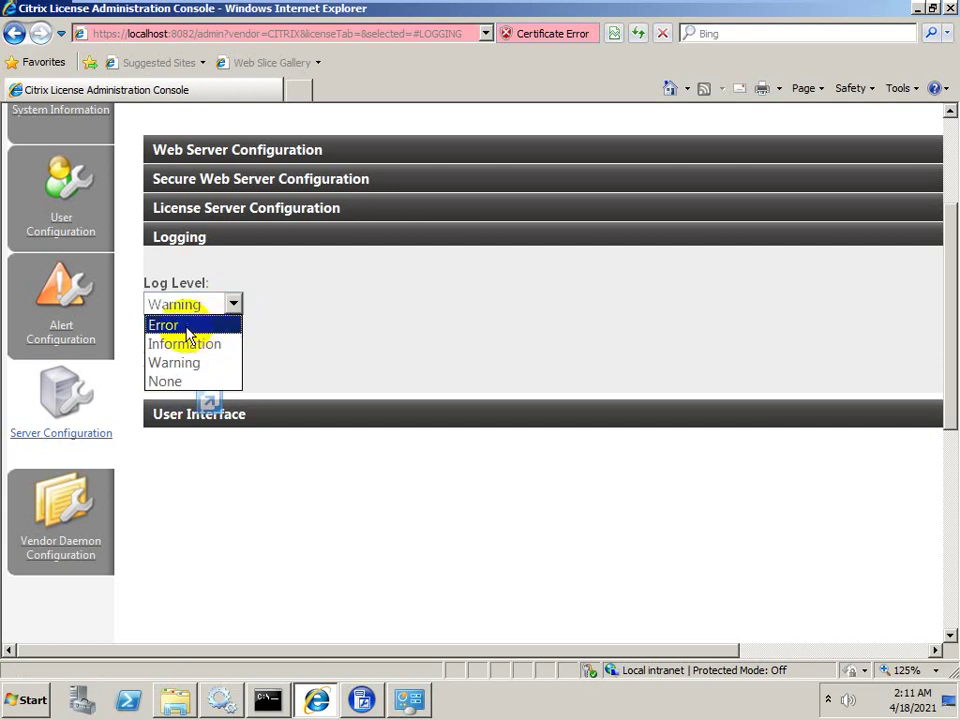
left_click(214, 322)
left_click(224, 313)
left_click(196, 363)
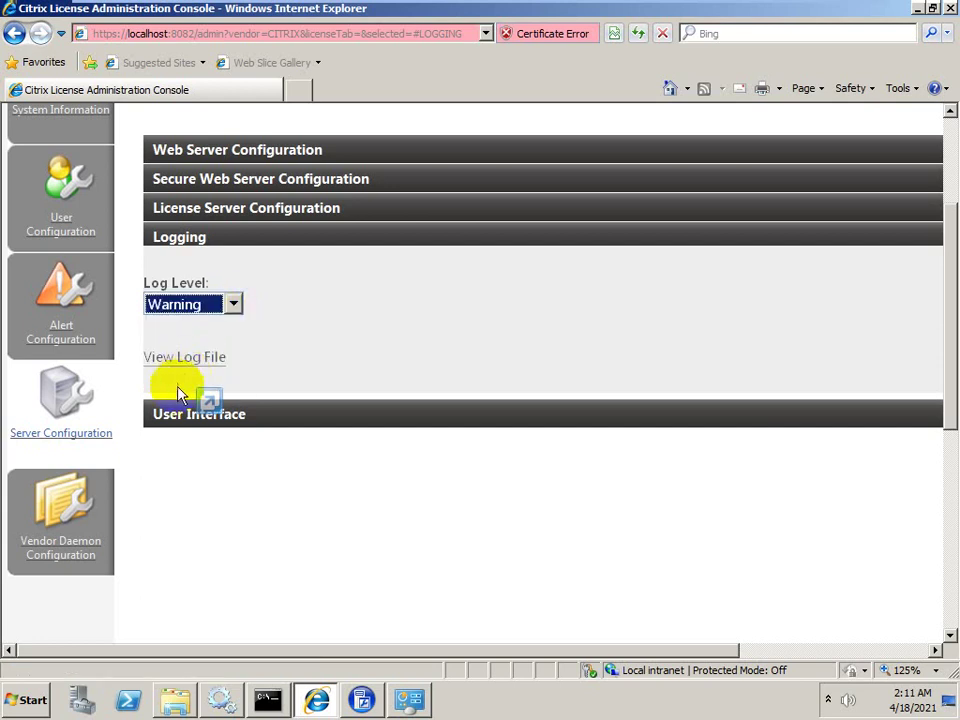
left_click(170, 368)
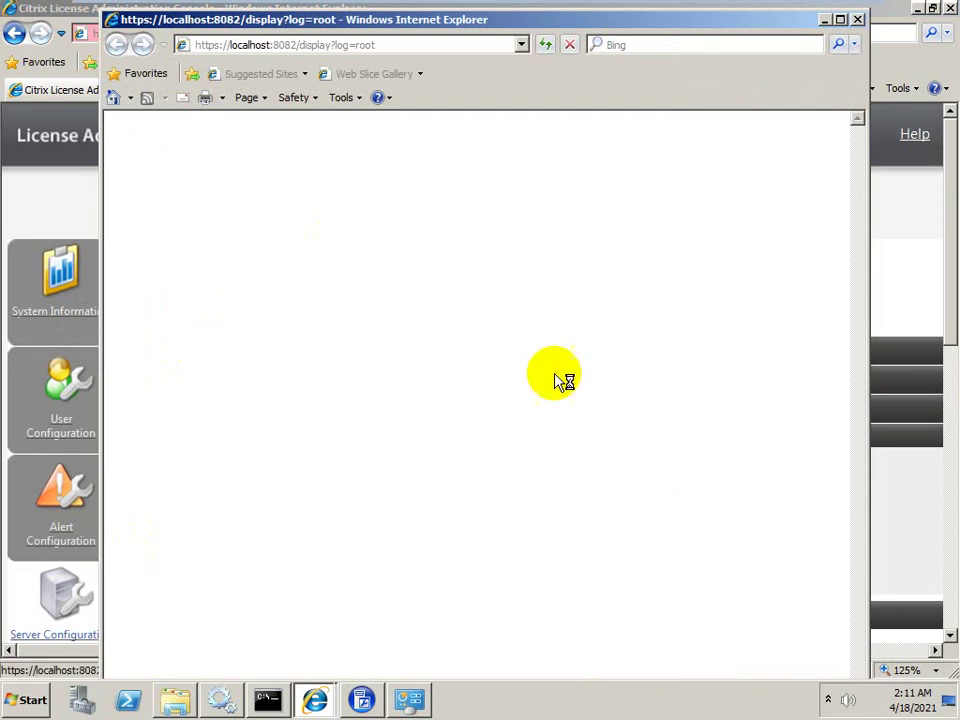
left_click(19, 221)
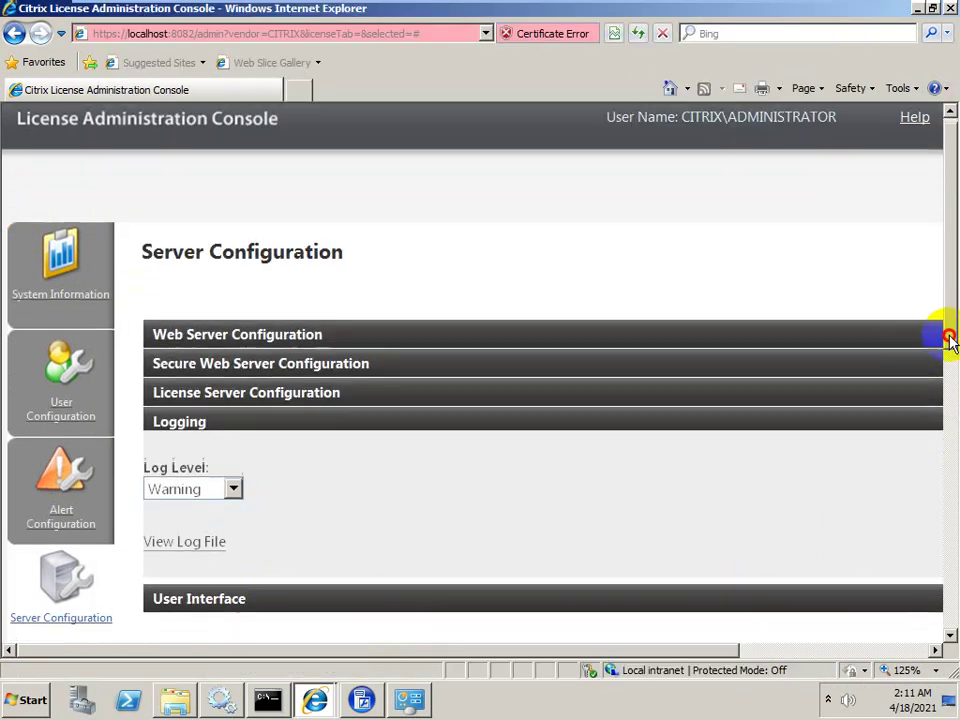
In the User Interface section, set the license models displayed on the Dashboard to Both
left_click_drag(943, 332, 949, 439)
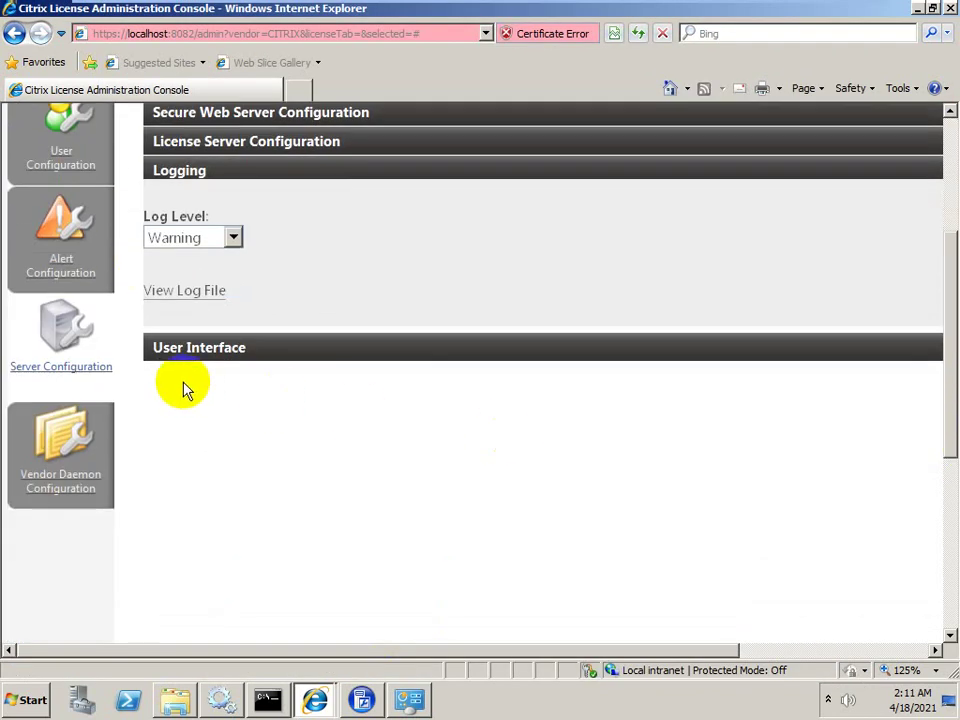
left_click(190, 352)
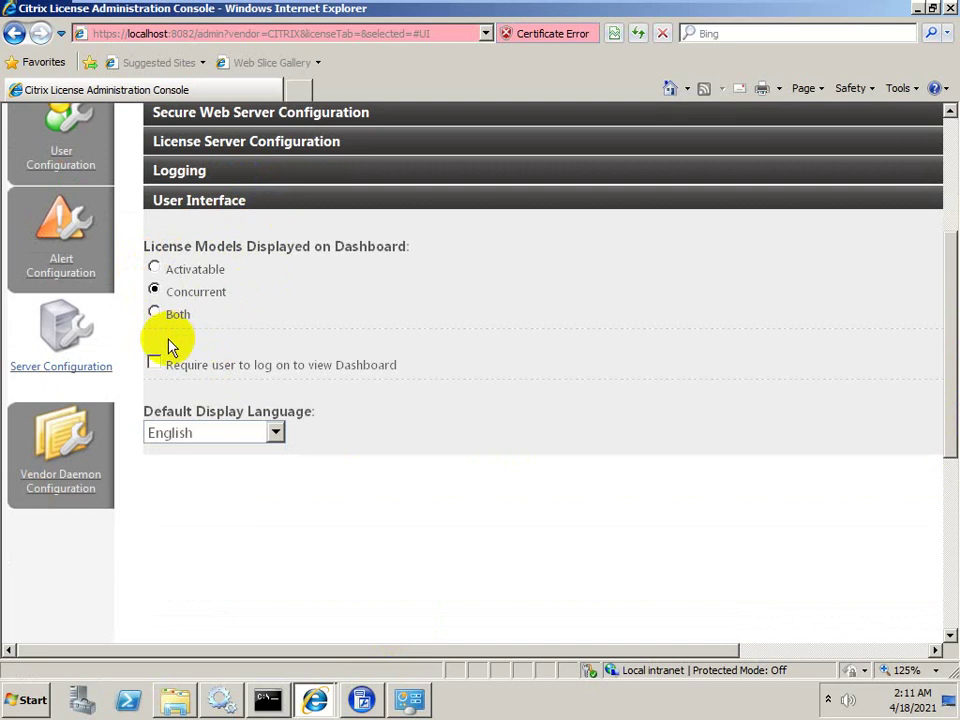
left_click(156, 314)
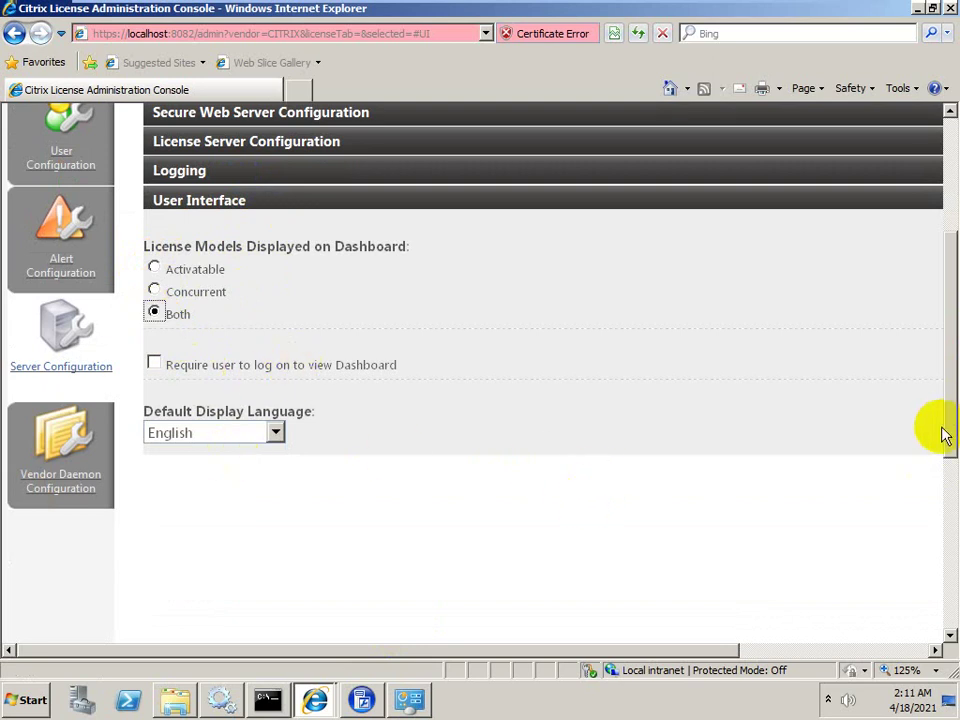
Show how to import a license from Vendor Daemon Configuration, browsing to output.txt on the Desktop as an example and cancelling the file selection
left_click_drag(953, 423, 909, 386)
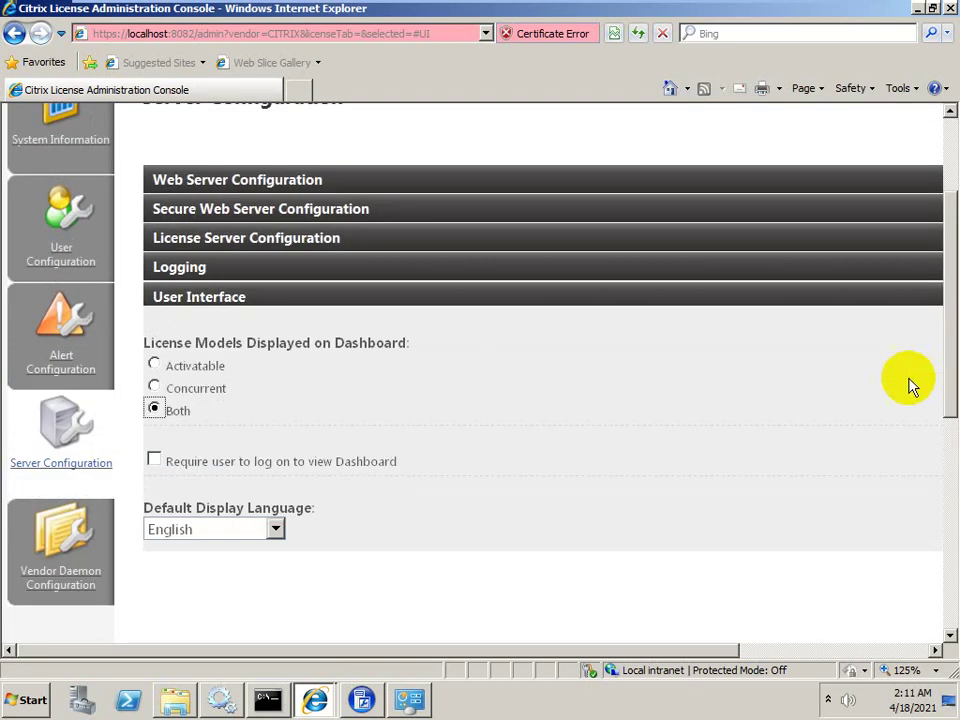
left_click(50, 558)
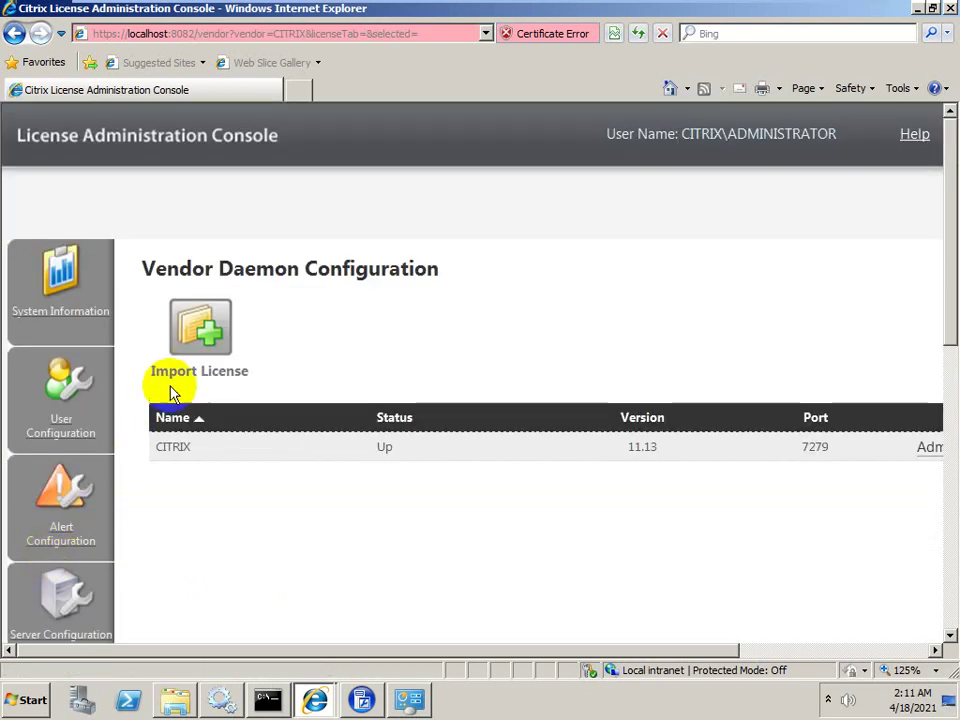
left_click(180, 350)
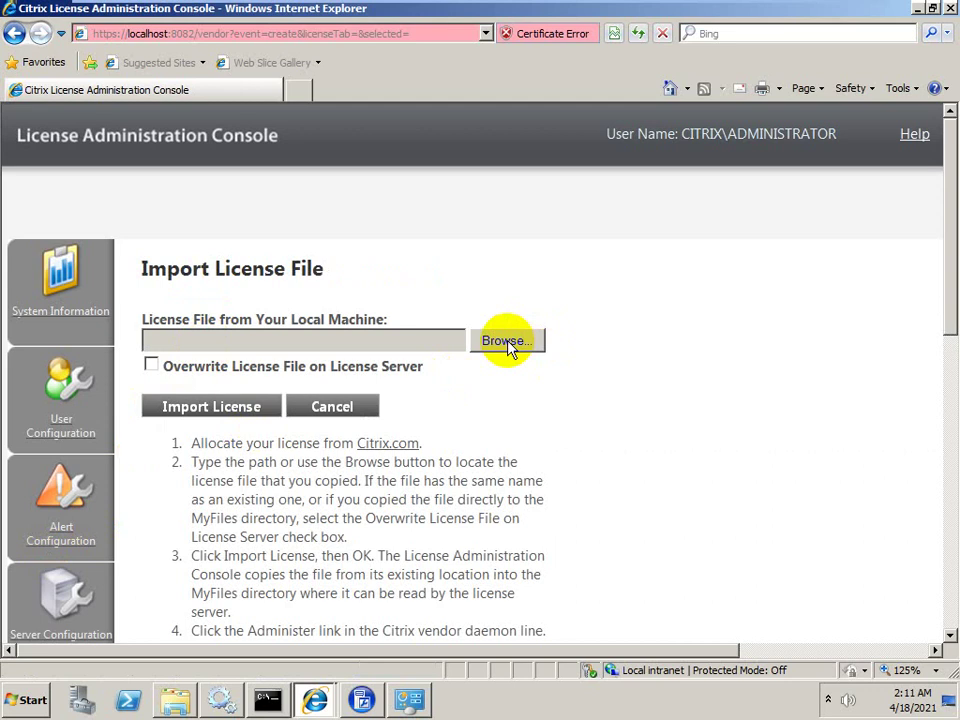
left_click(508, 343)
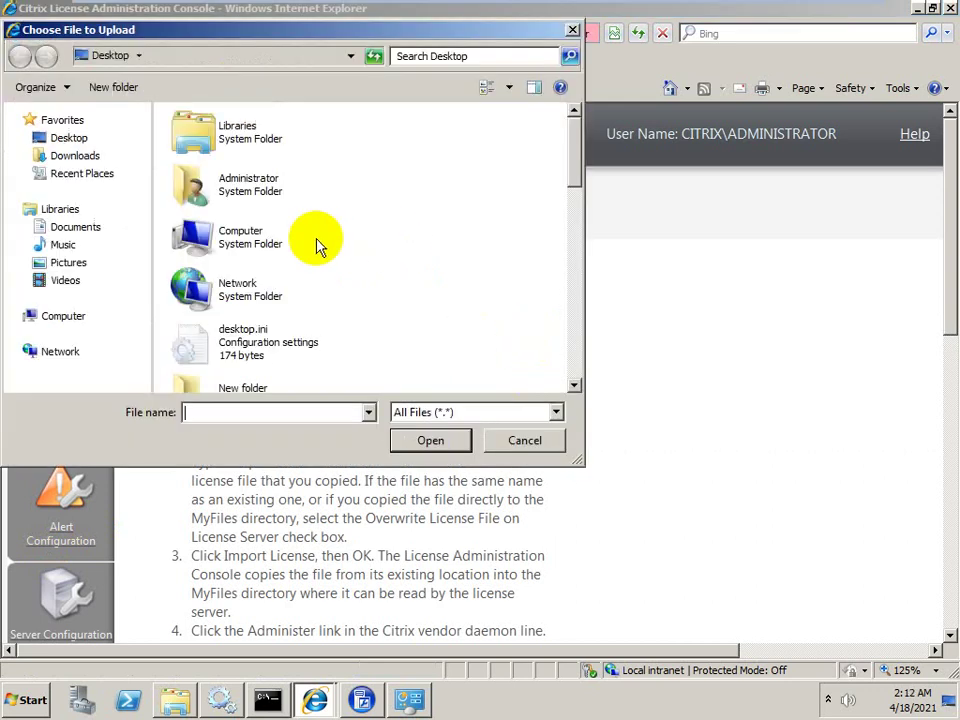
left_click_drag(576, 171, 574, 356)
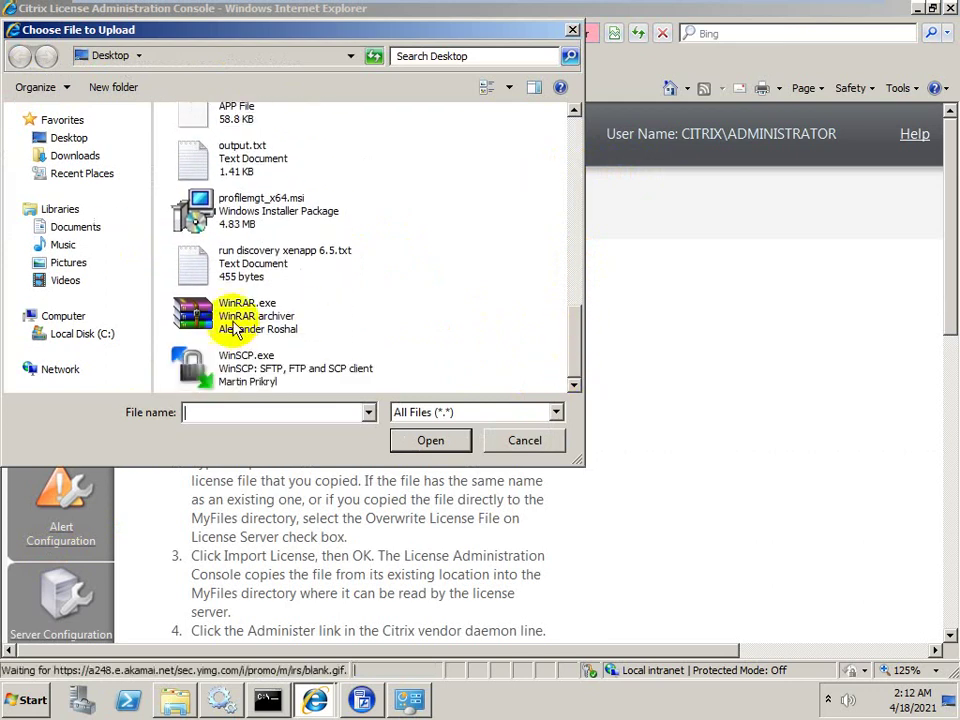
left_click(245, 175)
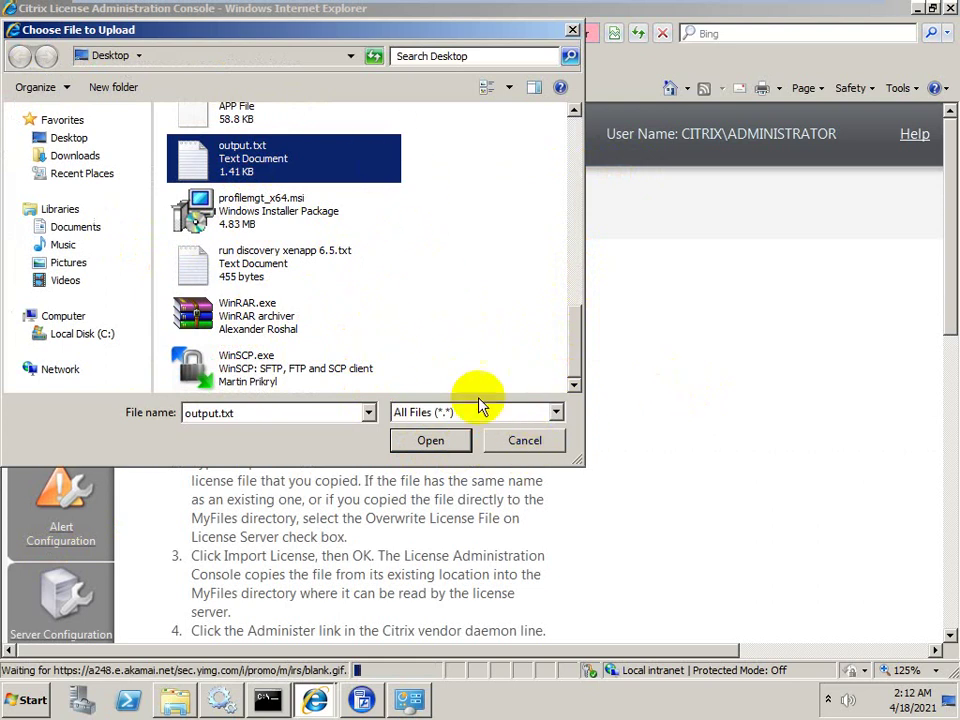
left_click(524, 441)
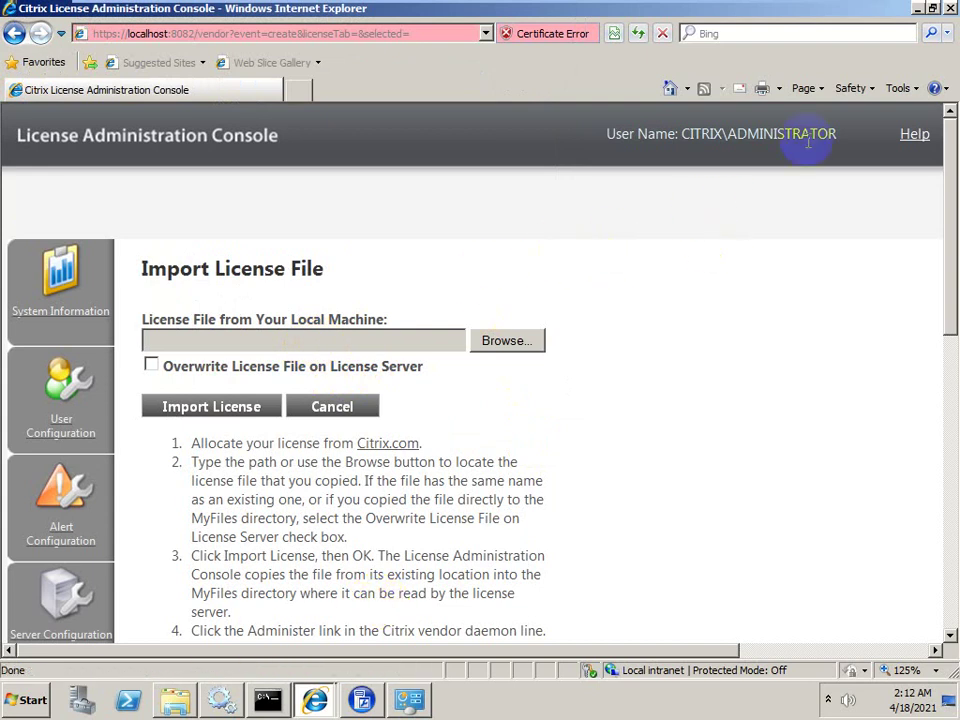
Switch to Windows Explorer to show the MyFiles folder under Citrix\Licensing, and return to the License Administration Console
left_click(174, 702)
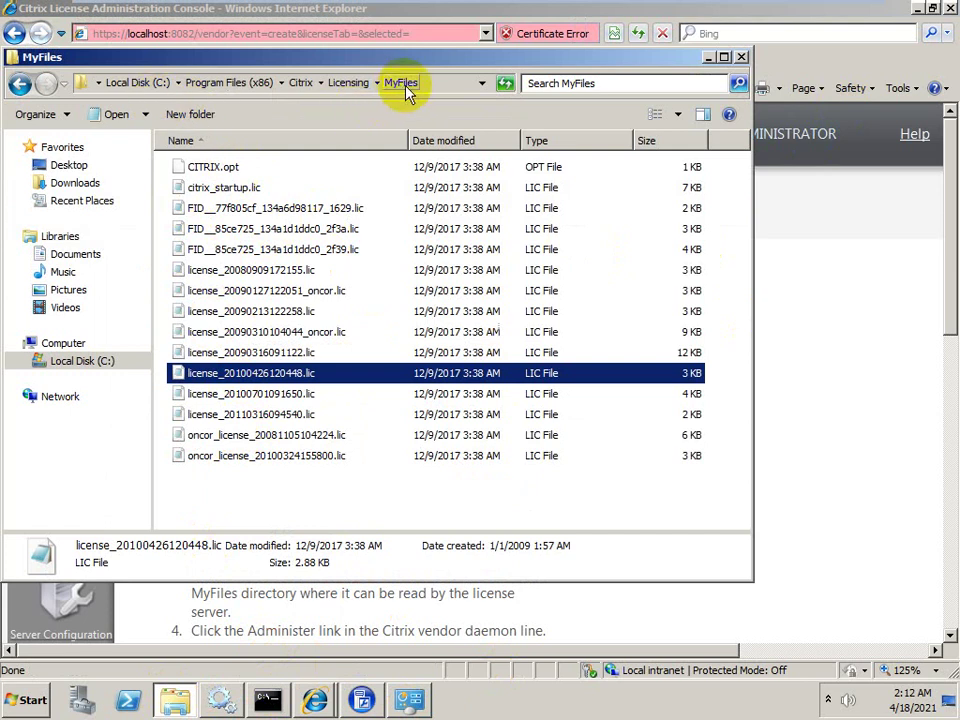
left_click(350, 83)
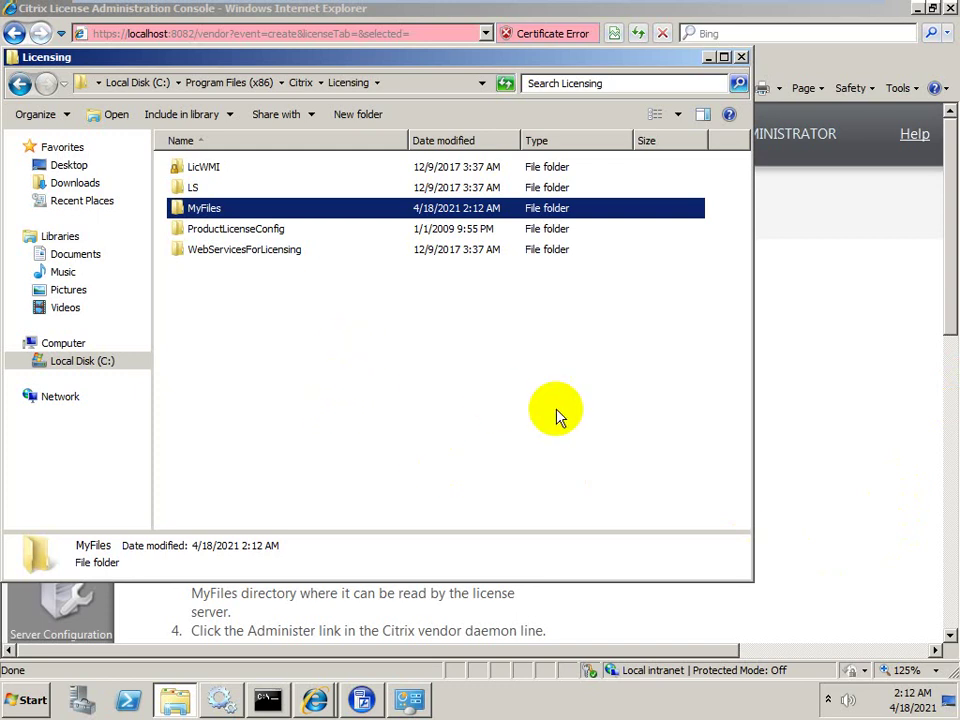
left_click(868, 352)
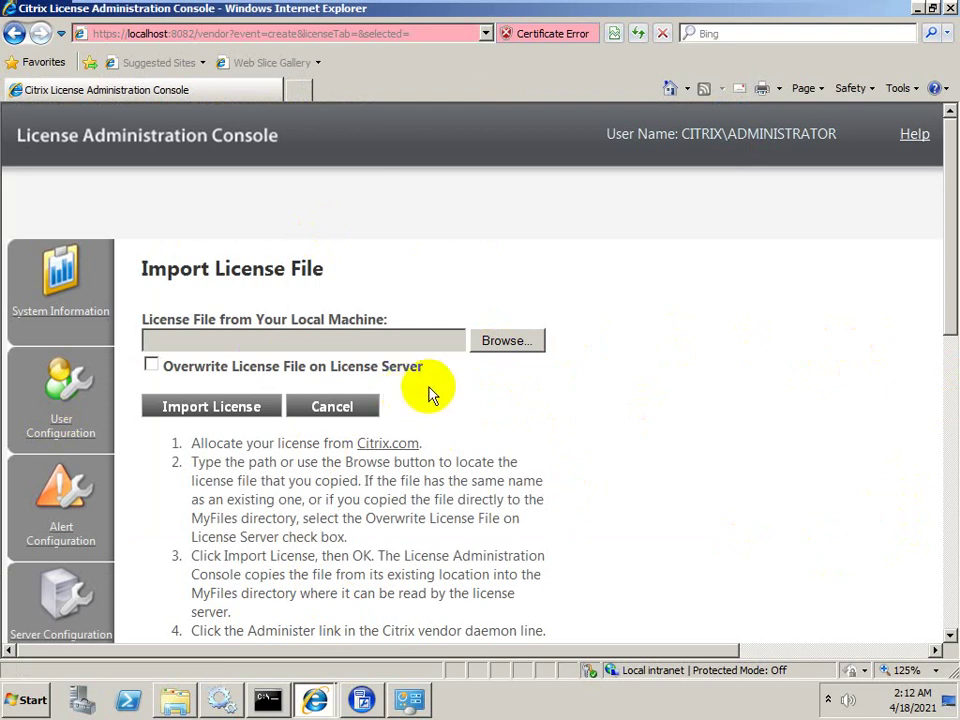
Open the administration page of the CITRIX vendor daemon and highlight its license file directory path
left_click_drag(950, 300, 953, 343)
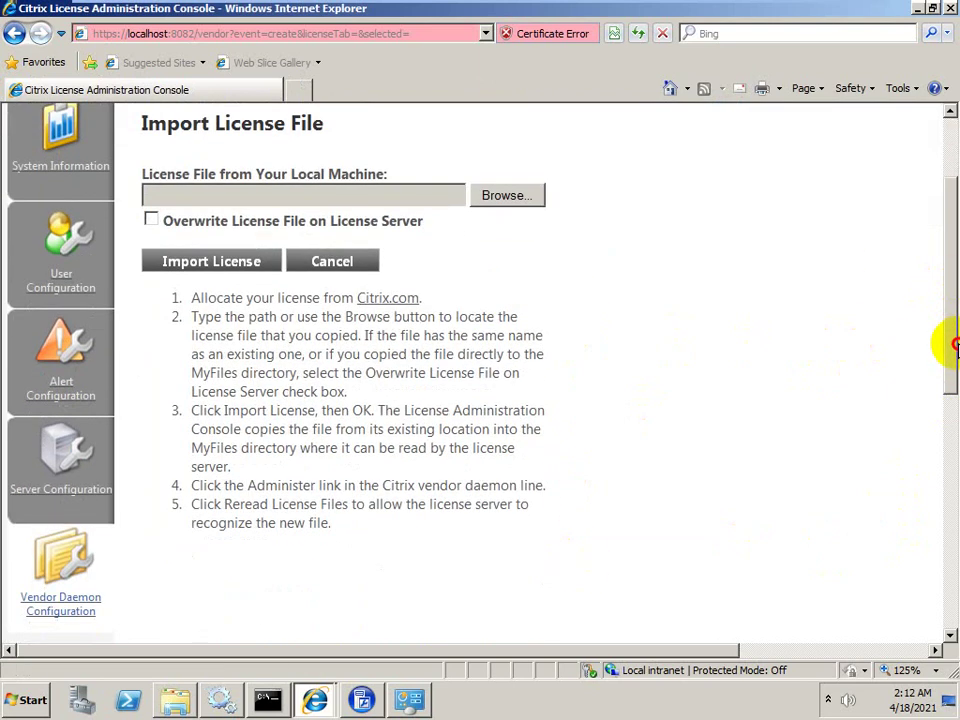
left_click(73, 613)
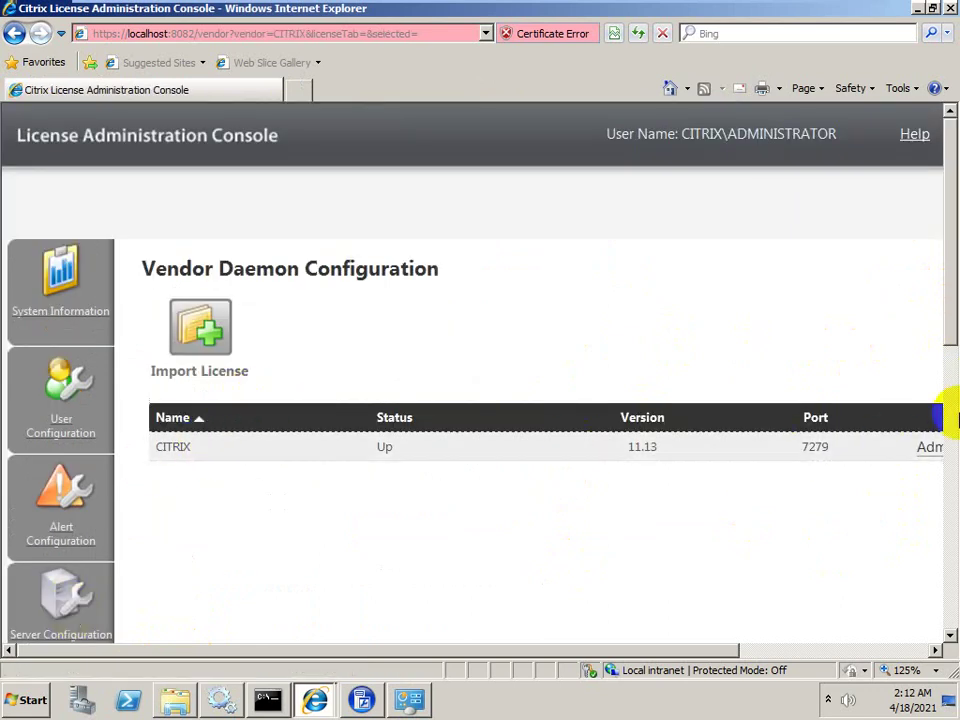
left_click_drag(582, 652, 680, 660)
left_click(697, 449)
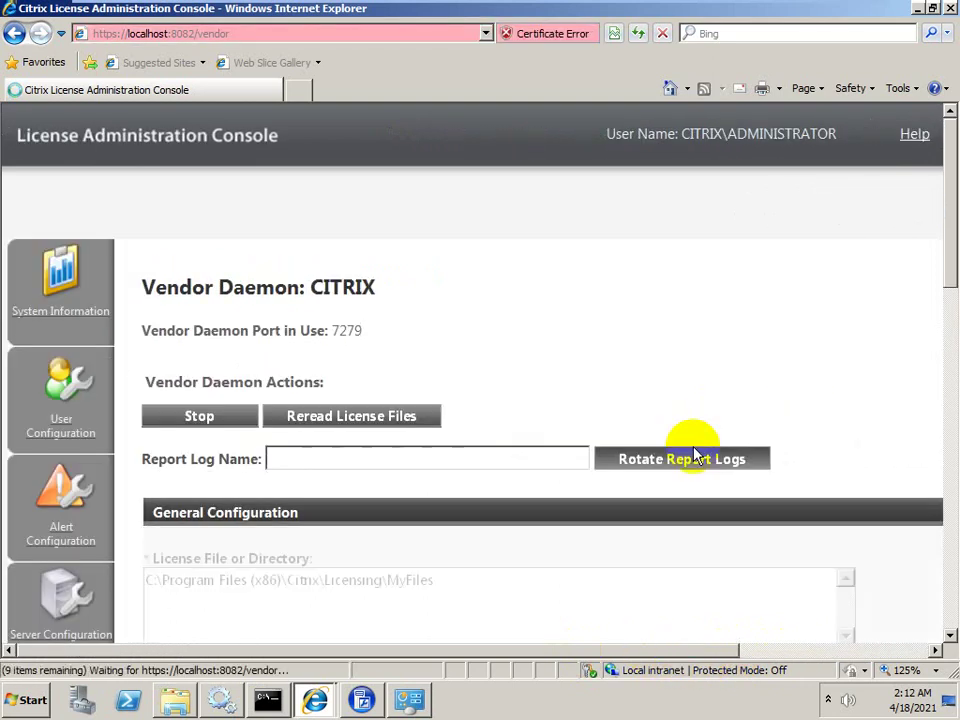
left_click_drag(945, 236, 945, 270)
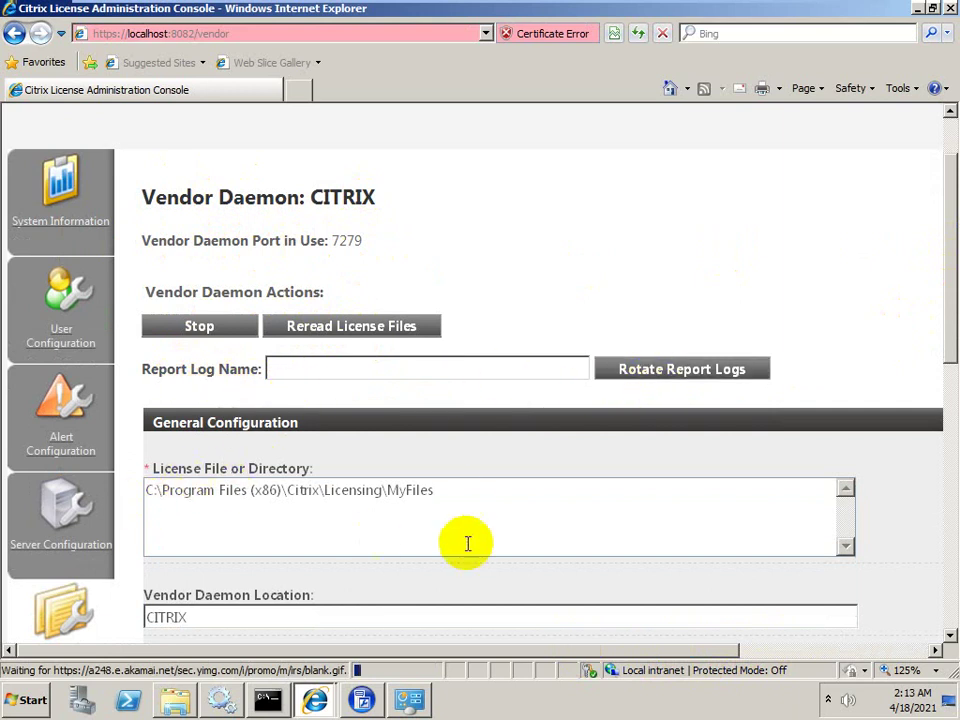
left_click_drag(465, 506, 86, 467)
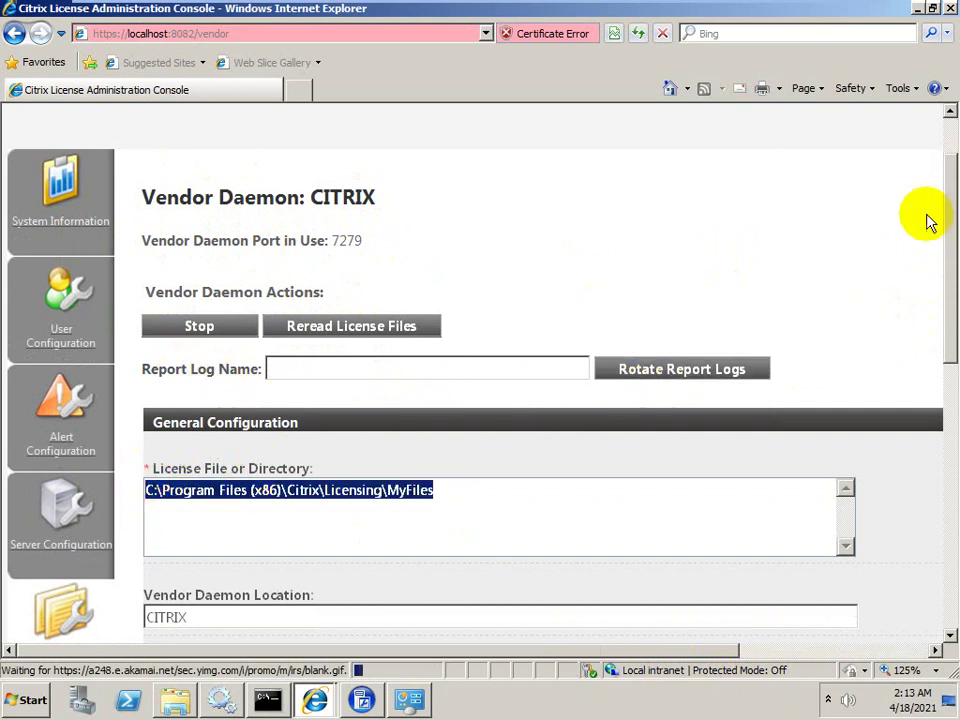
Review the vendor daemon's location, port, restart attempts and expiration alert setting under General Configuration
left_click_drag(948, 280, 951, 372)
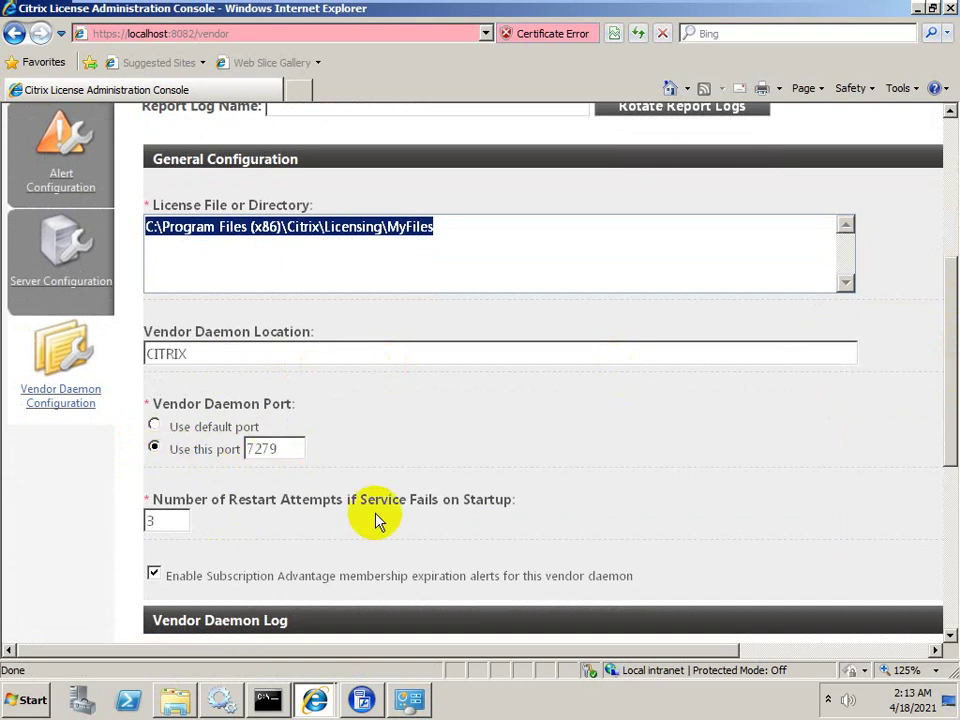
left_click_drag(946, 362, 955, 230)
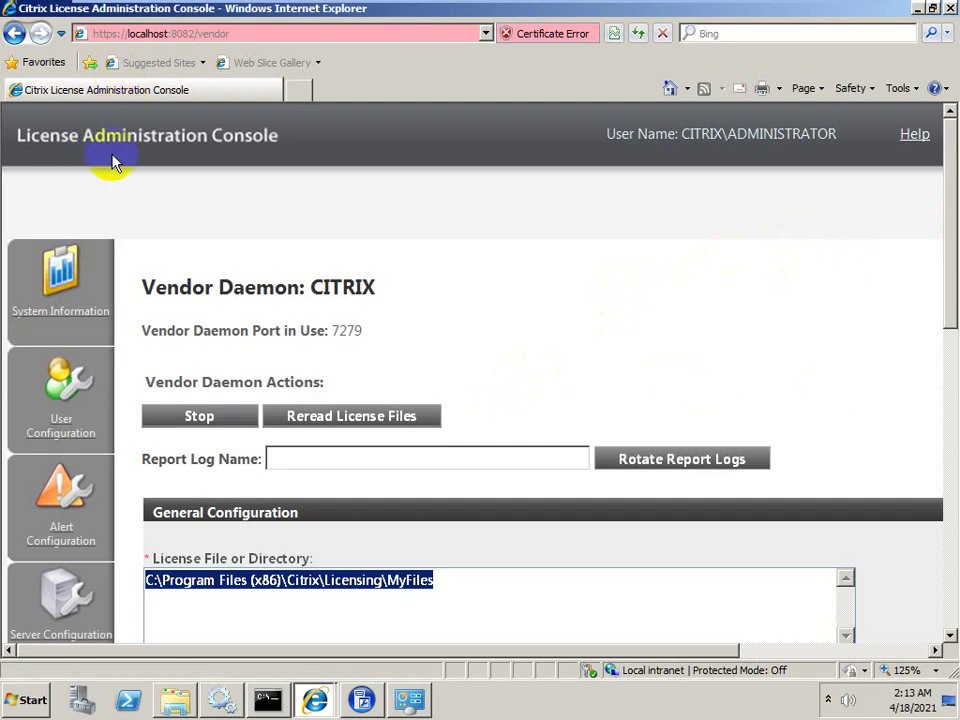
left_click(279, 212)
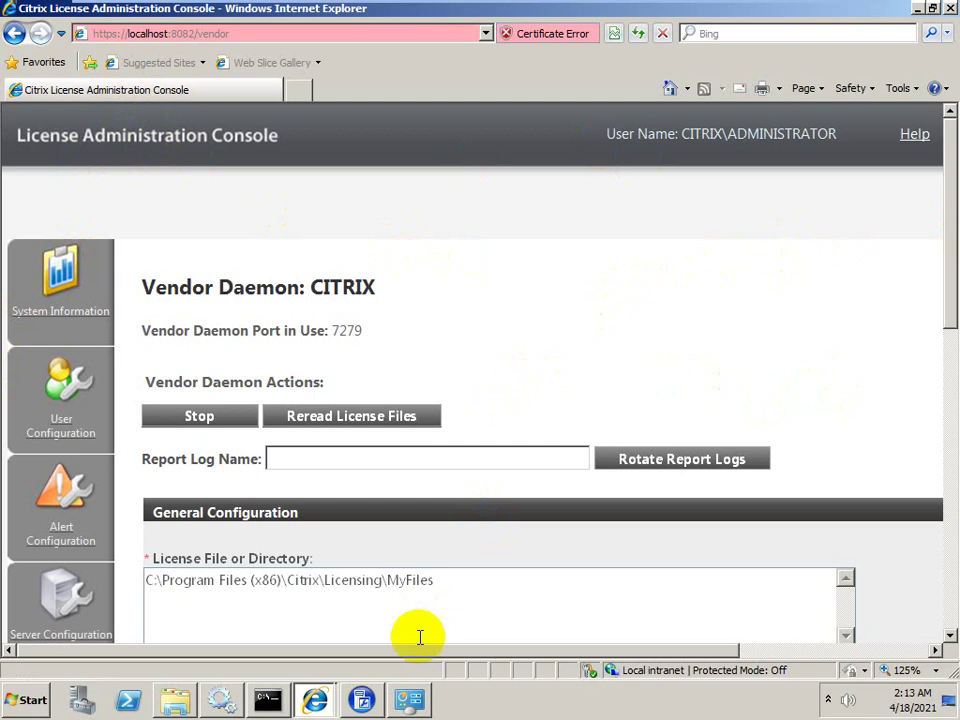
Return to the Dashboard to review the critical alerts and the concurrent license list
left_click_drag(467, 652, 784, 655)
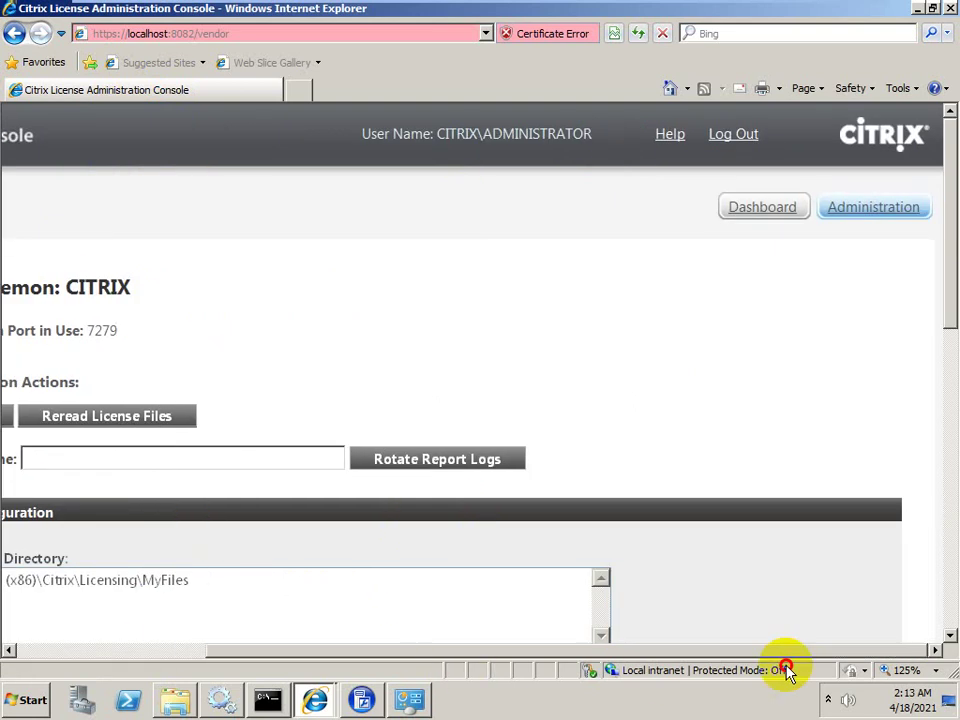
left_click(762, 208)
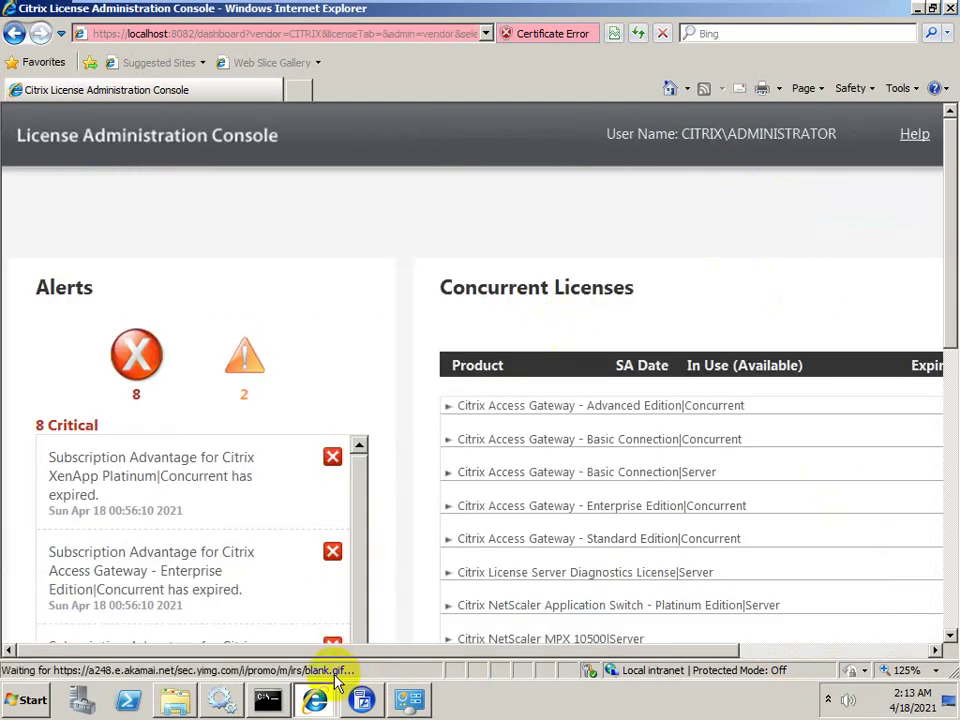
mouse_move(336, 648)
left_mouse_down()
mouse_move(450, 653)
mouse_move(340, 655)
left_mouse_up()
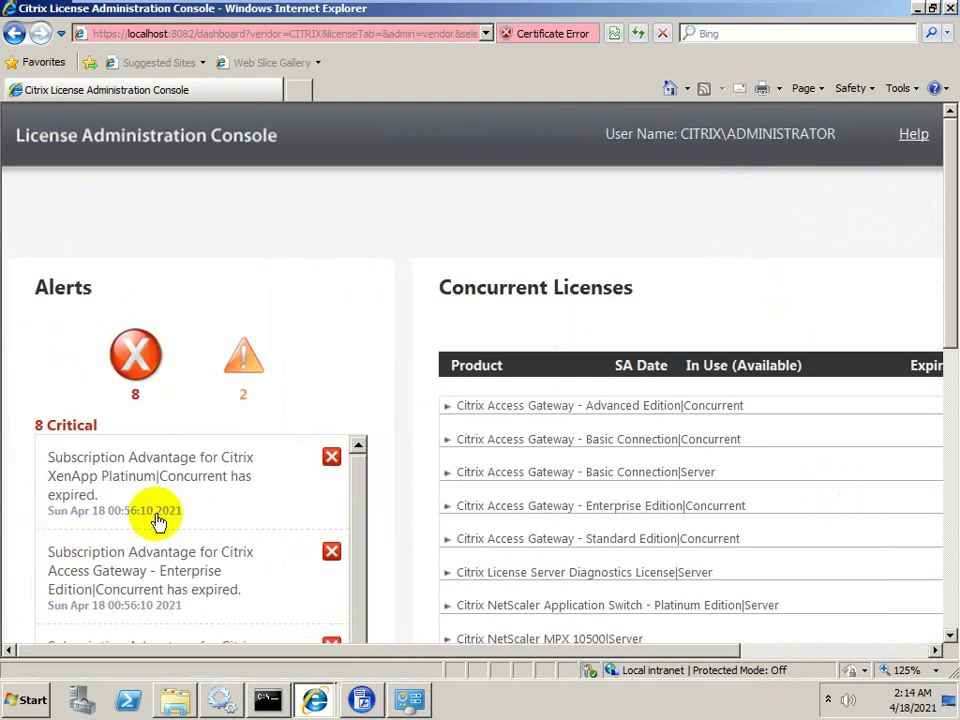
Expand the Citrix XenApp Platinum|Concurrent entry in Concurrent Licenses and highlight its available and in-use license counts
left_click_drag(285, 650, 600, 690)
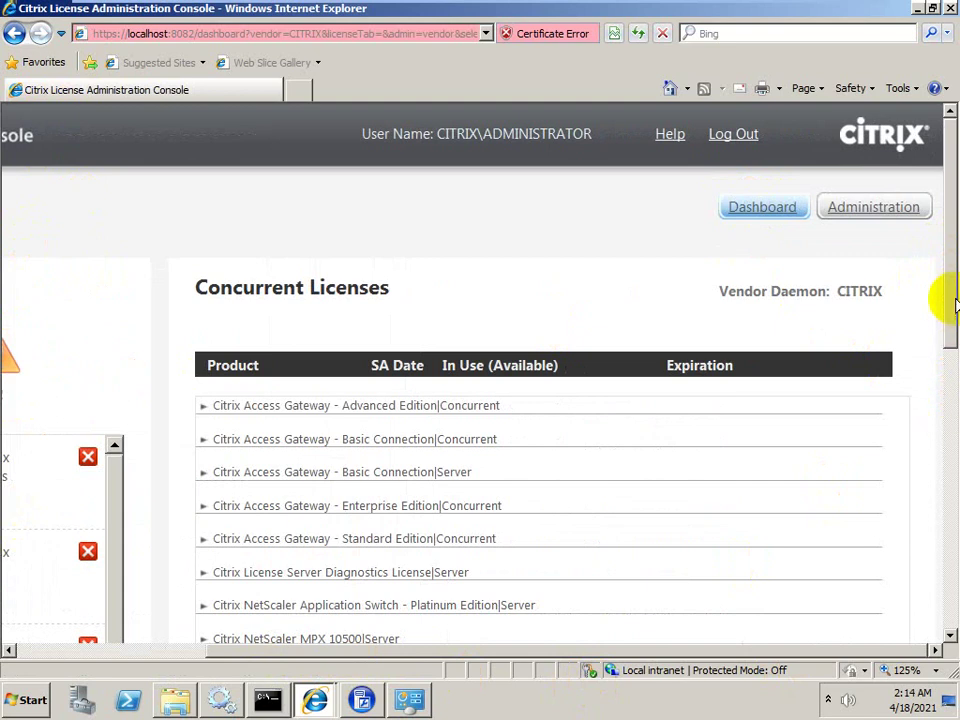
left_click_drag(945, 300, 922, 380)
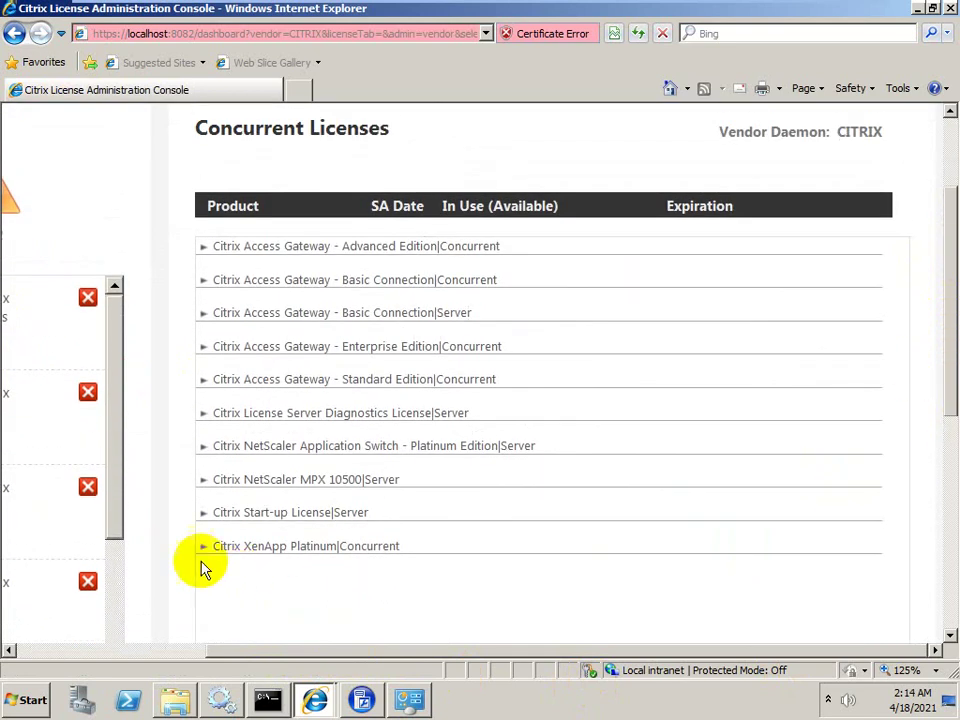
left_click(313, 560)
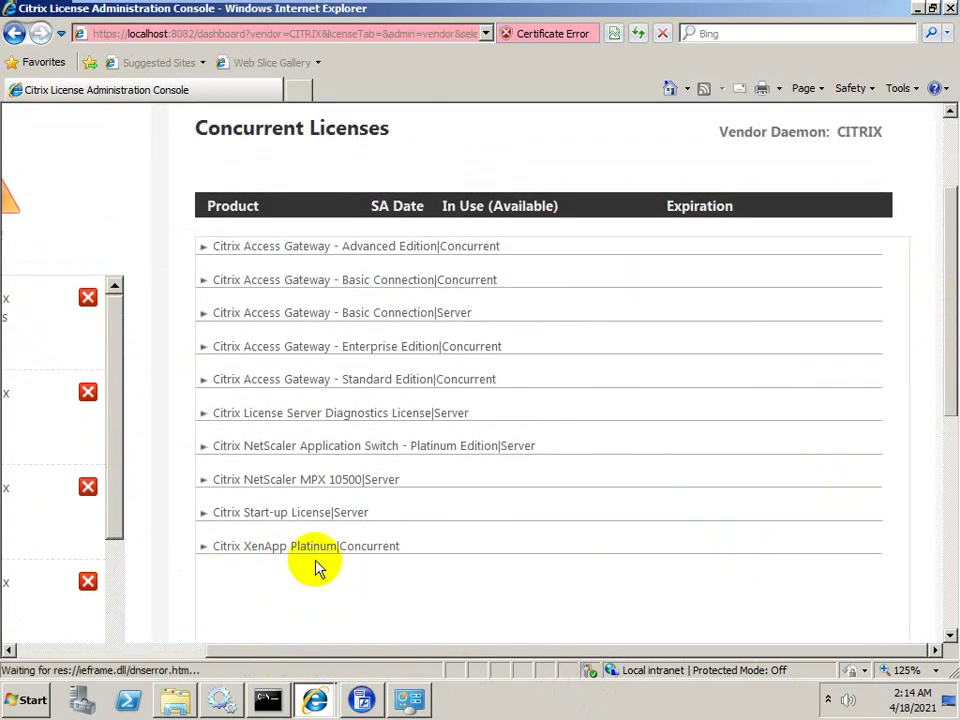
left_click(201, 548)
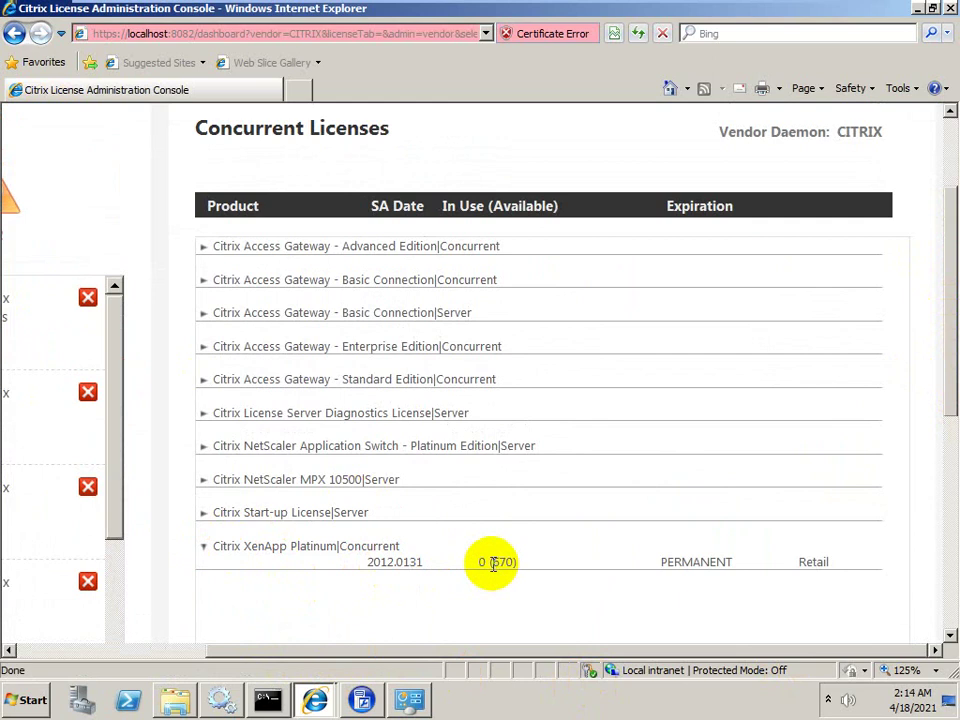
left_click_drag(492, 563, 531, 563)
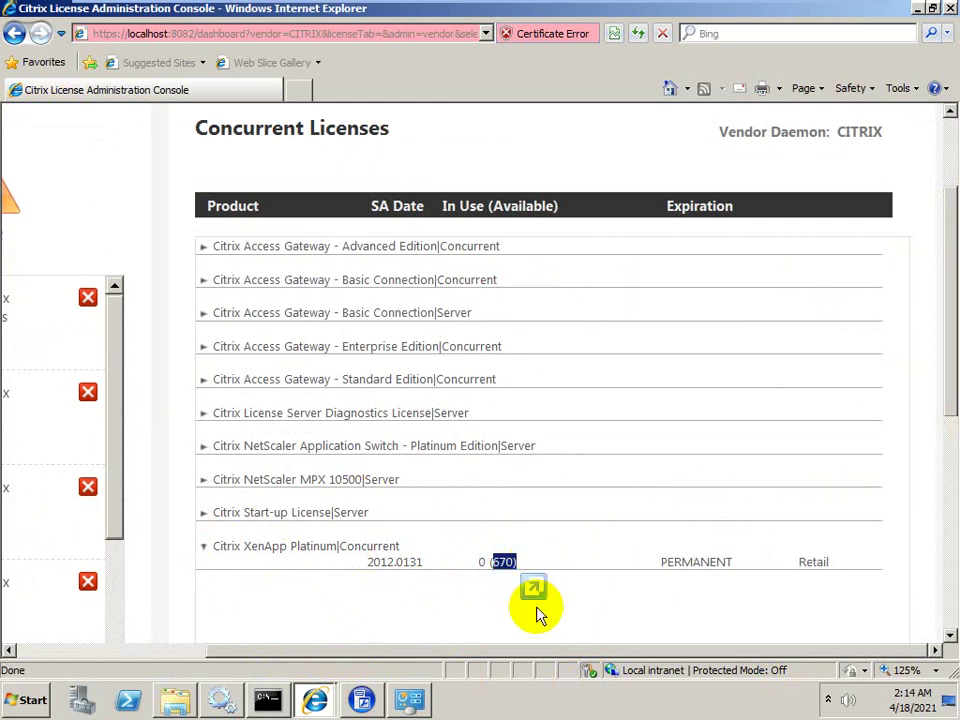
left_click_drag(486, 561, 452, 566)
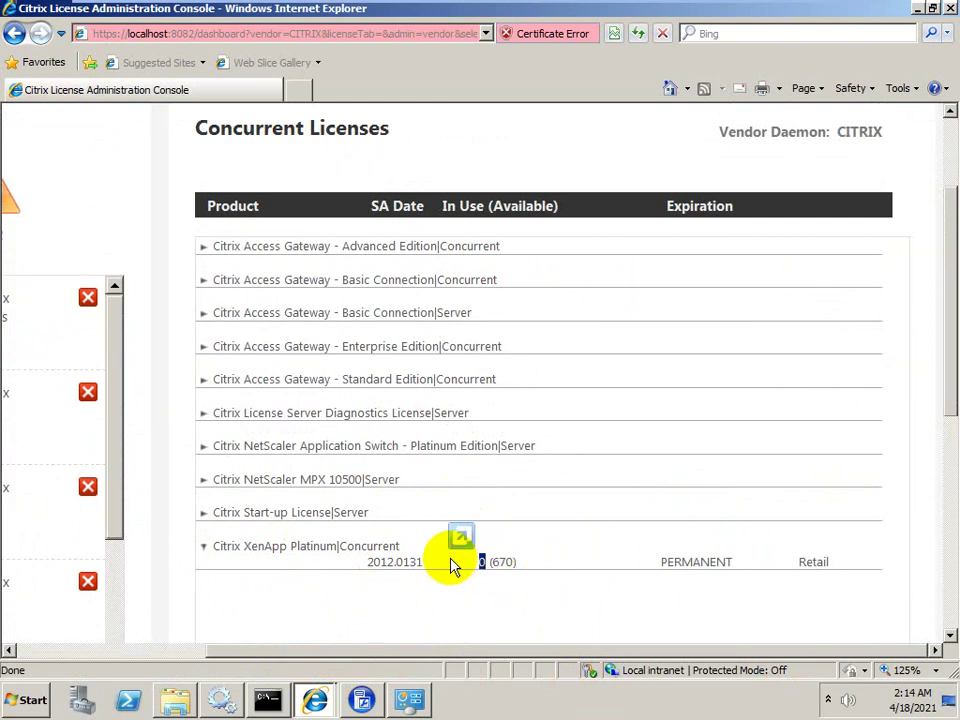
Expand the Citrix Start-up License|Server entry, highlight its available and in-use counts, and look over the rest of the Dashboard
left_click(250, 514)
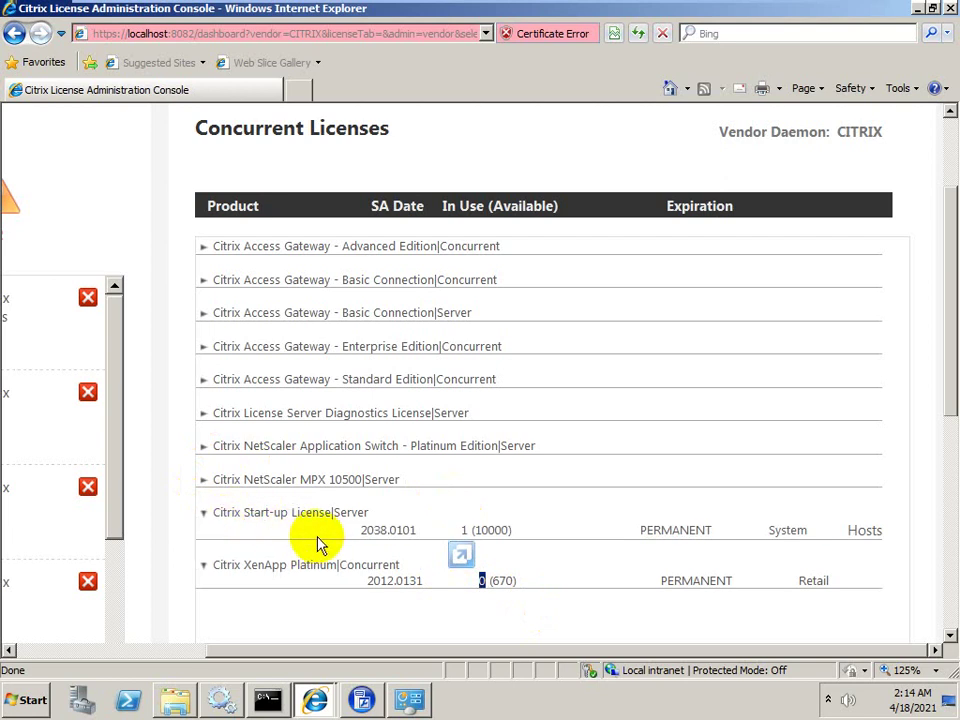
left_click_drag(466, 528, 512, 531)
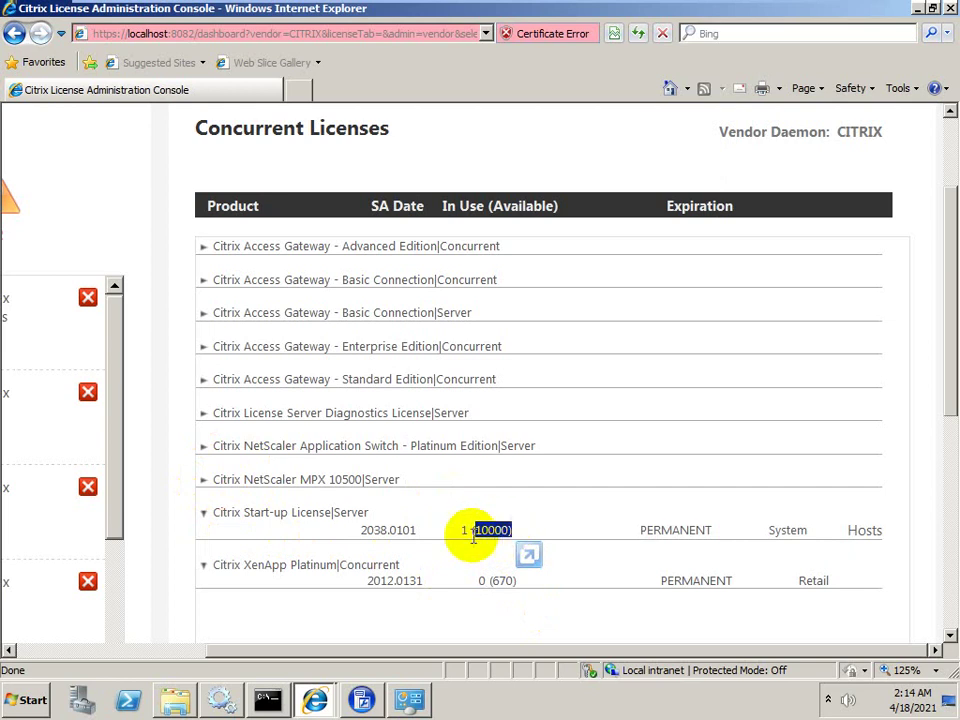
double_click(465, 530)
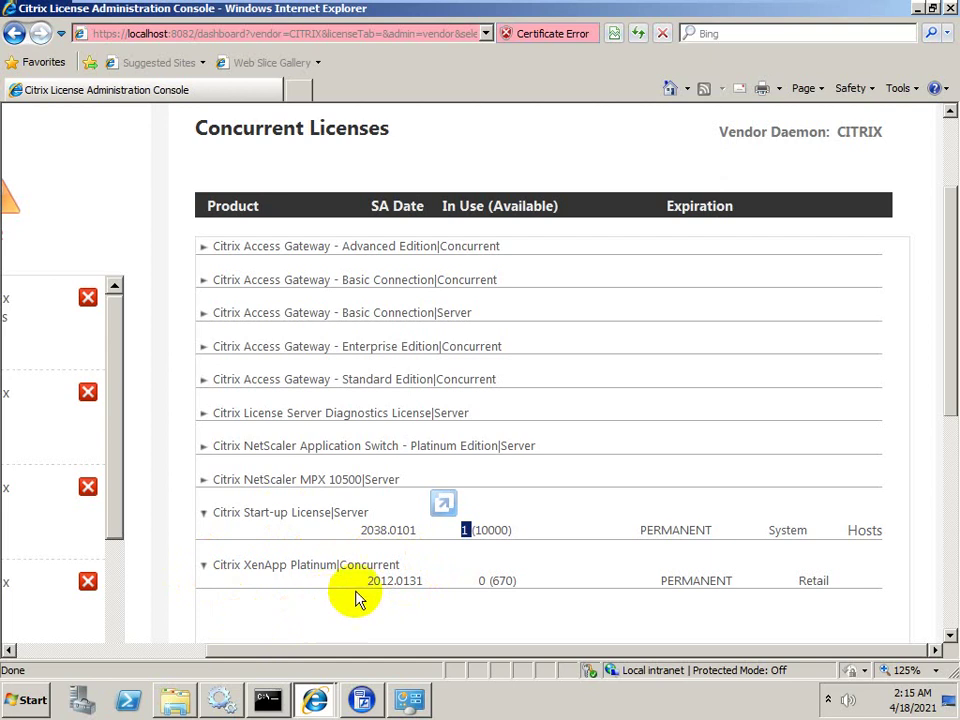
left_click_drag(948, 343, 953, 545)
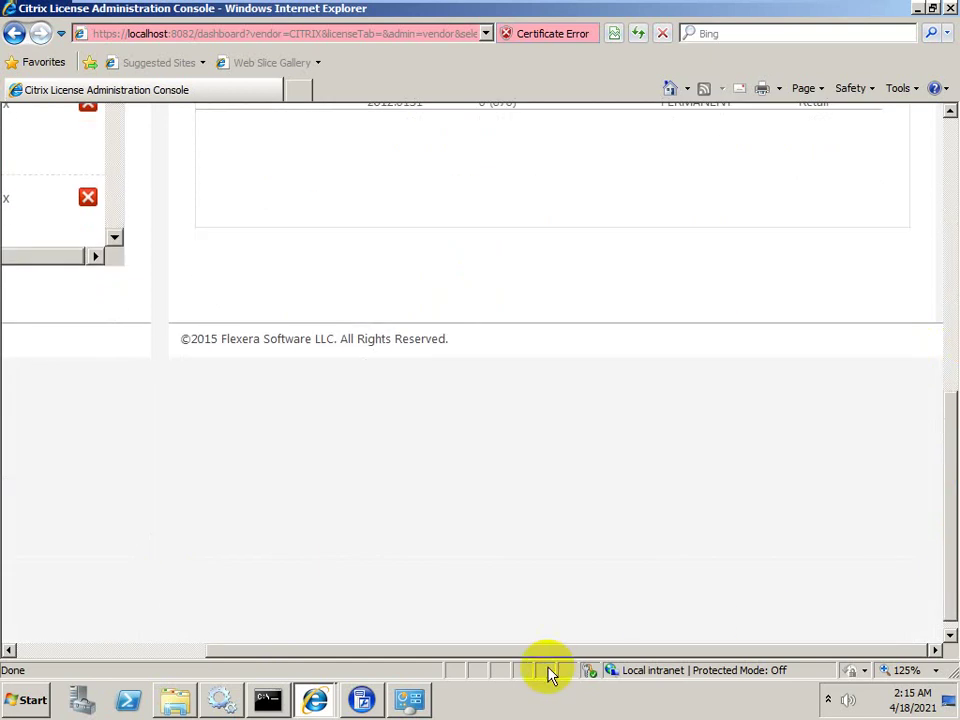
left_click_drag(529, 651, 268, 650)
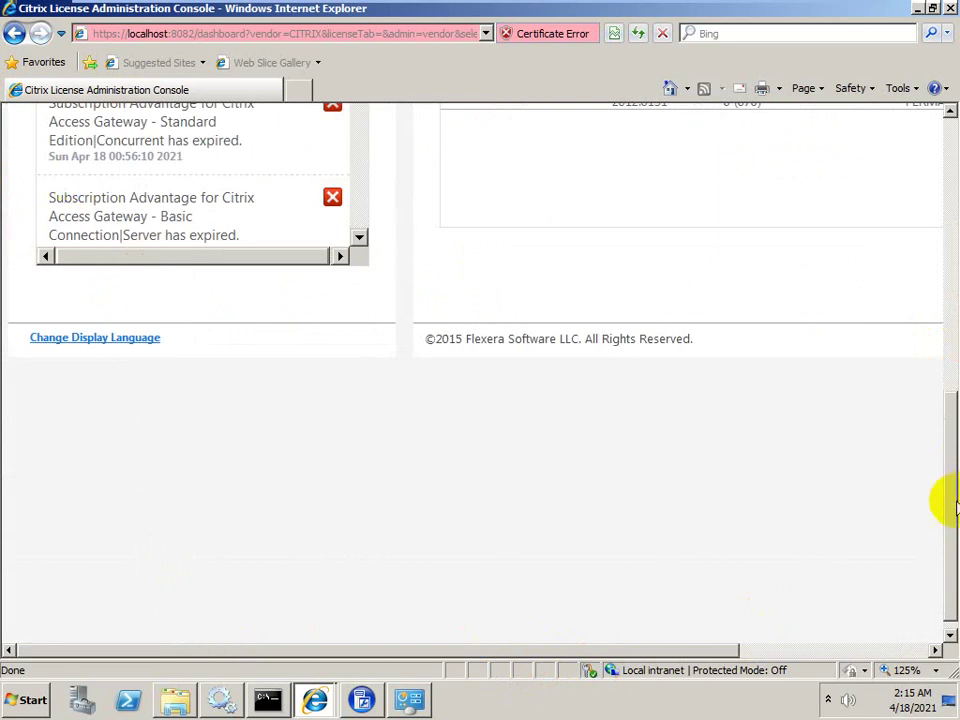
left_click_drag(943, 501, 945, 311)
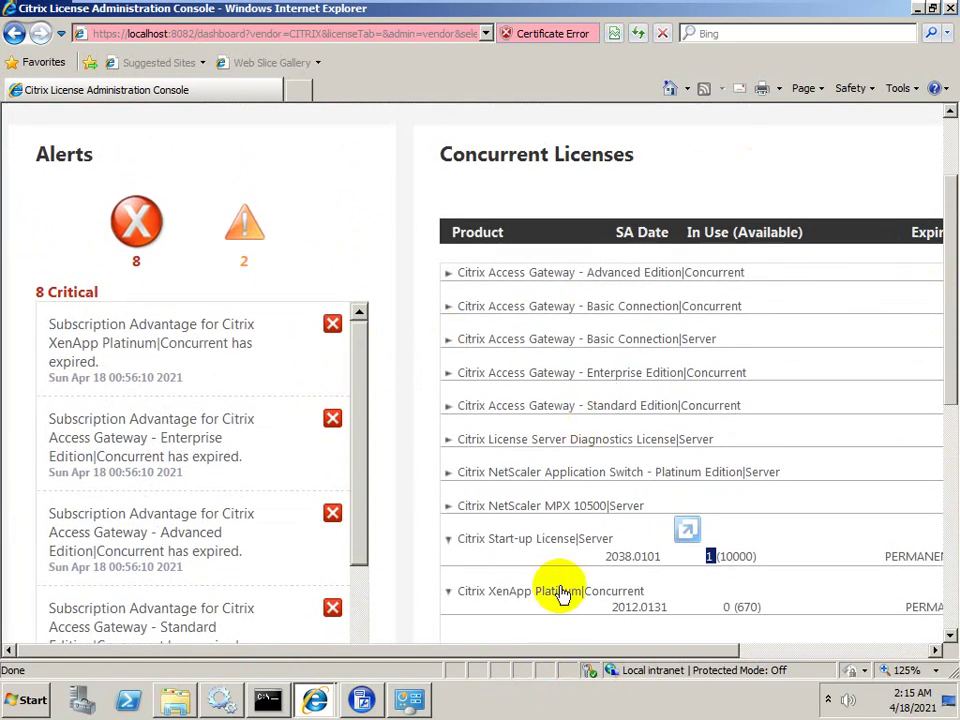
Switch to Windows Explorer, open the LS folder under Citrix\Licensing, and minimize the License Administration Console
left_click(178, 702)
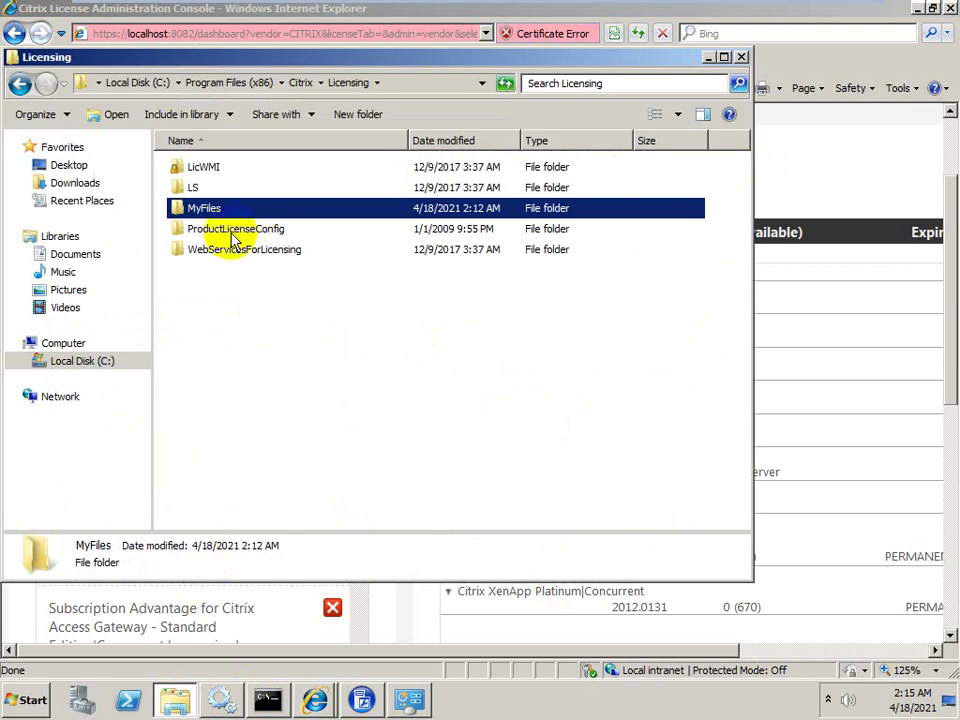
double_click(192, 188)
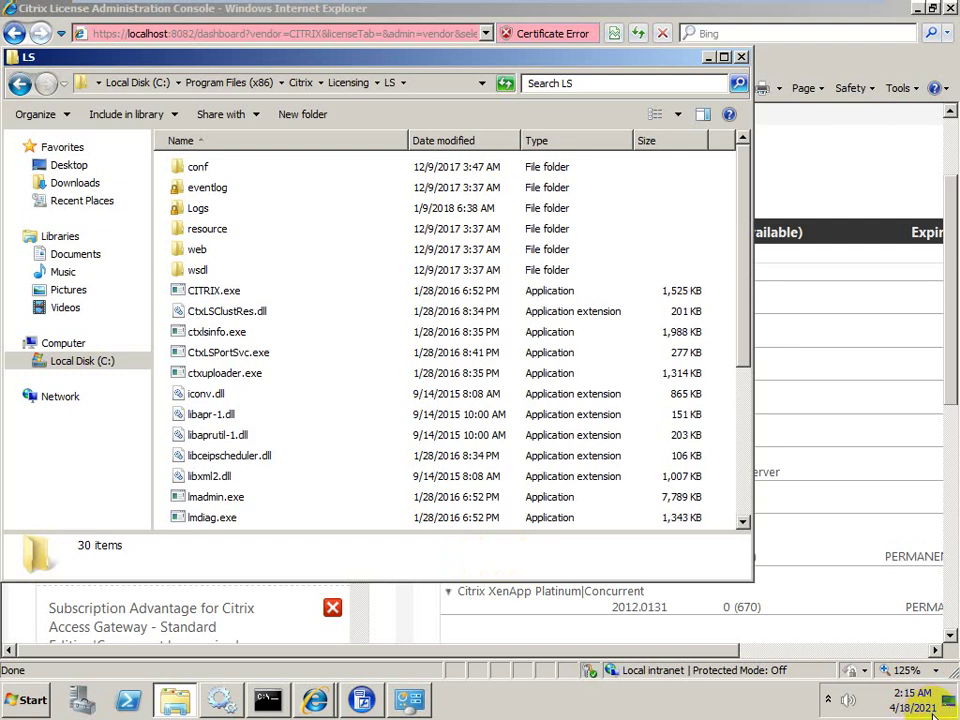
mouse_move(932, 713)
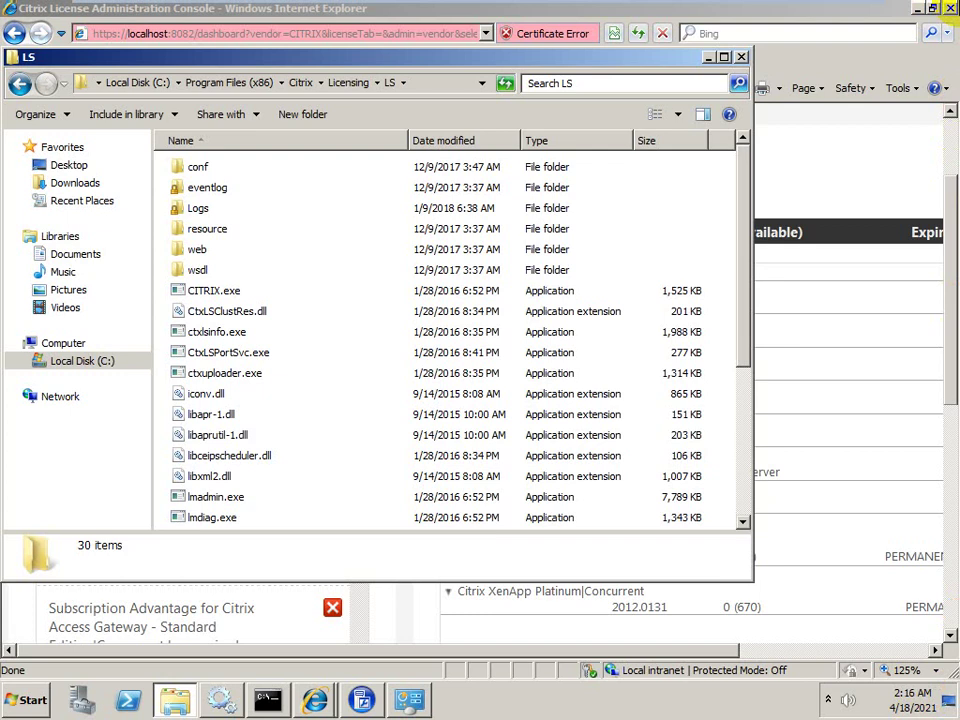
left_click(918, 12)
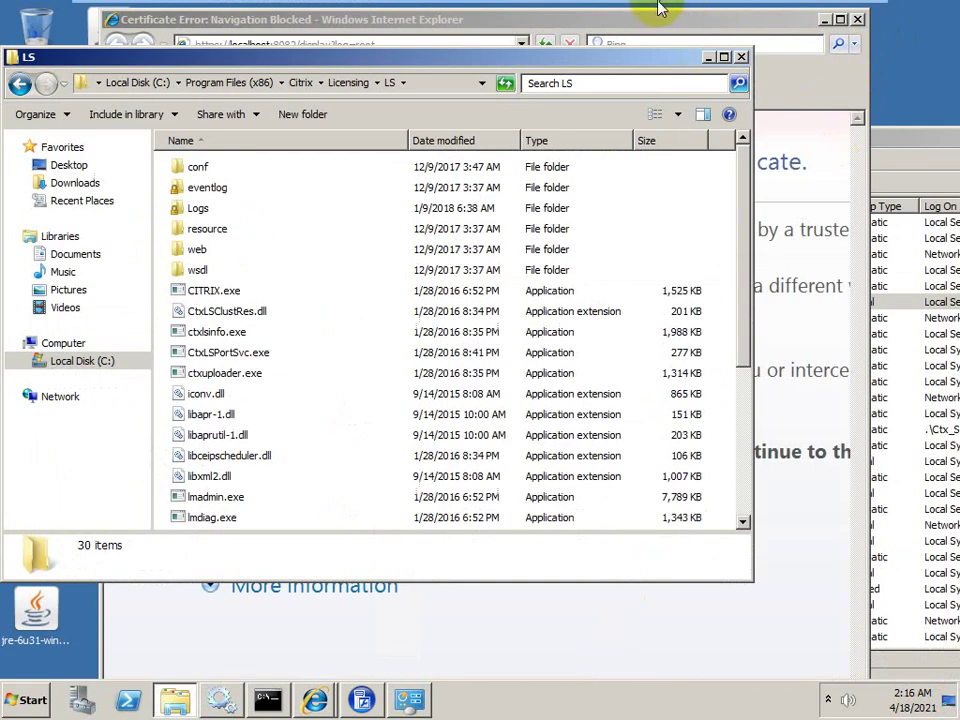
mouse_move(660, 8)
left_click(815, 14)
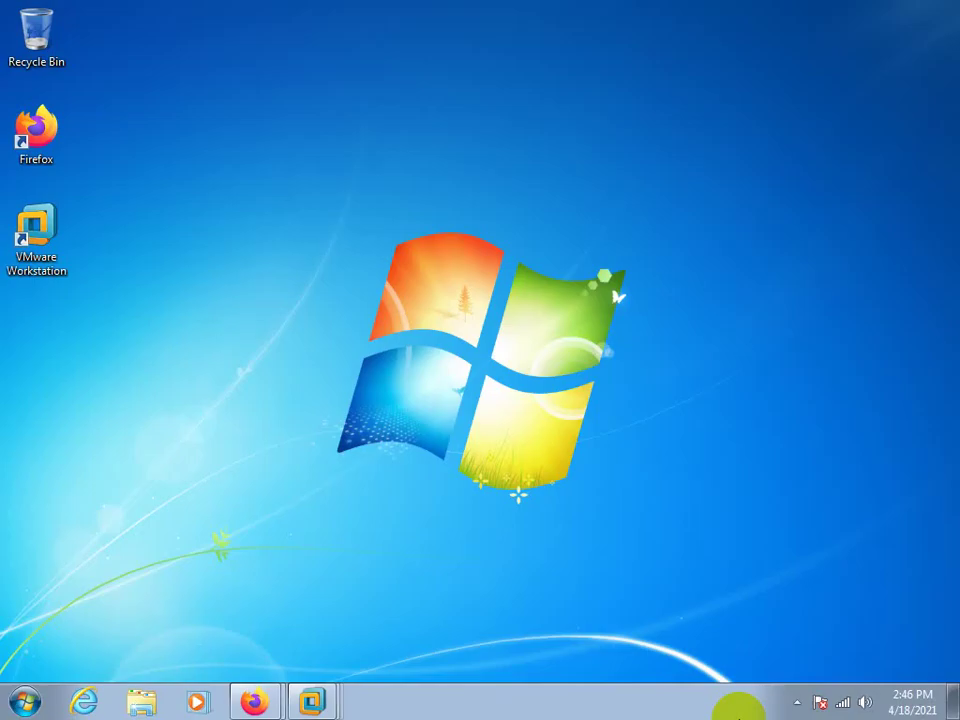
left_click(797, 702)
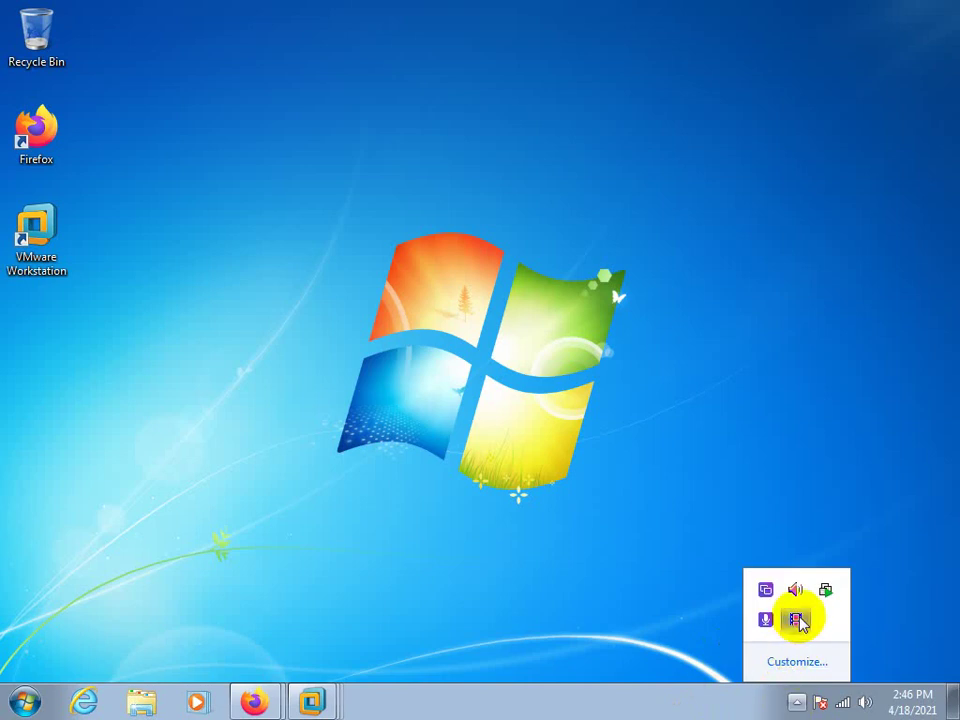
left_click(797, 620)
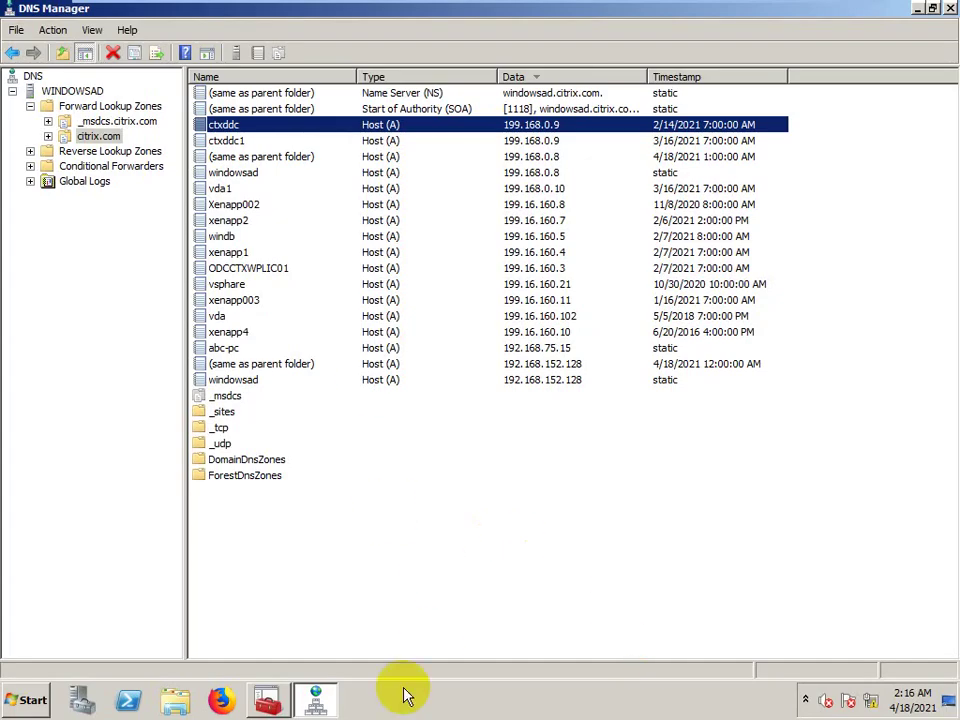
mouse_move(654, 10)
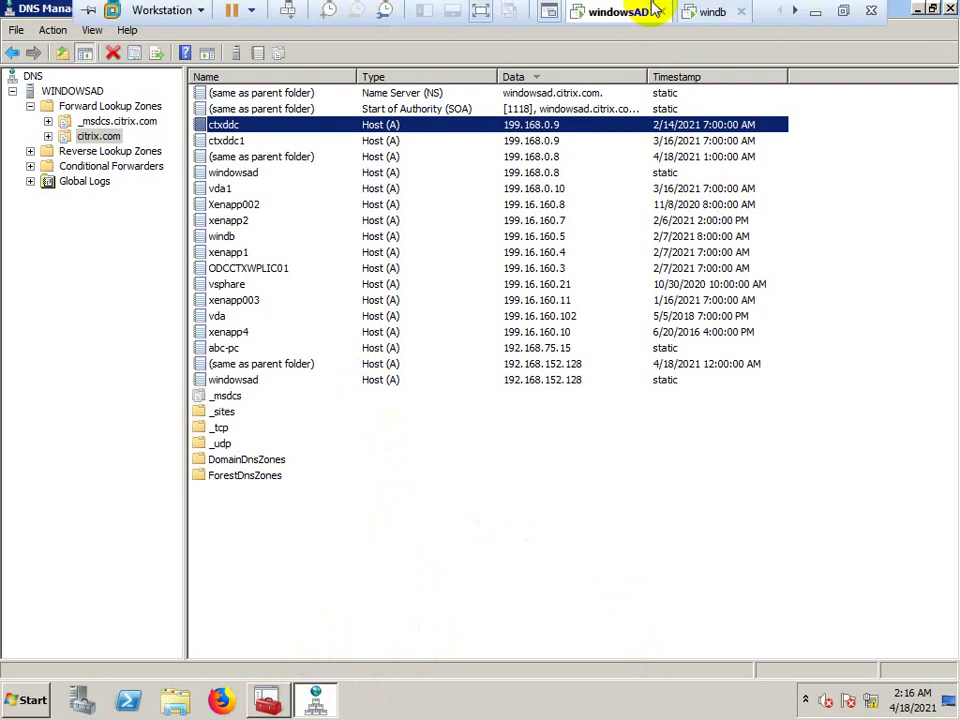
left_click(795, 15)
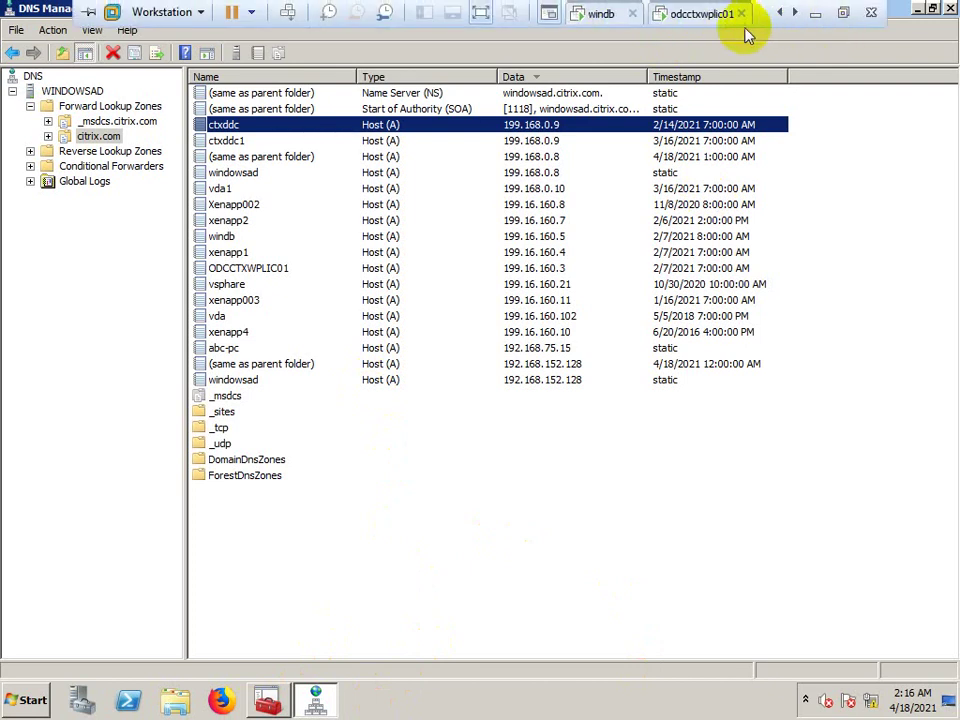
left_click(690, 14)
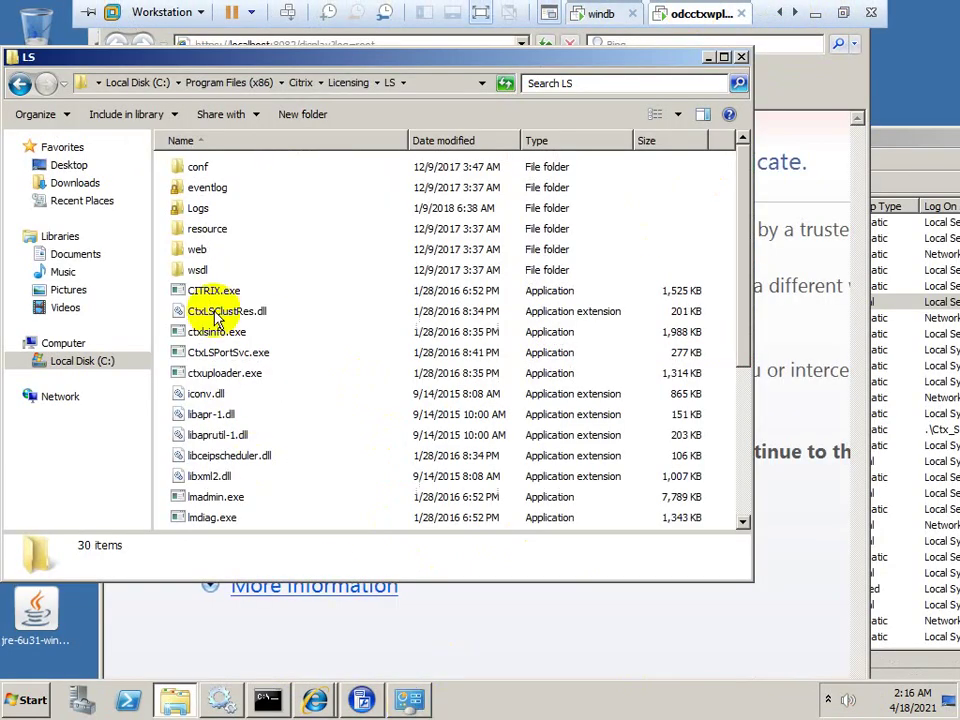
Go back up to the Licensing folder and open the conf folder inside LS
left_click(346, 86)
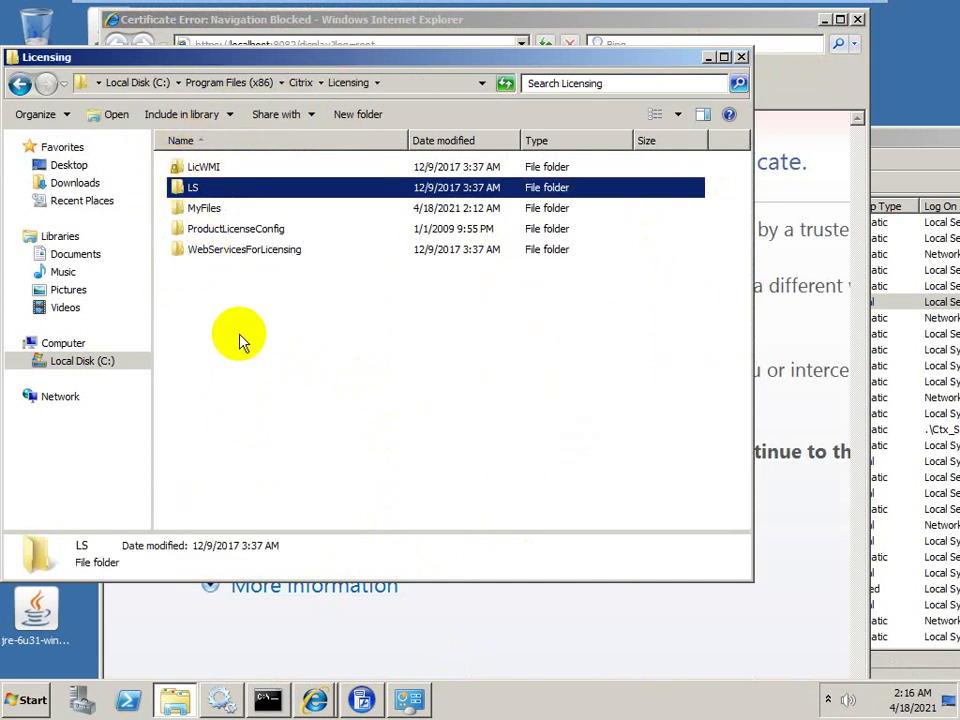
double_click(193, 188)
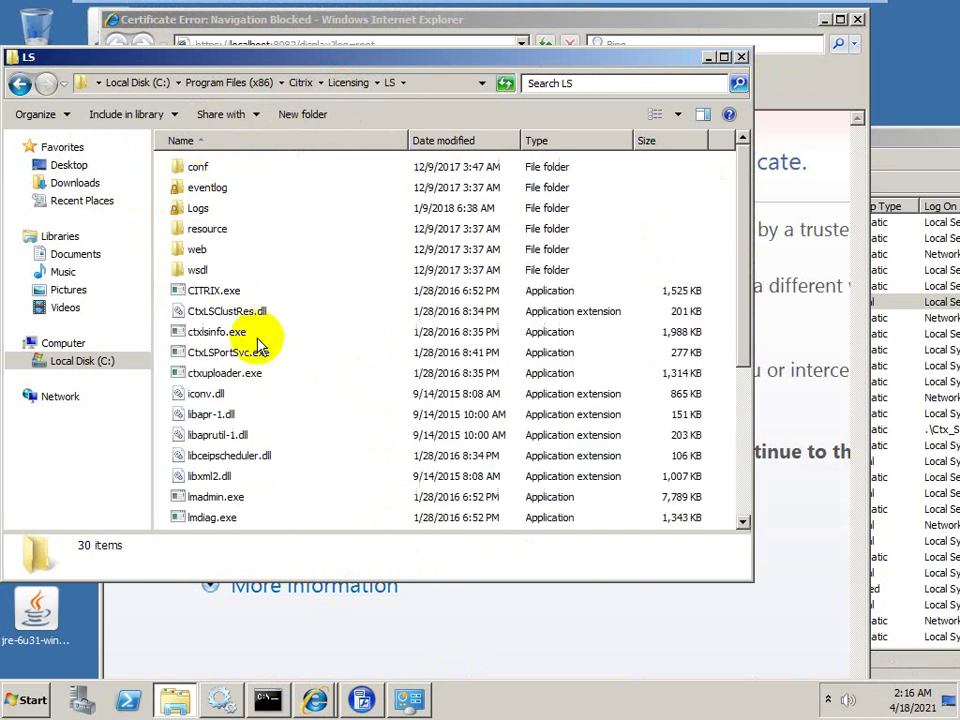
double_click(198, 167)
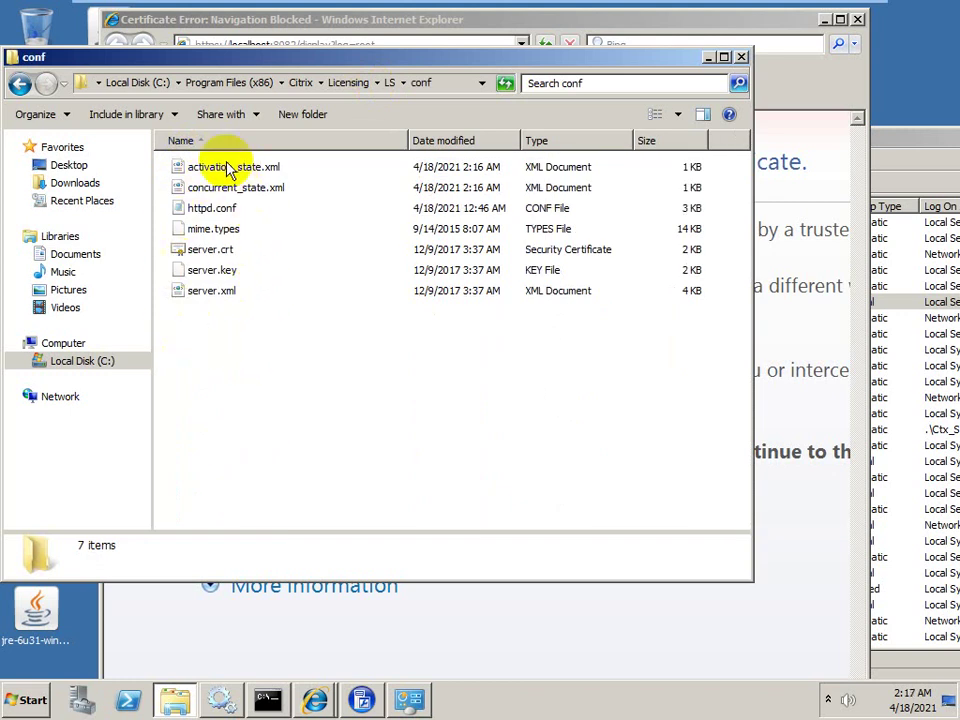
Open httpd.conf for editing in Notepad, review the license server's web configuration in a maximized window, and close the file
right_click(204, 209)
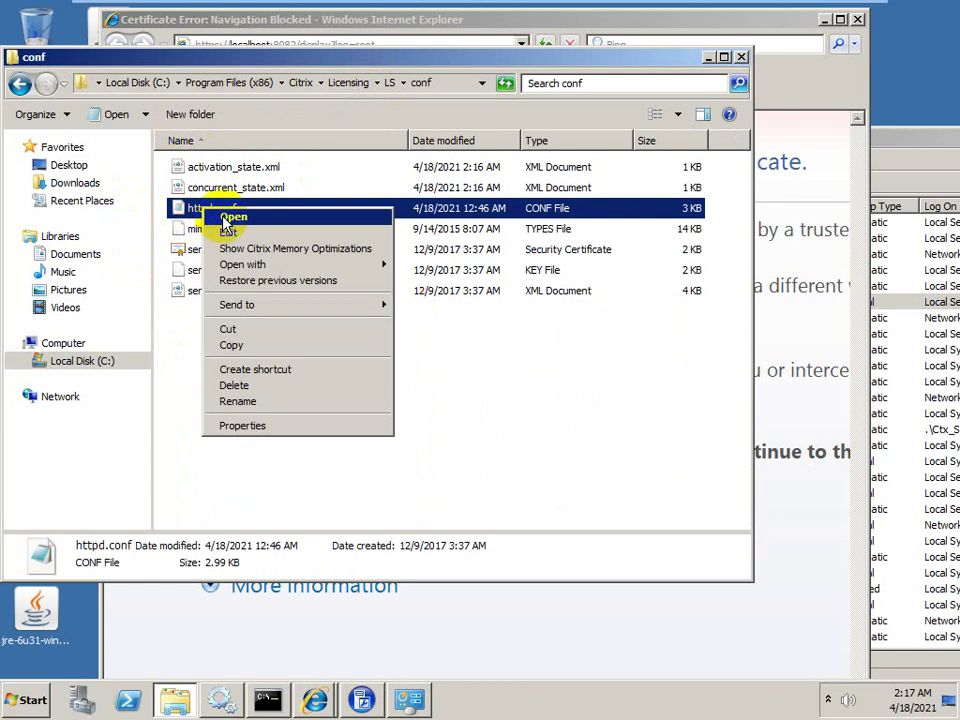
left_click(226, 229)
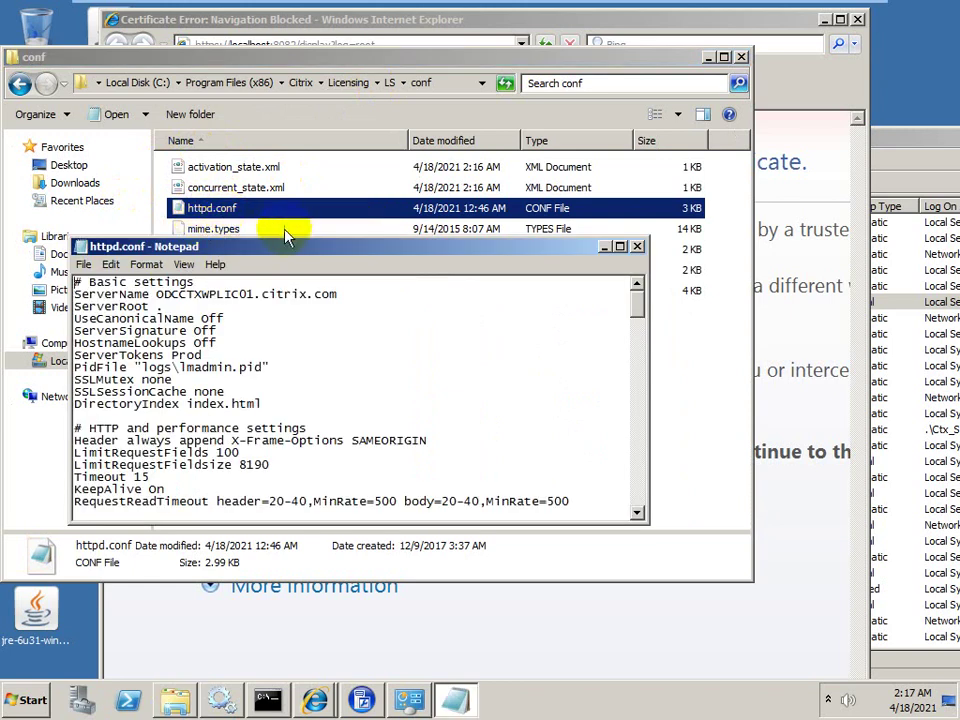
double_click(313, 250)
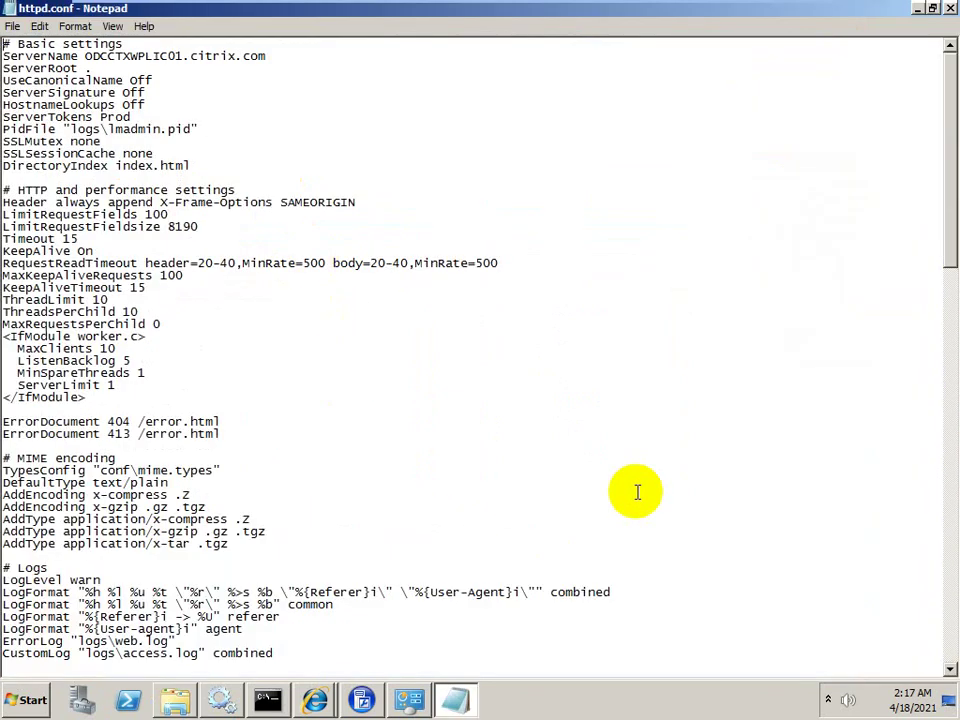
left_click_drag(946, 210, 932, 118)
left_click(949, 12)
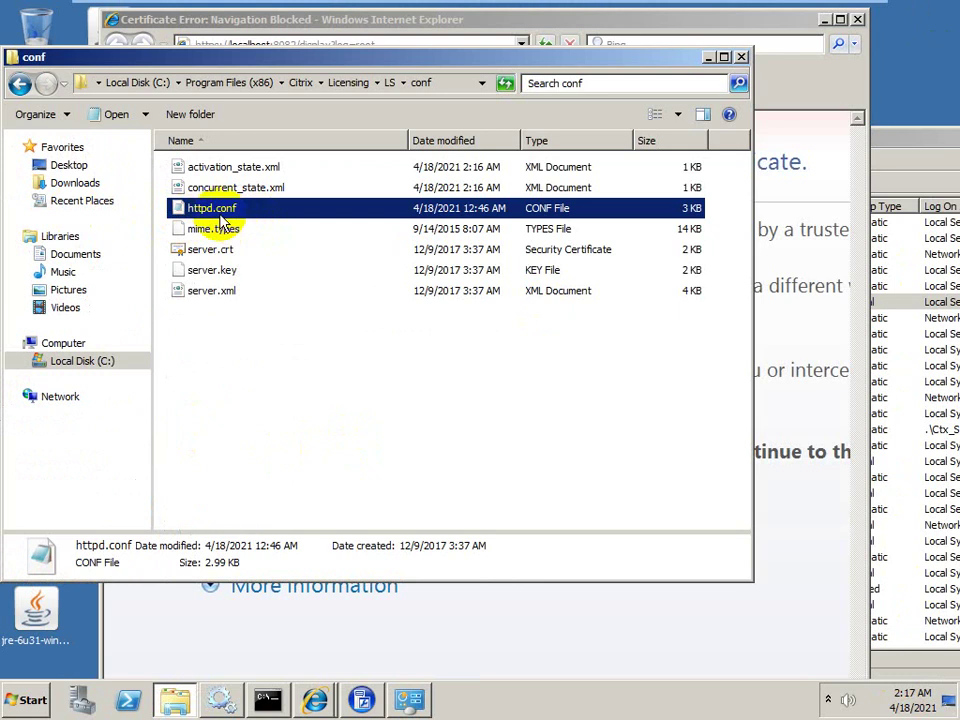
Return to the LS folder and point out the lmadmin, lmdiag, lmdown, lmhostid, lmreread and lmstat executables, ending with lmadmin.exe selected
left_click(19, 87)
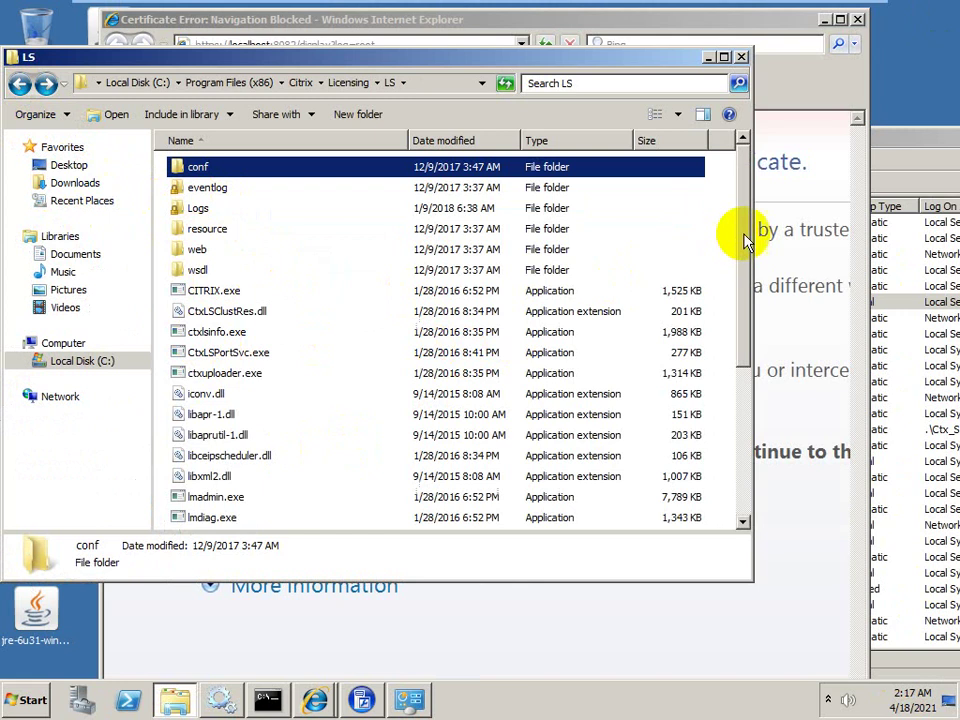
left_click_drag(748, 242, 746, 345)
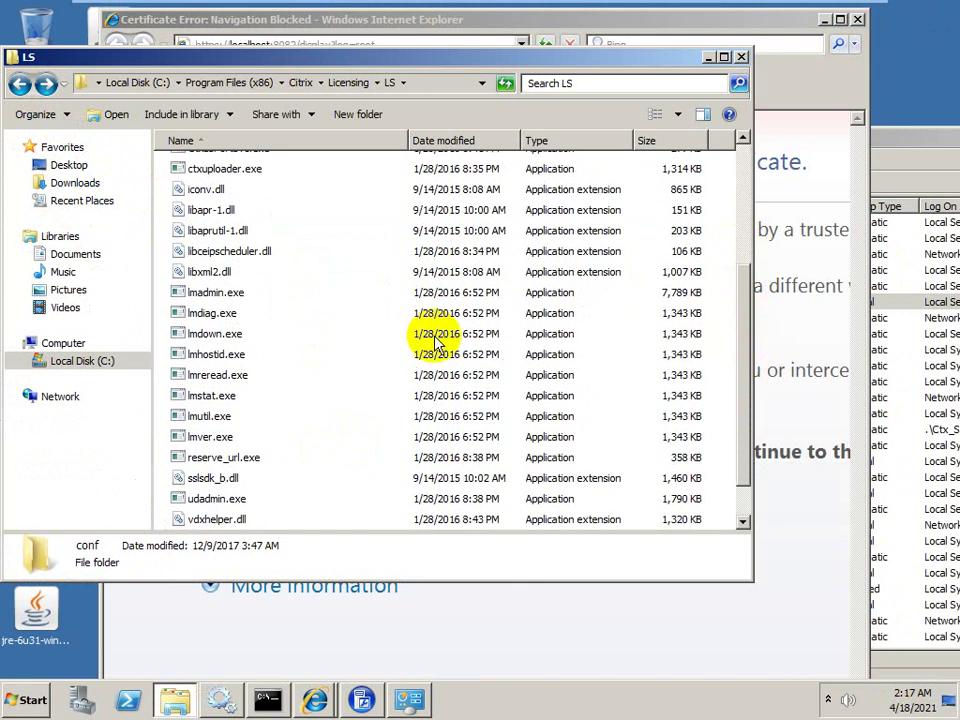
left_click(197, 292)
left_click(215, 315)
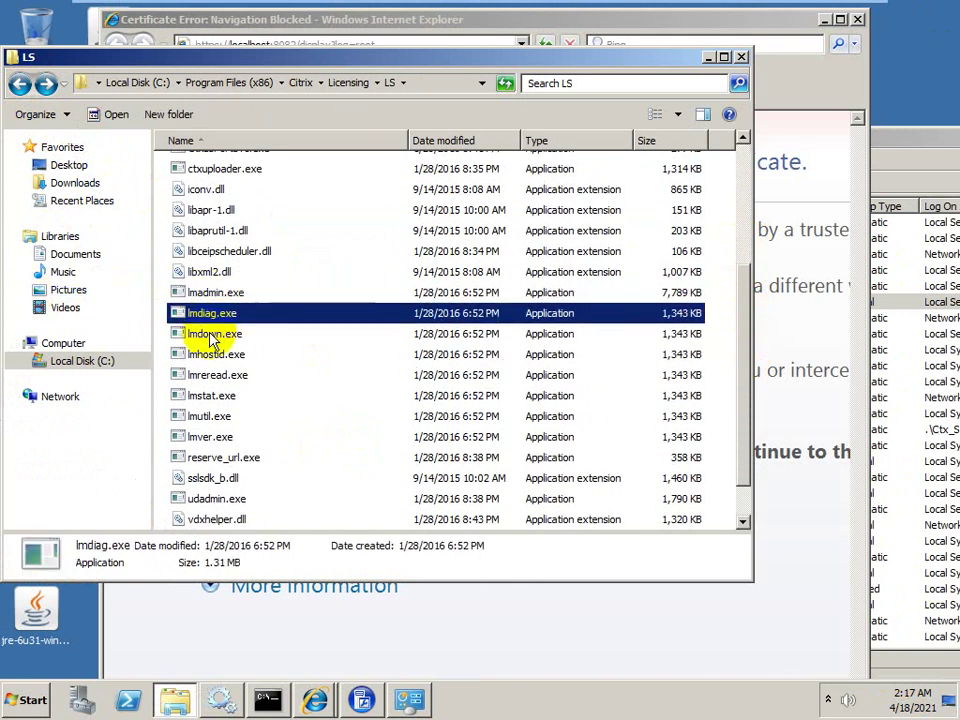
left_click(208, 334)
left_click(213, 358)
left_click(210, 378)
left_click(212, 398)
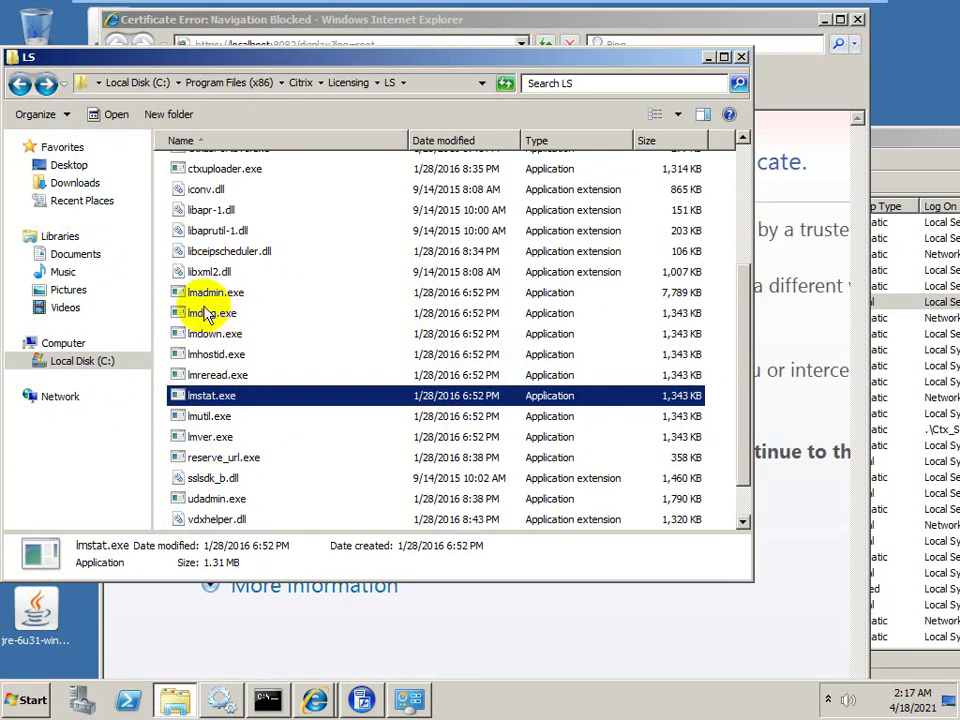
left_click(190, 292)
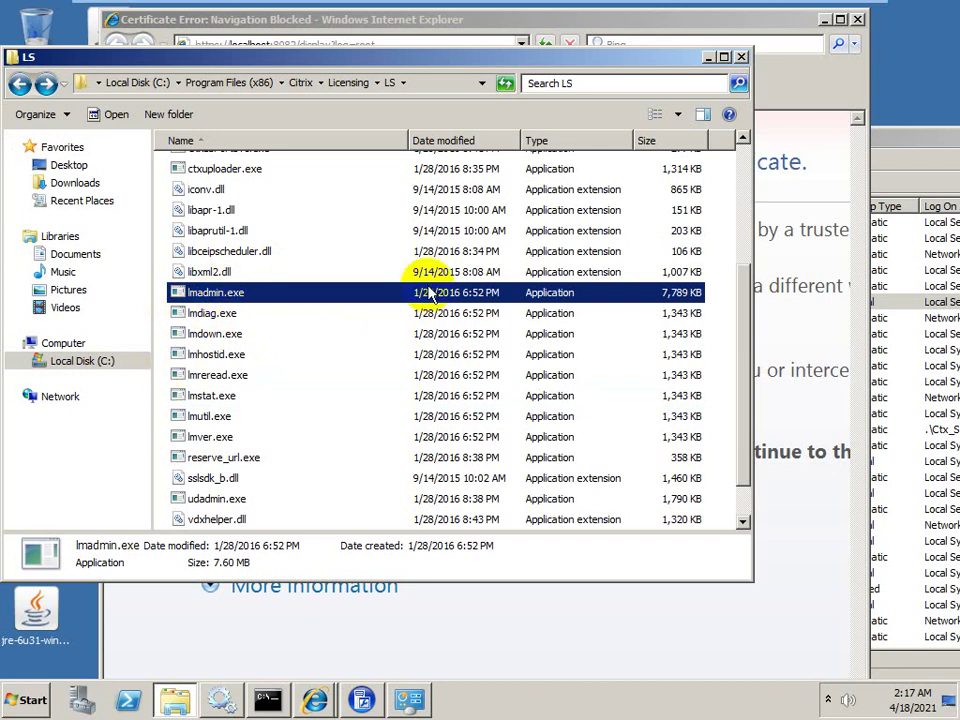
Try running lmadmin in the Command Prompt, and change its directory to the copied path C:\Program Files (x86)\Citrix\Licensing\LS
left_click(268, 703)
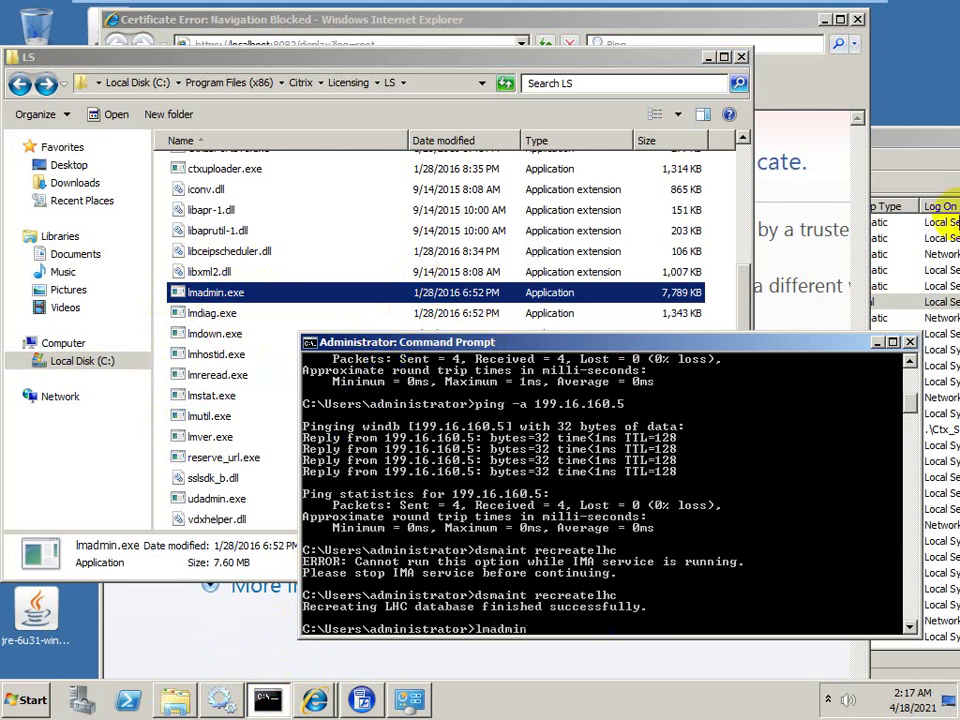
key("Return")
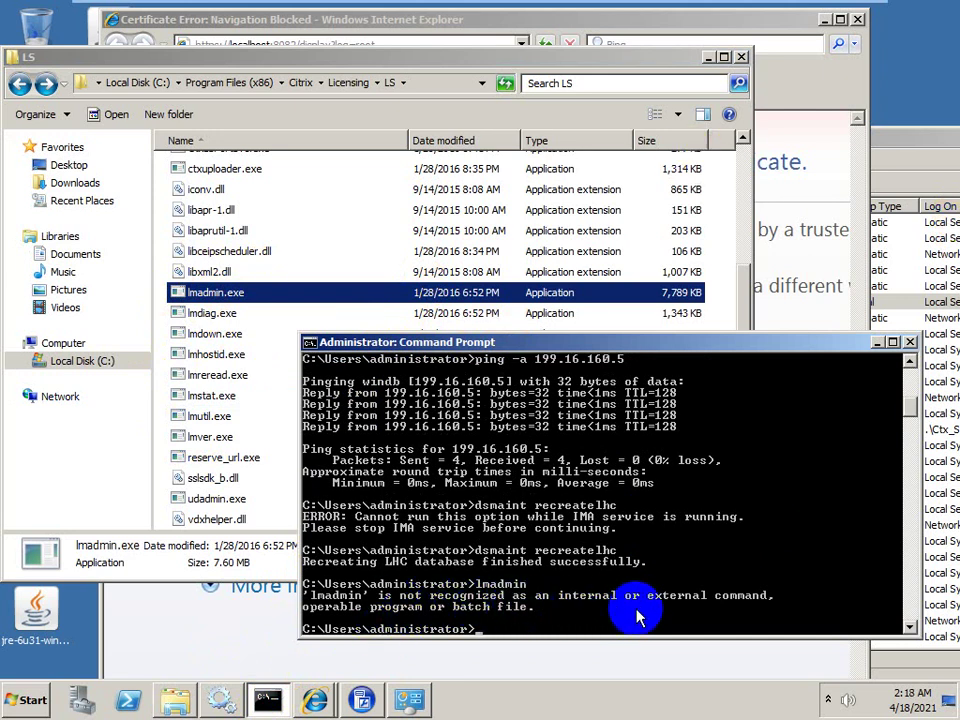
left_click(422, 82)
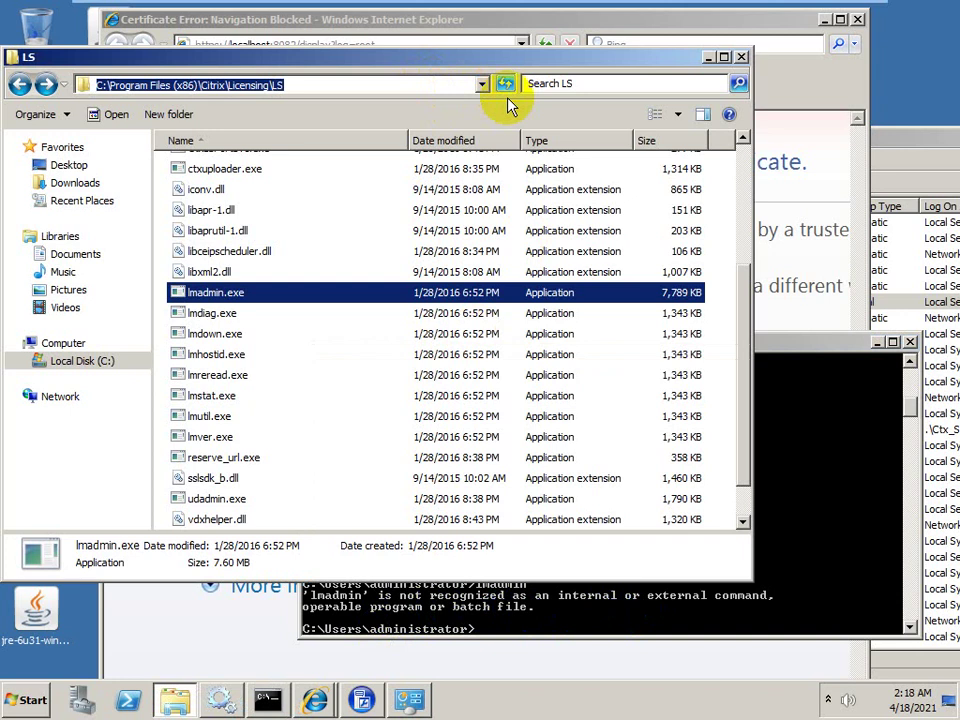
left_click(833, 487)
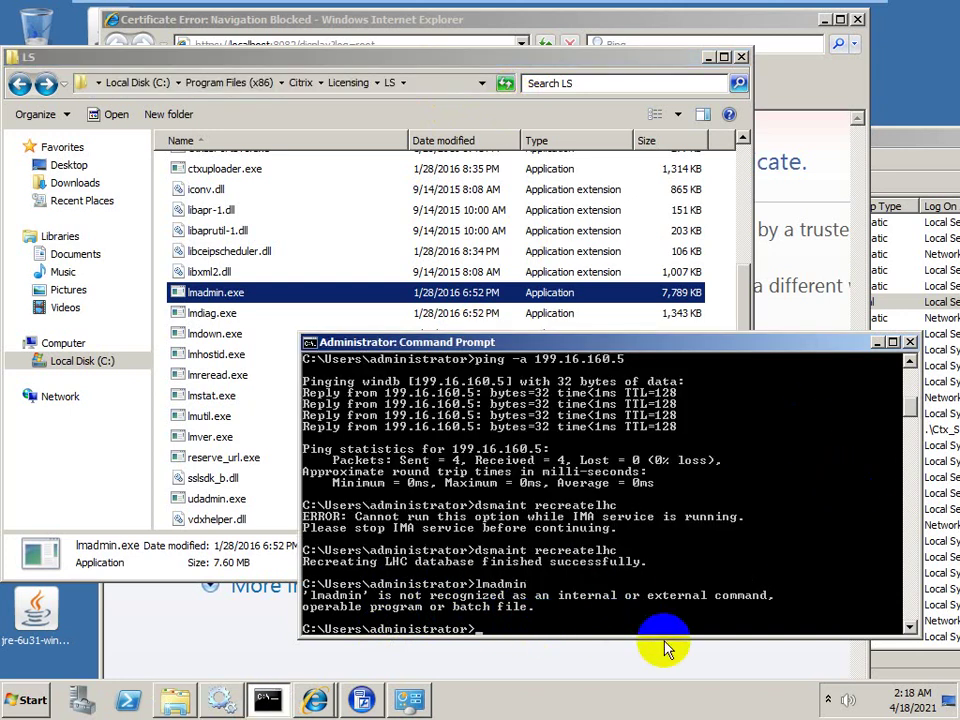
type("cd")
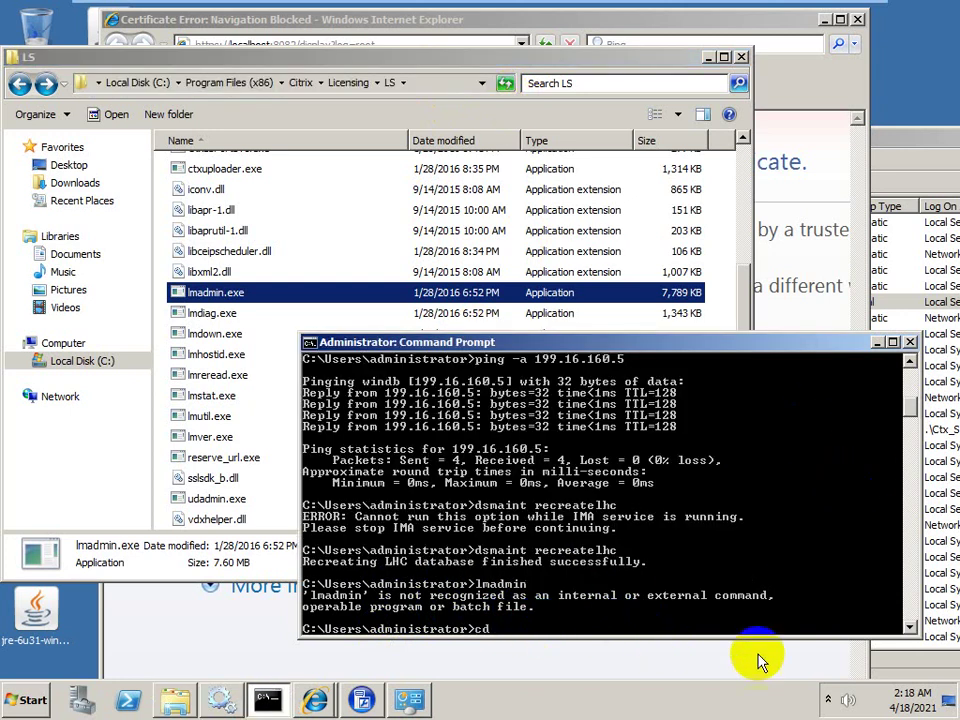
right_click(760, 561)
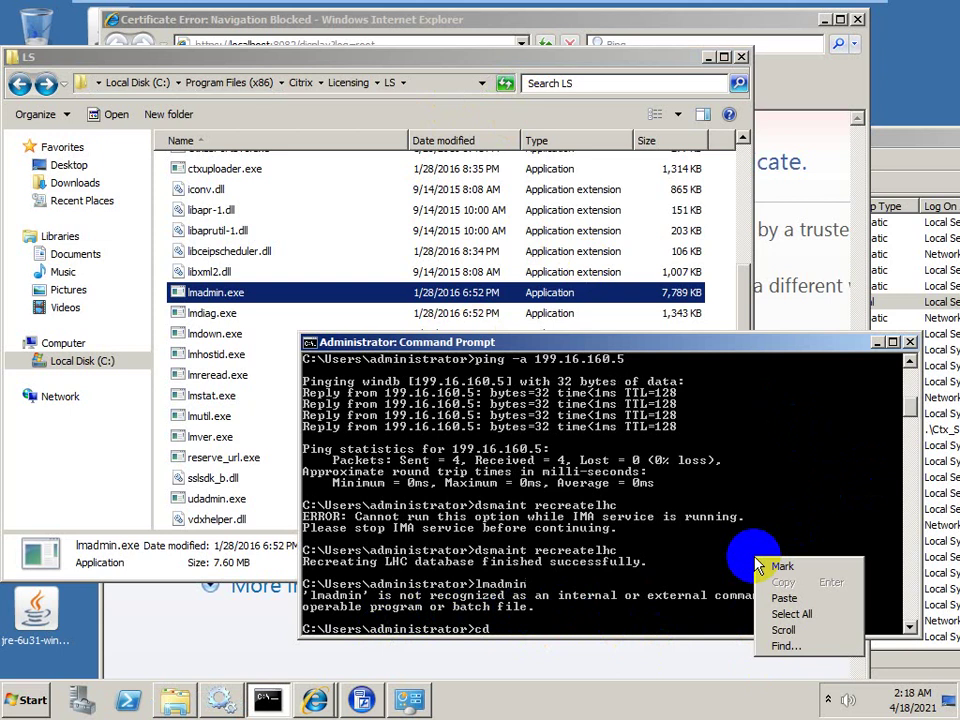
left_click(788, 599)
key("Return")
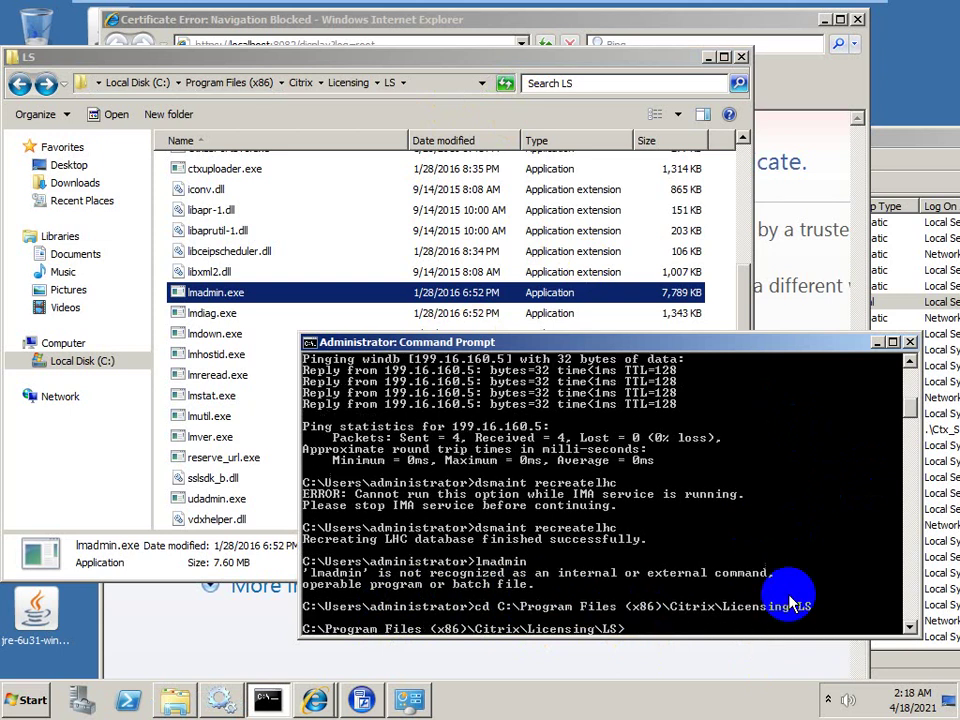
Run lmadmin from the LS directory and review its output
type("lmadmin")
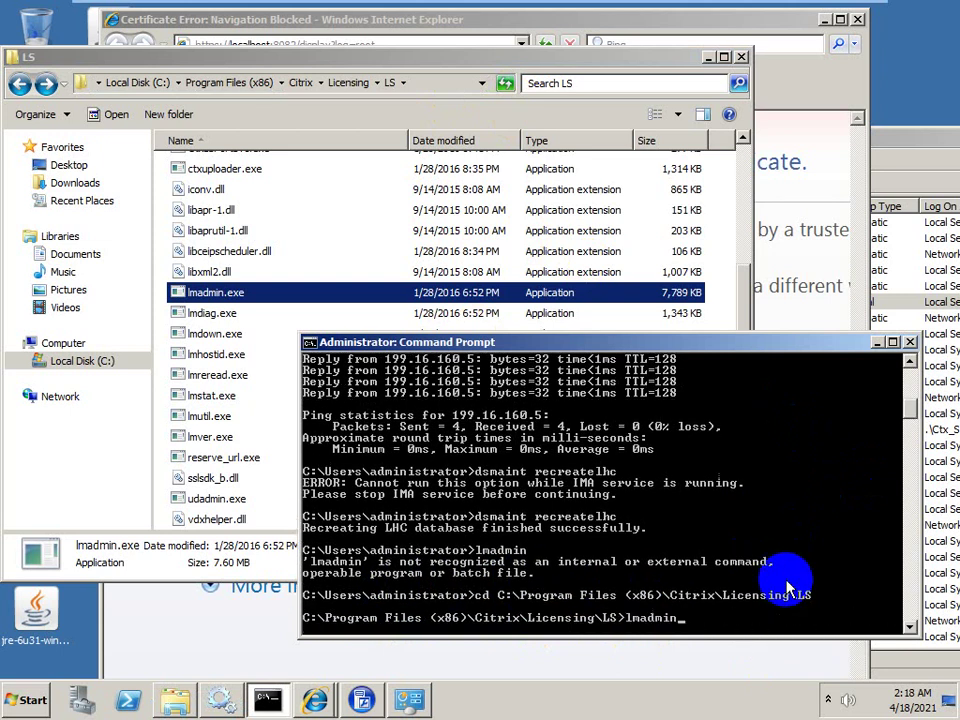
key("Return")
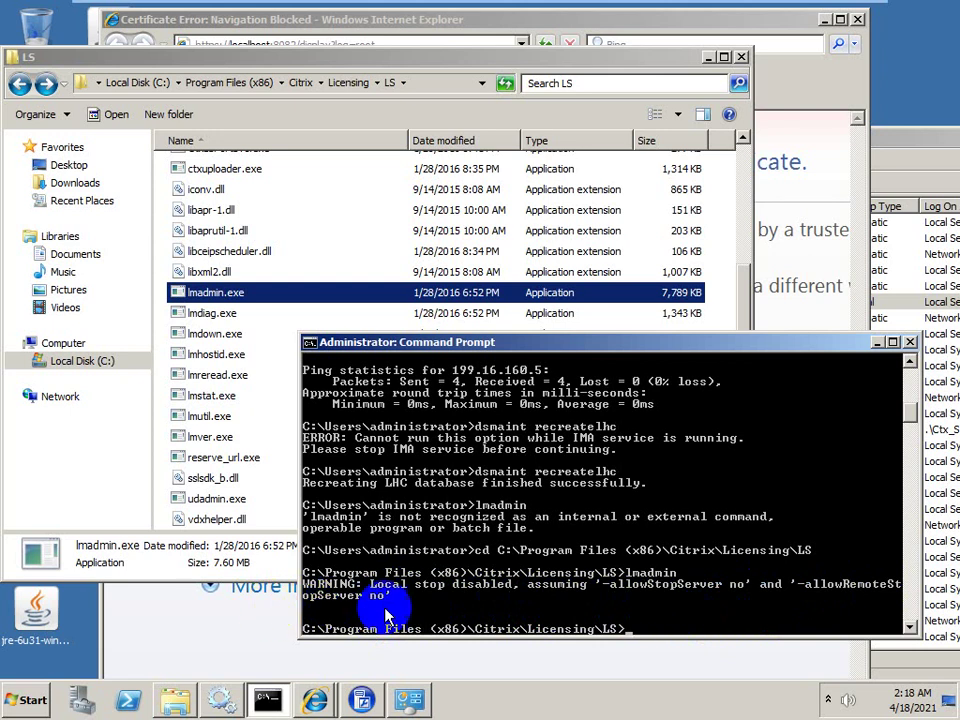
mouse_move(309, 613)
left_mouse_down()
mouse_move(353, 595)
mouse_move(650, 580)
left_mouse_up()
left_click(829, 702)
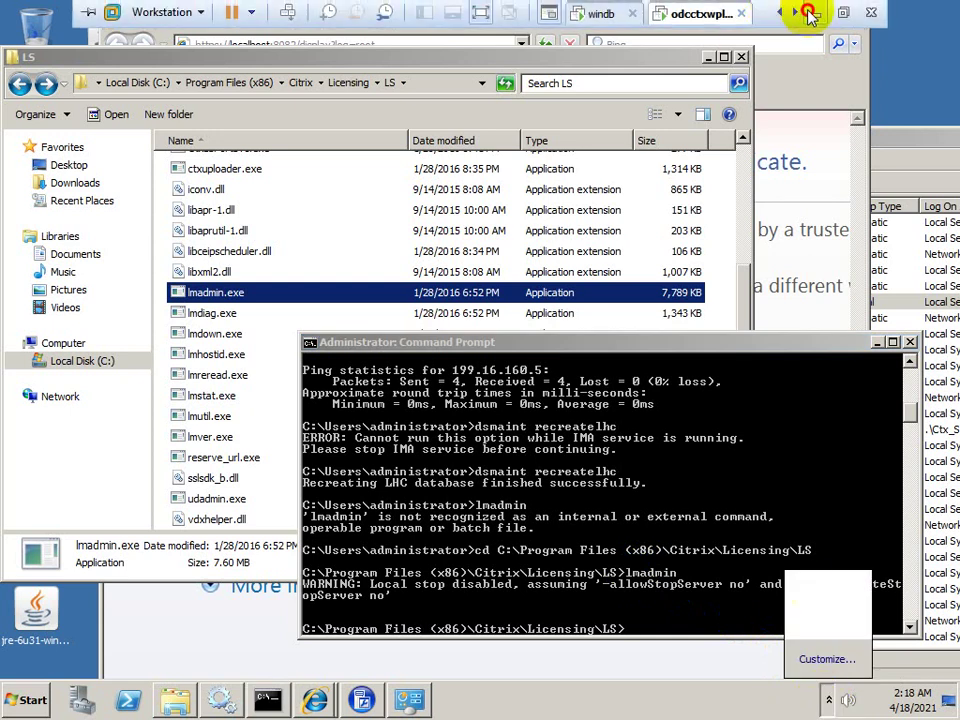
left_click(793, 12)
left_click(797, 702)
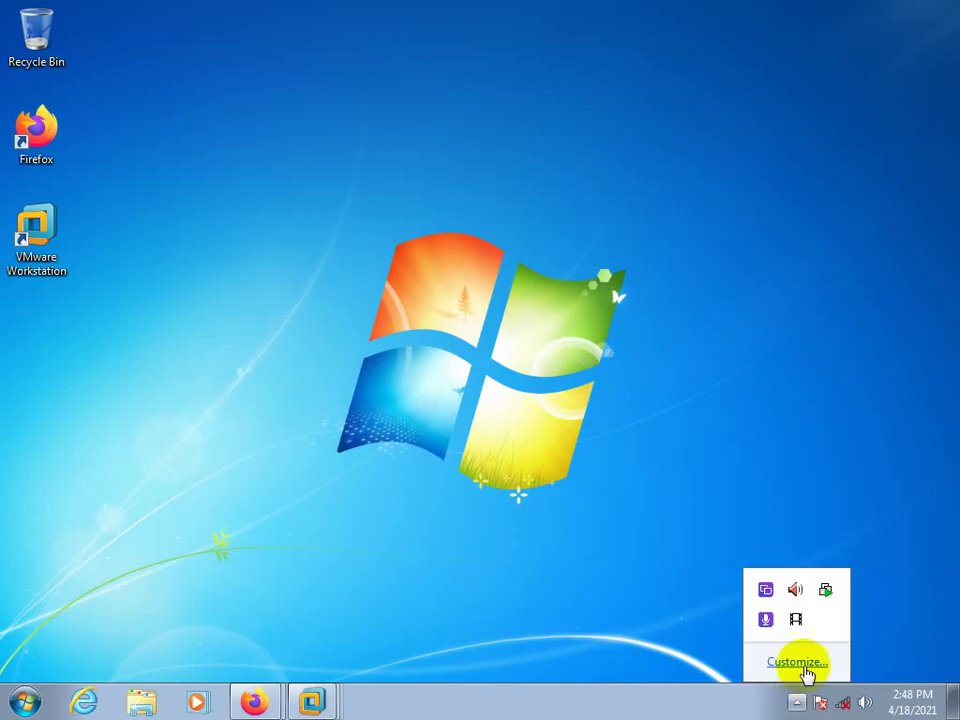
left_click(797, 621)
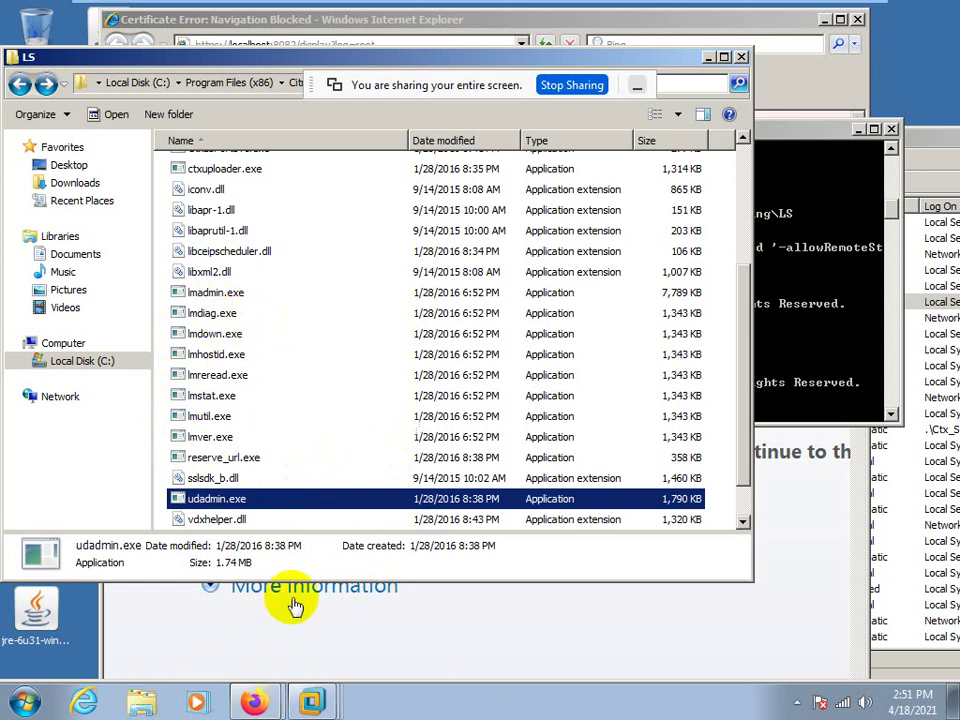
left_click(478, 63)
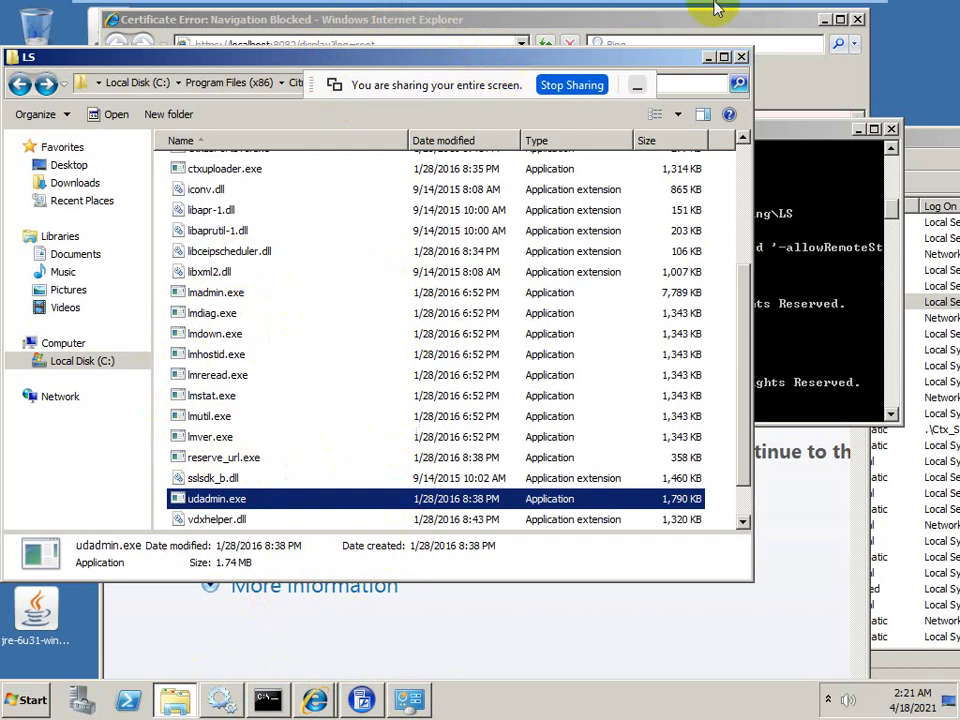
mouse_move(716, 8)
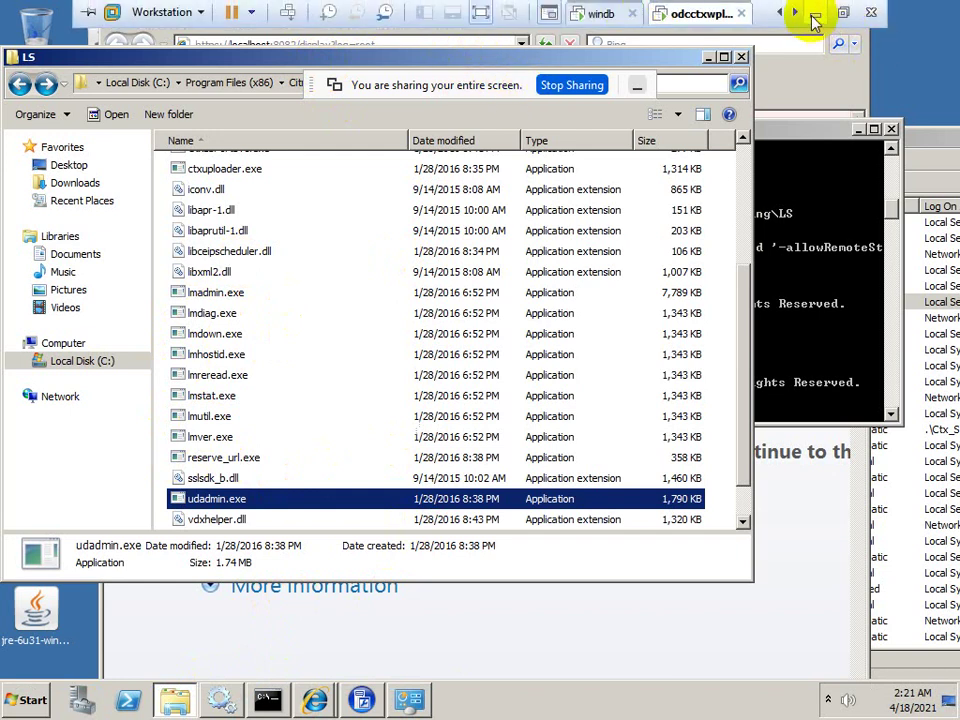
Go back to the Licensing folder, look through the contents of ProductLicenseConfig, and return to Licensing
left_click(20, 86)
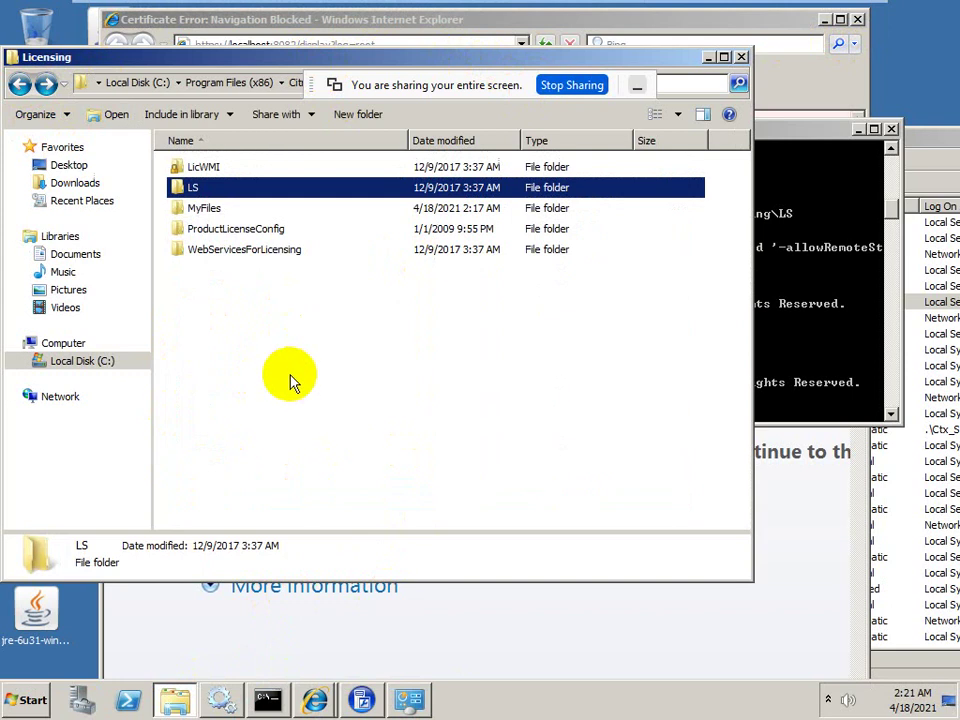
double_click(224, 230)
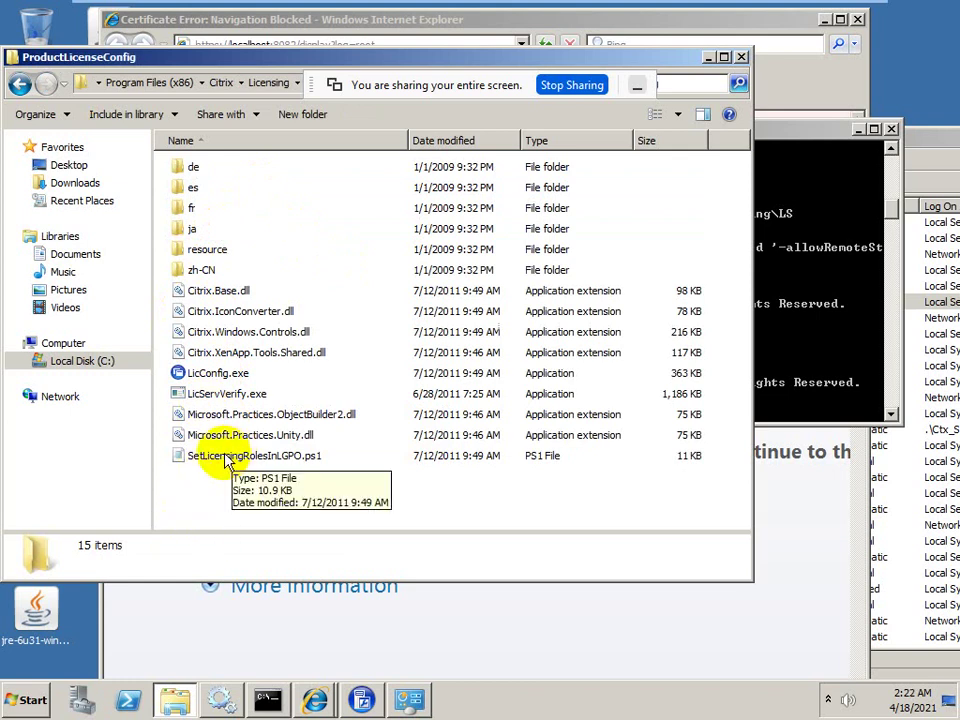
left_click(19, 84)
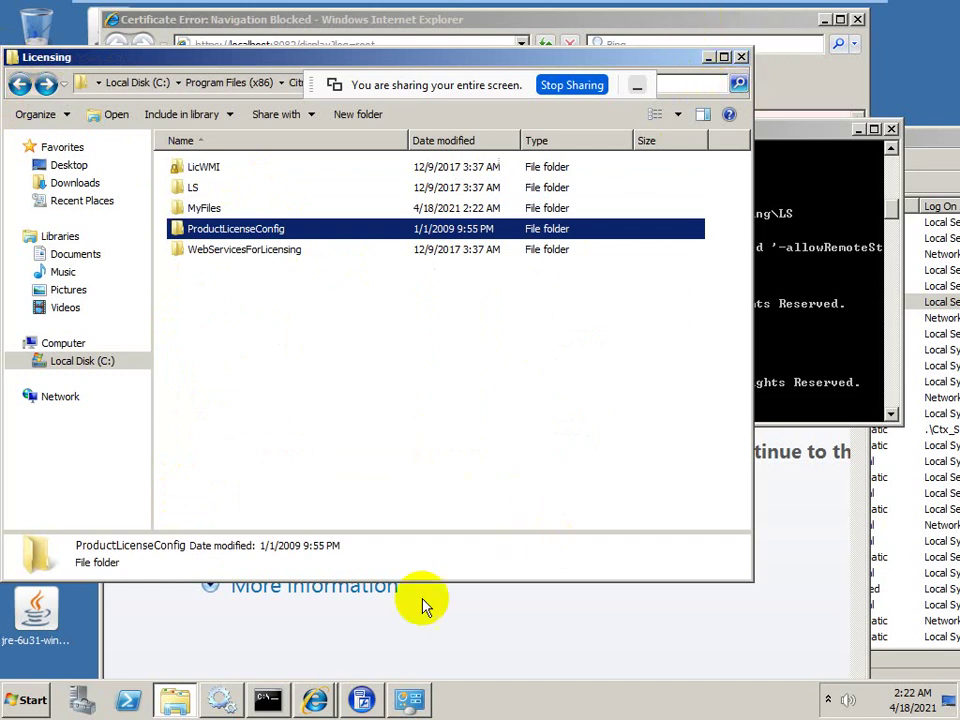
Switch to the Citrix License Administration Console, check the hosts using the Citrix Start-up License|Server entry, and close the hosts window
left_click(318, 703)
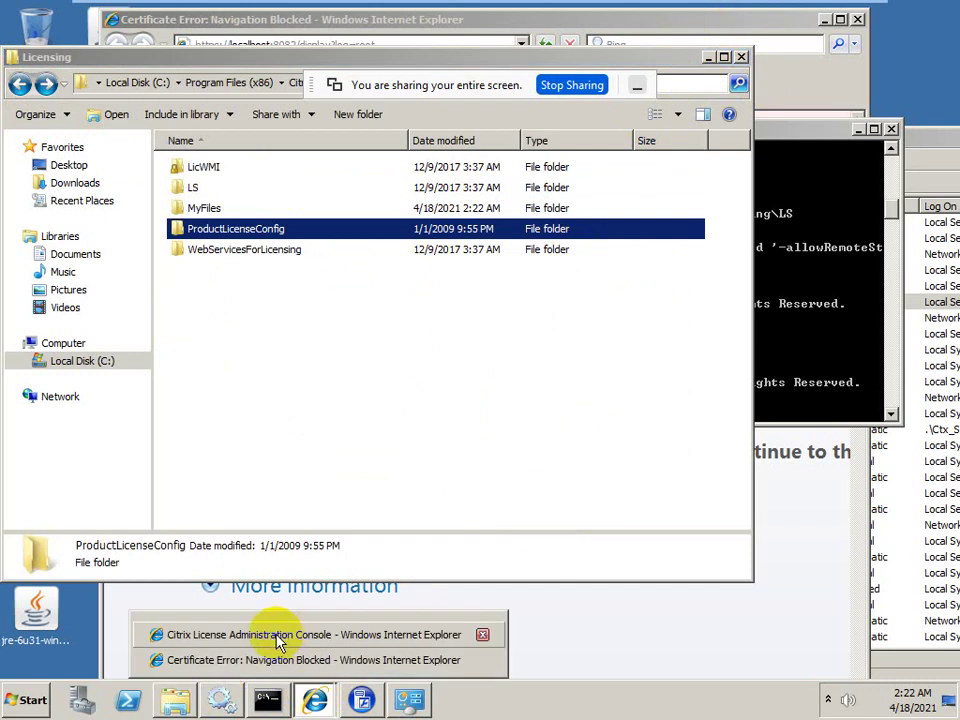
left_click(279, 637)
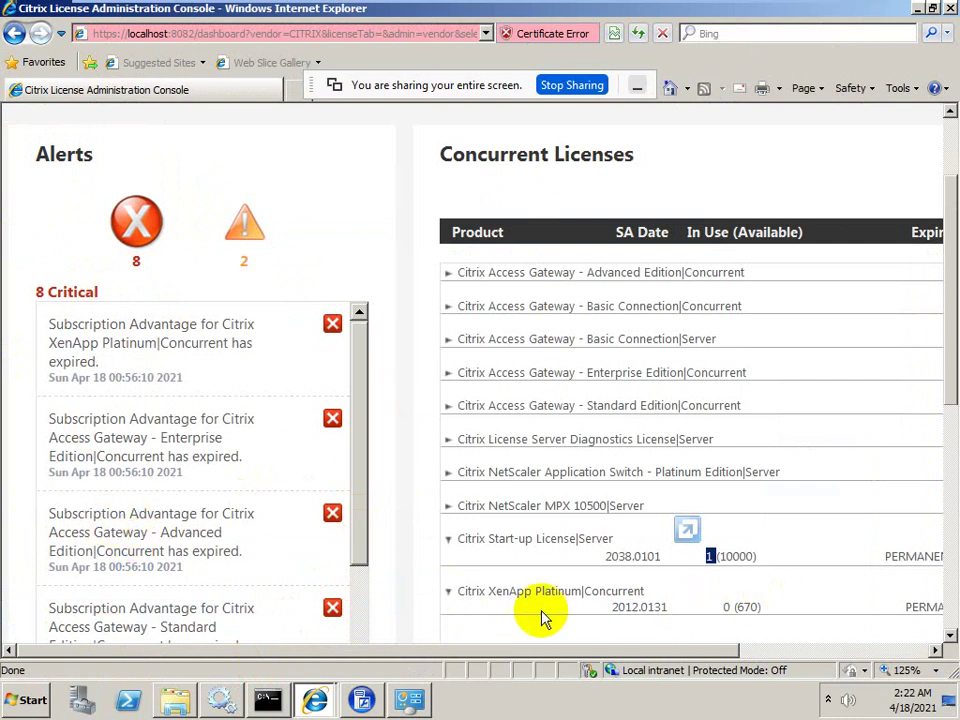
left_click_drag(619, 651, 785, 651)
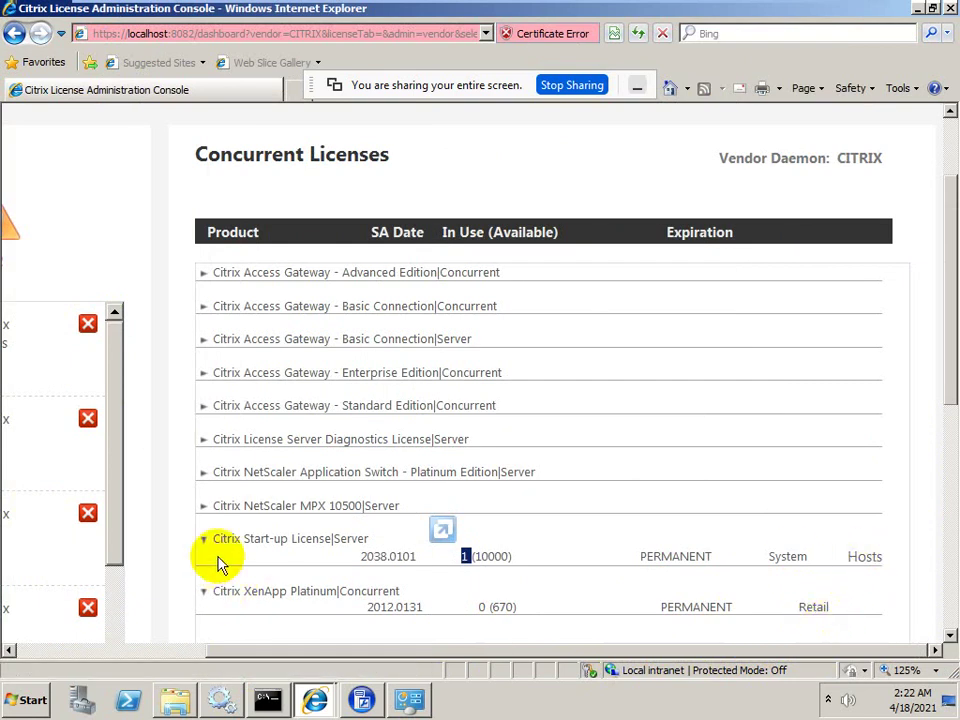
left_click(870, 558)
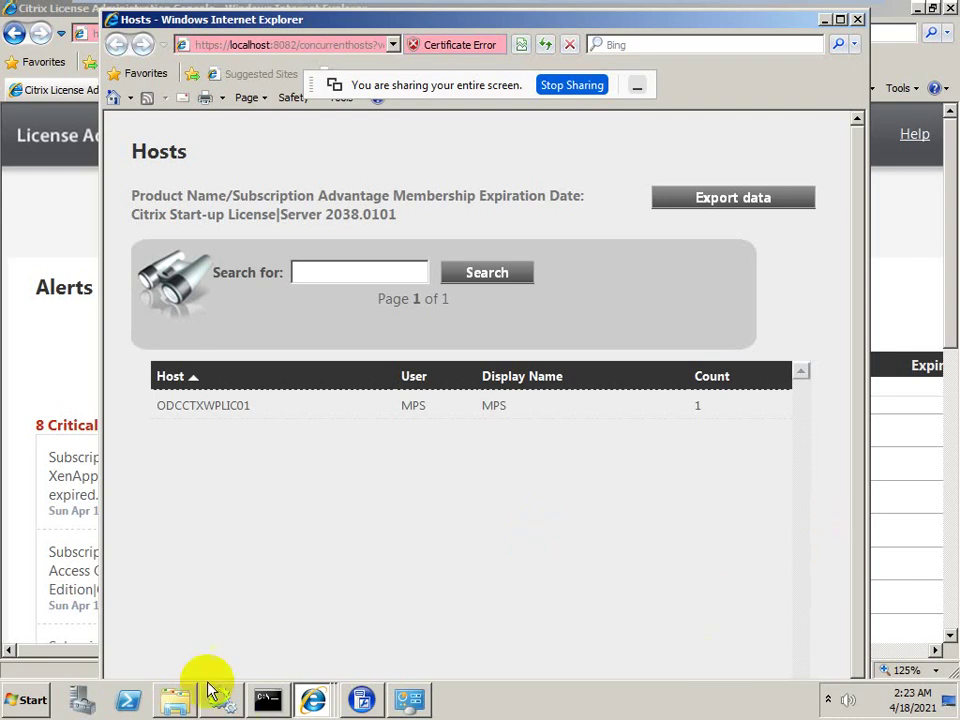
left_click(857, 19)
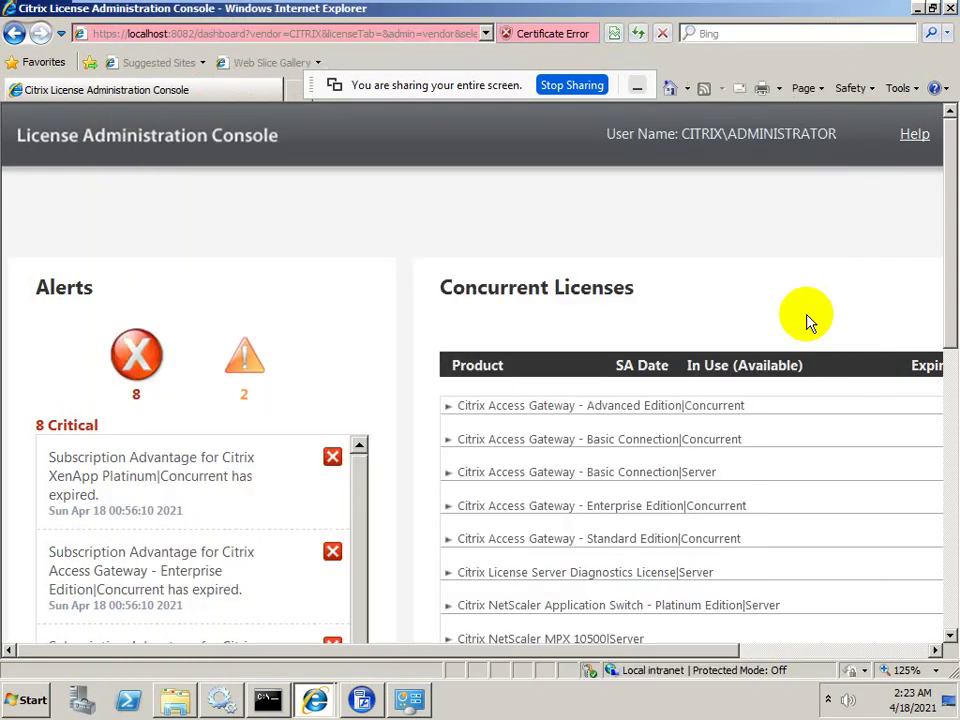
Reopen the hosts list for the permanent Citrix Start-up License|Server entry and look through it
left_click_drag(623, 648, 897, 615)
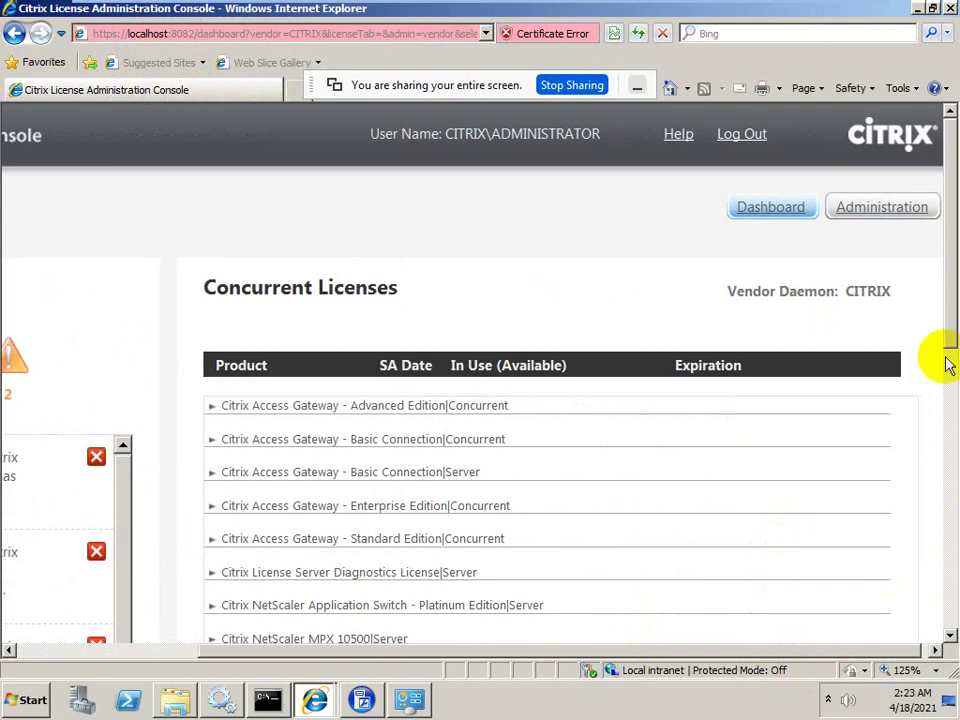
left_click_drag(949, 360, 949, 470)
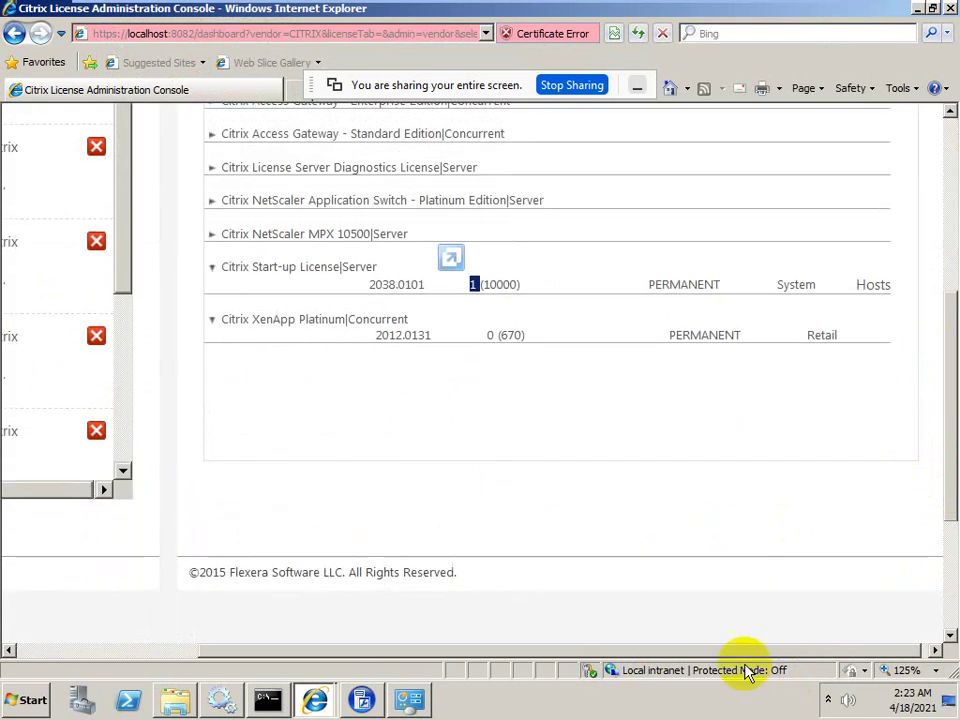
left_click(600, 649)
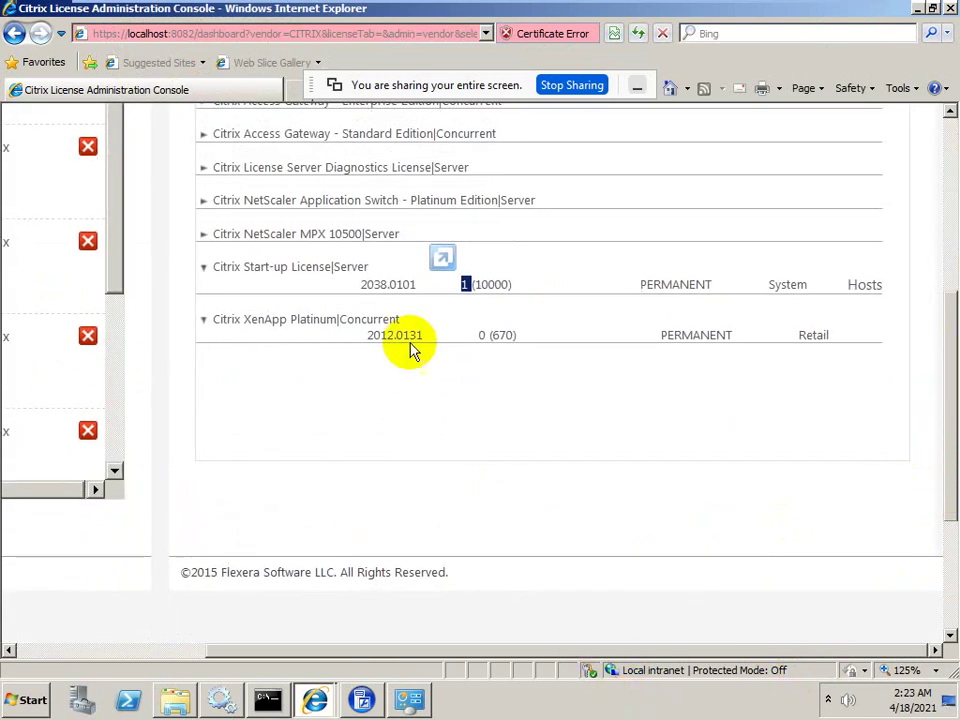
left_click(863, 286)
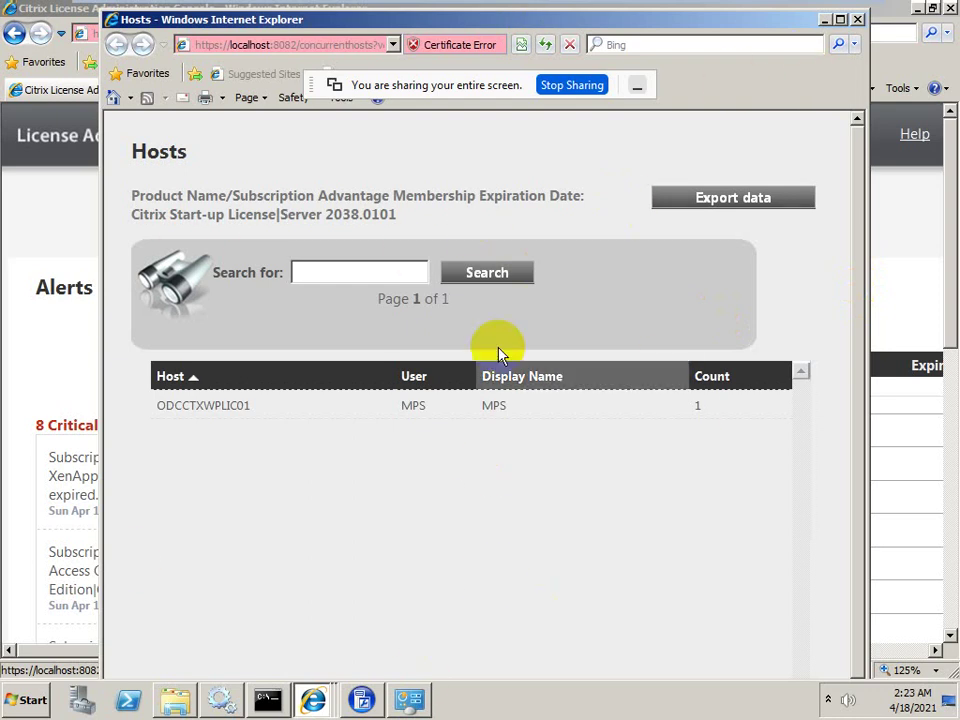
left_click_drag(857, 221, 843, 395)
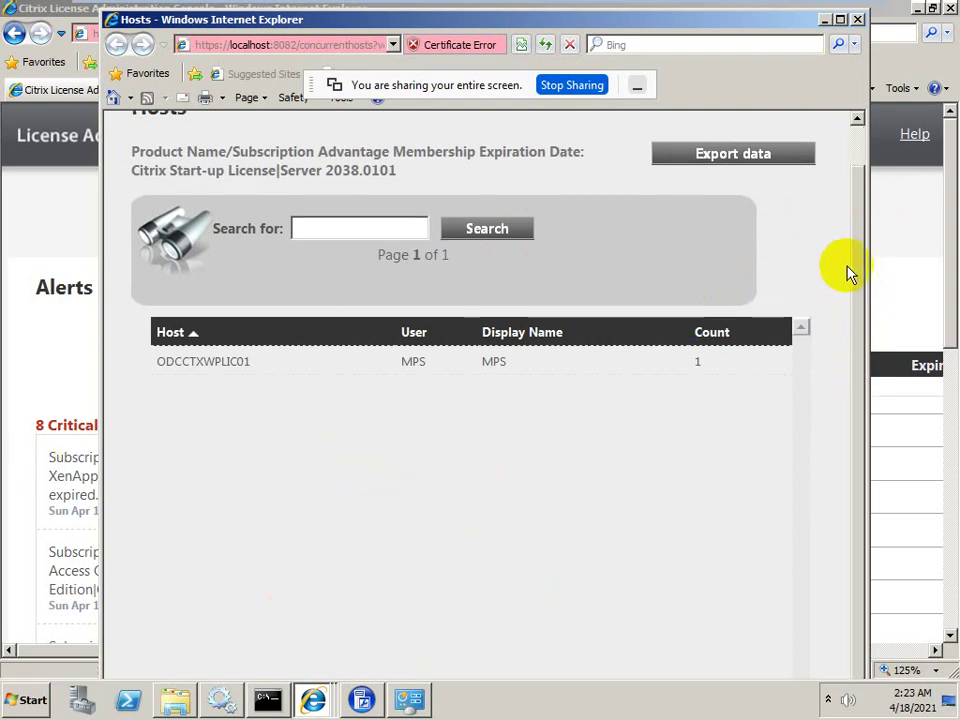
Export the Start-up License host data, review the exported text, and close its browser window
left_click(748, 163)
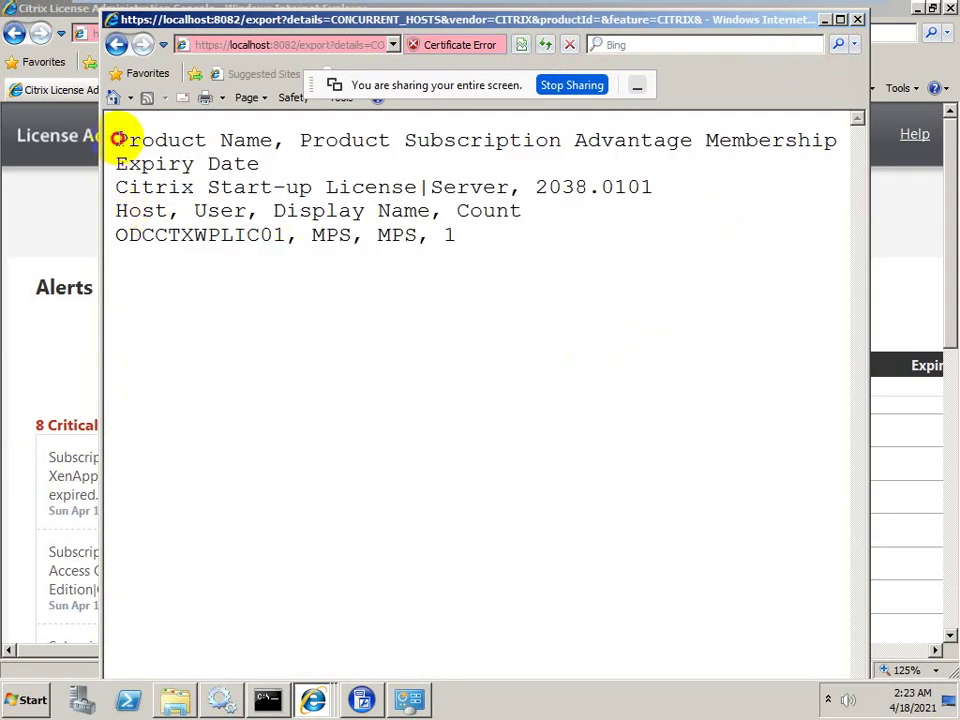
left_click_drag(120, 140, 528, 355)
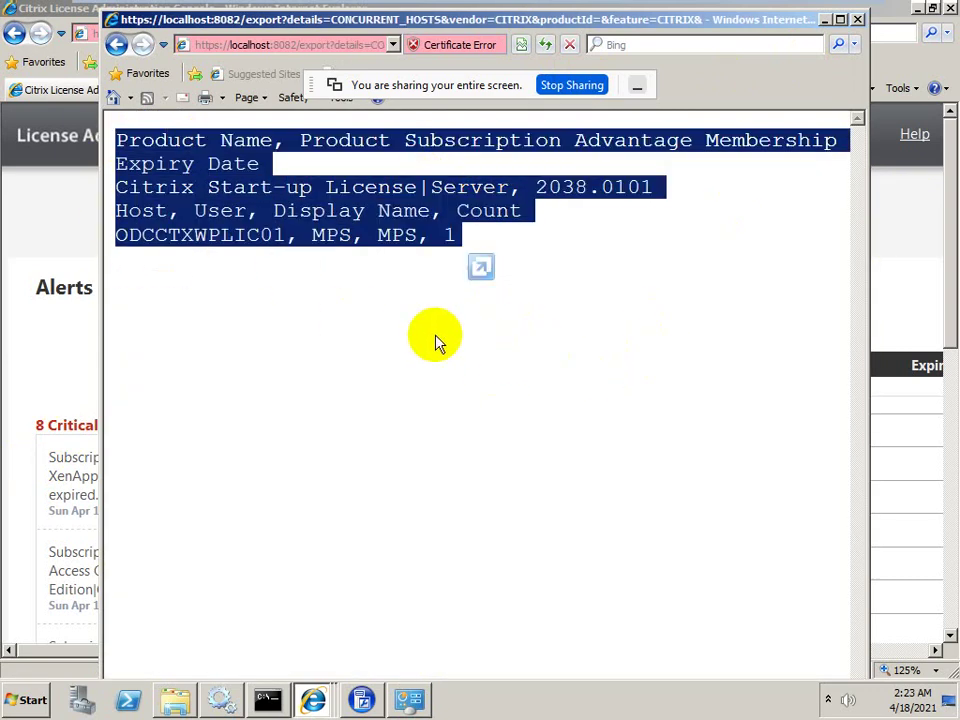
left_click(276, 232)
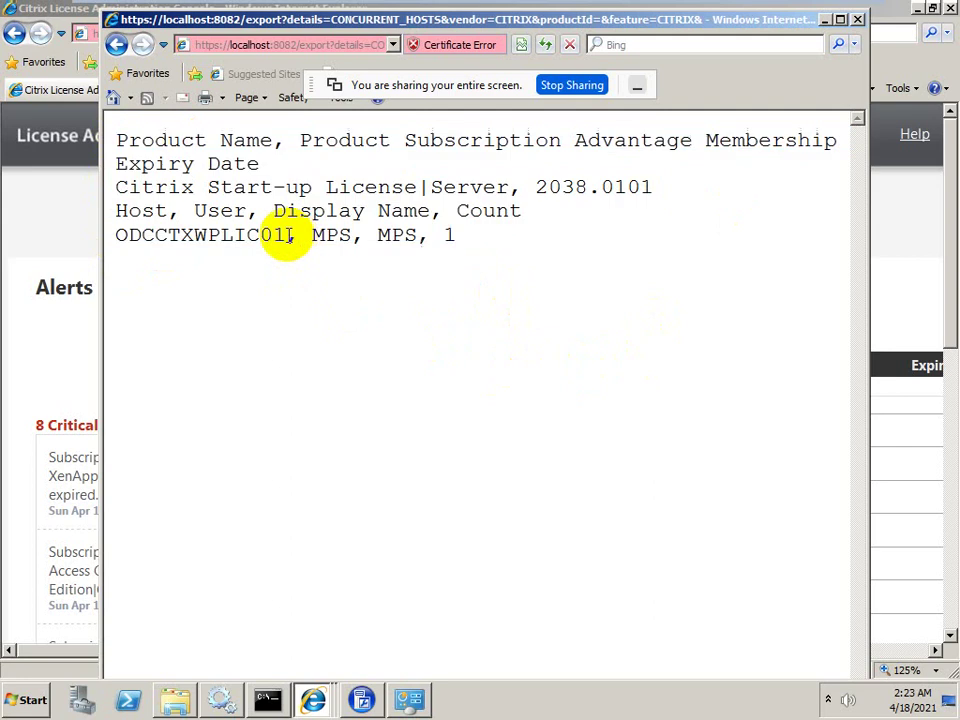
left_click(856, 20)
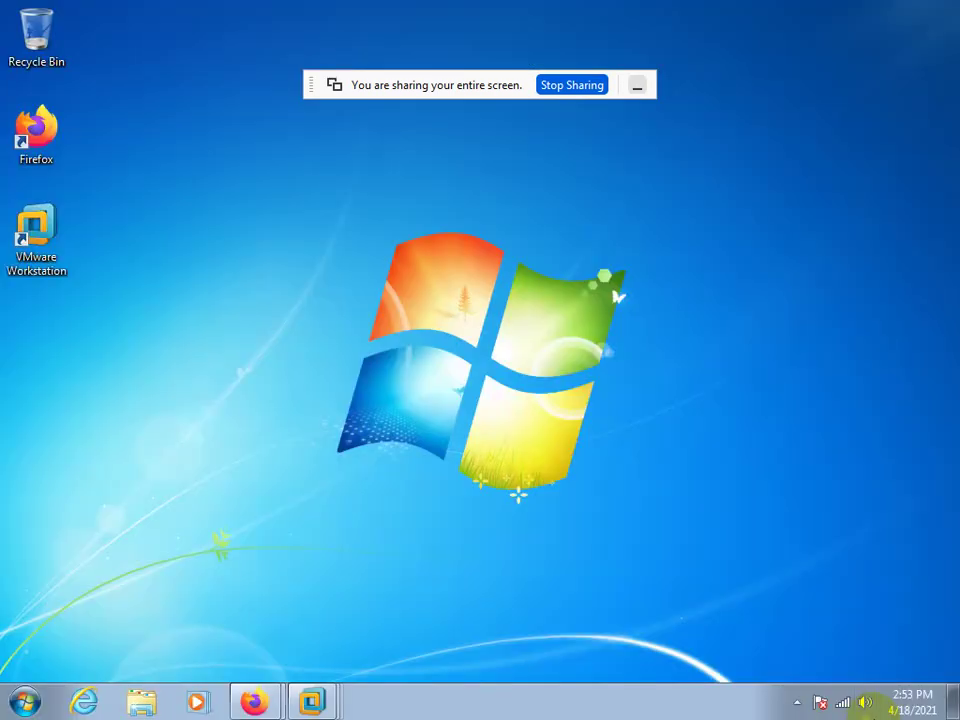
left_click(816, 12)
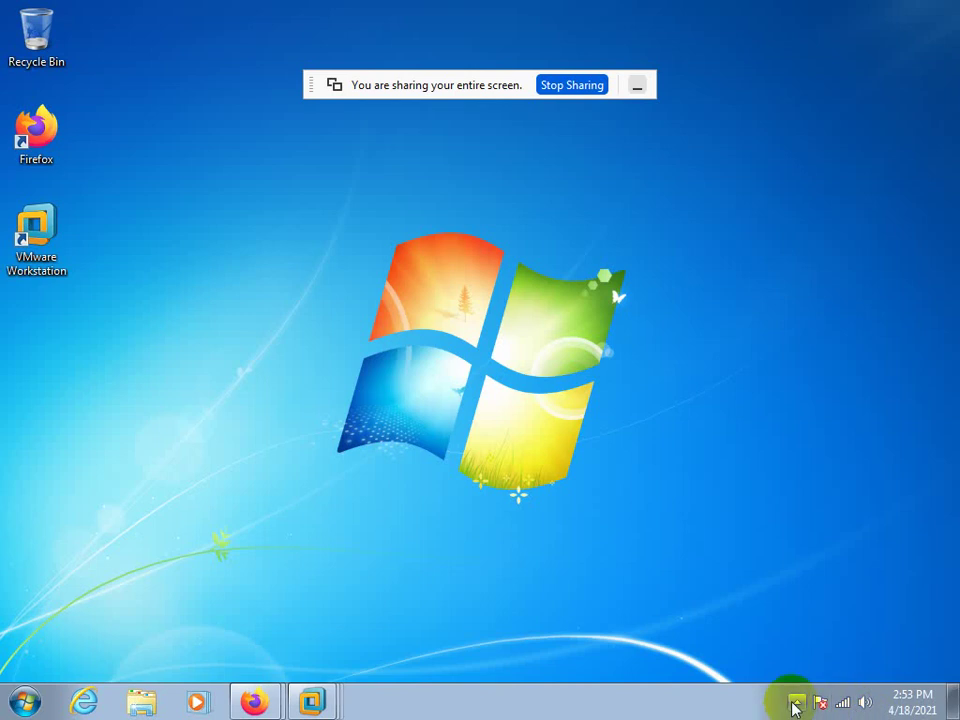